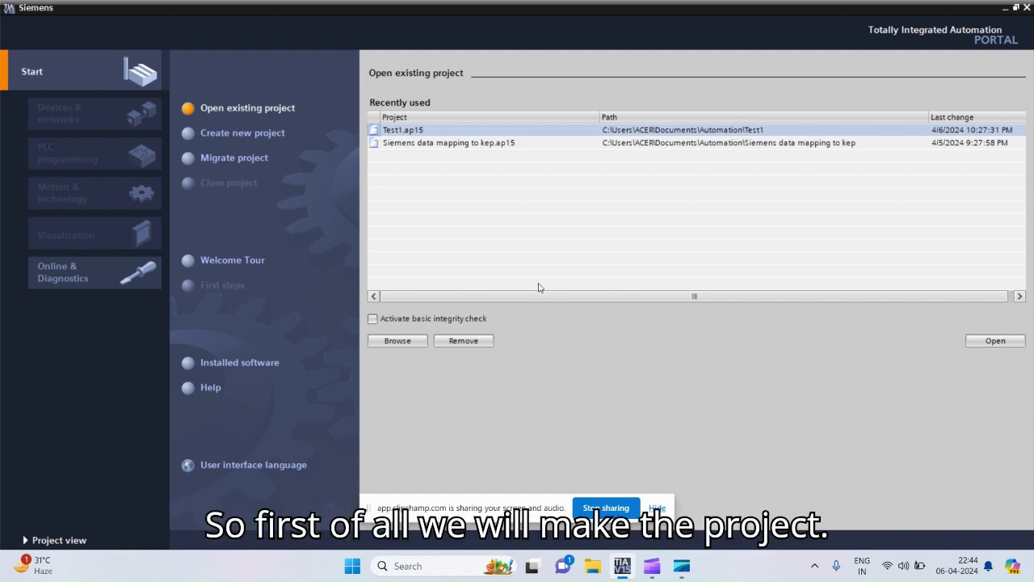
- Open the Test1.ap15 project from the Recently used list on the Start portal
double_click(461, 131)
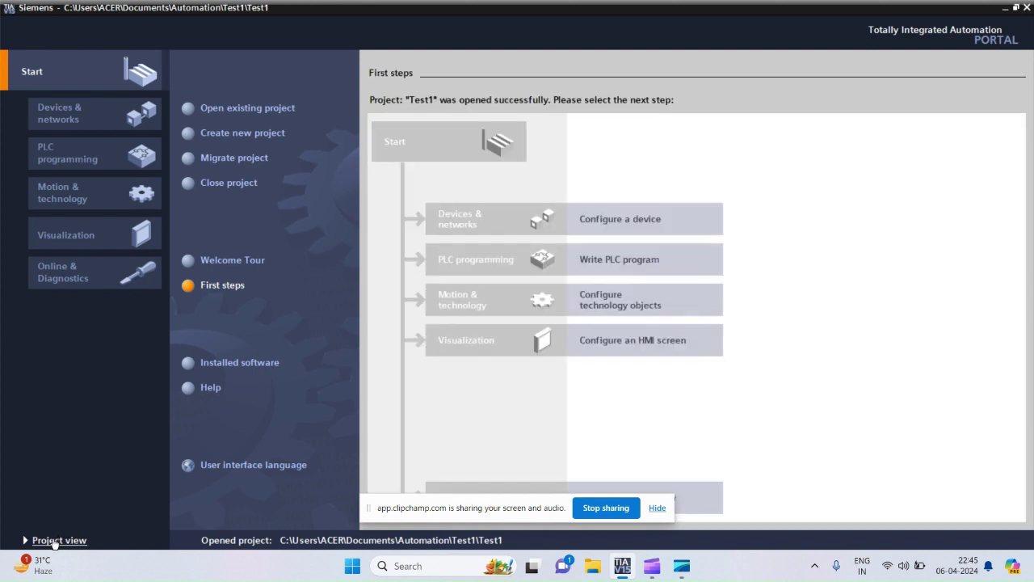
- In project view, expand PLC_1 > Program blocks and open Main [OB1] in the ladder editor
left_click(53, 540)
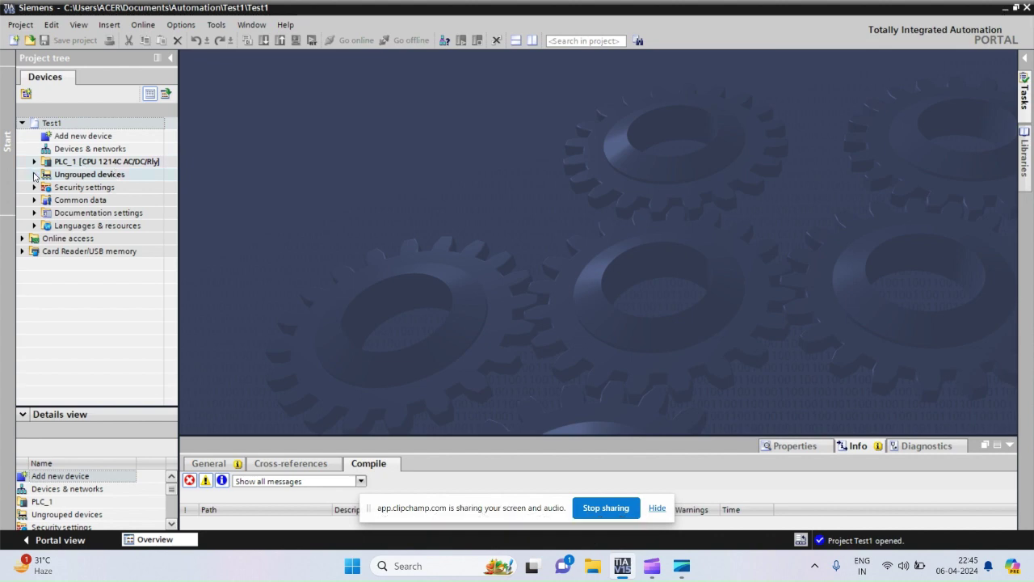
left_click(35, 163)
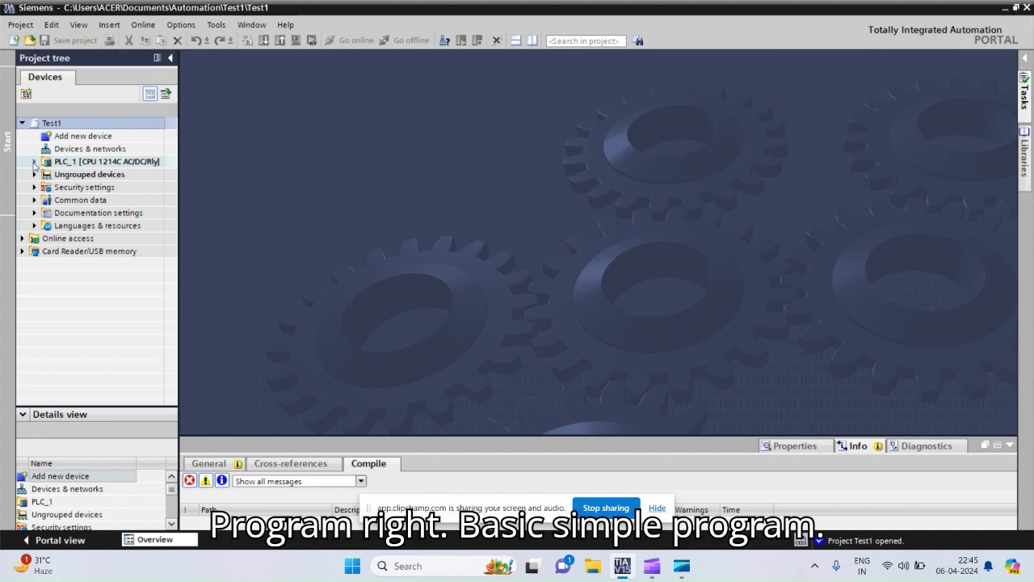
left_click(34, 162)
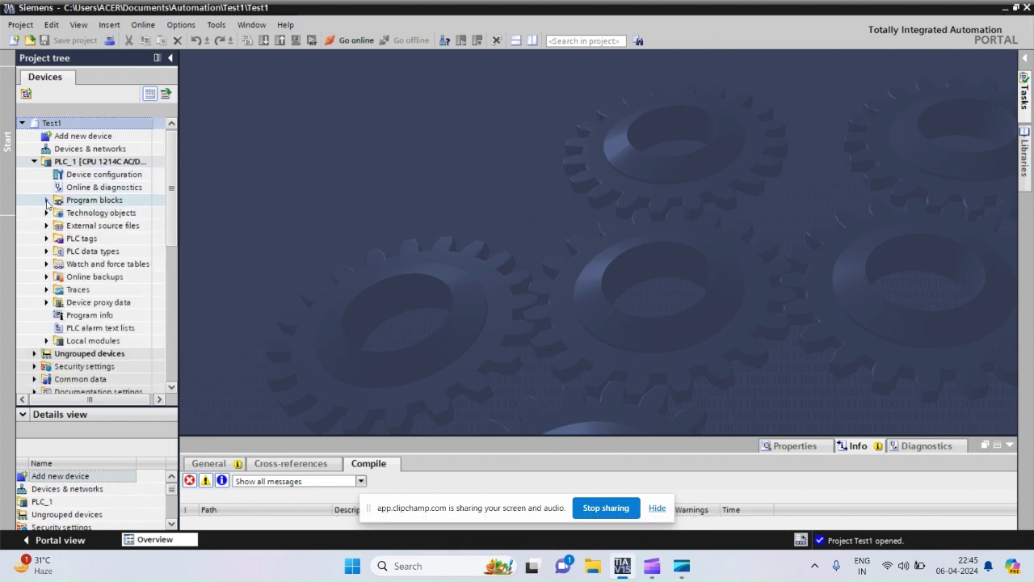
left_click(46, 201)
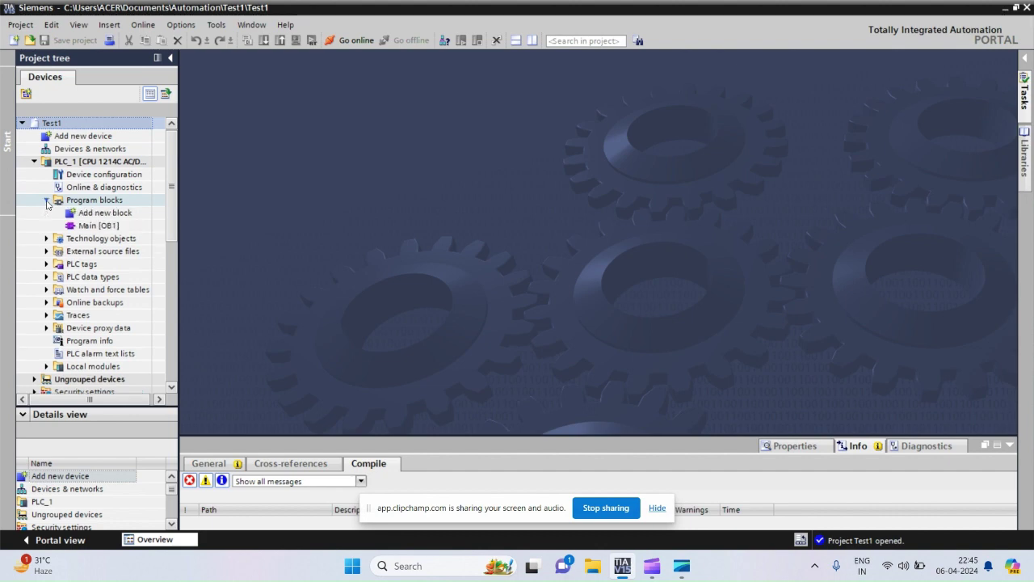
left_click(89, 225)
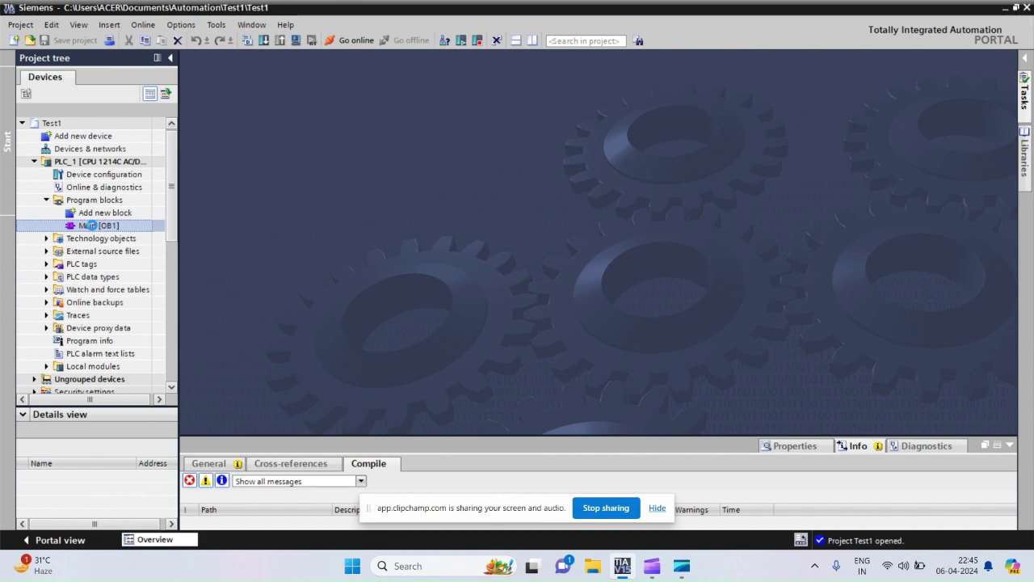
double_click(90, 225)
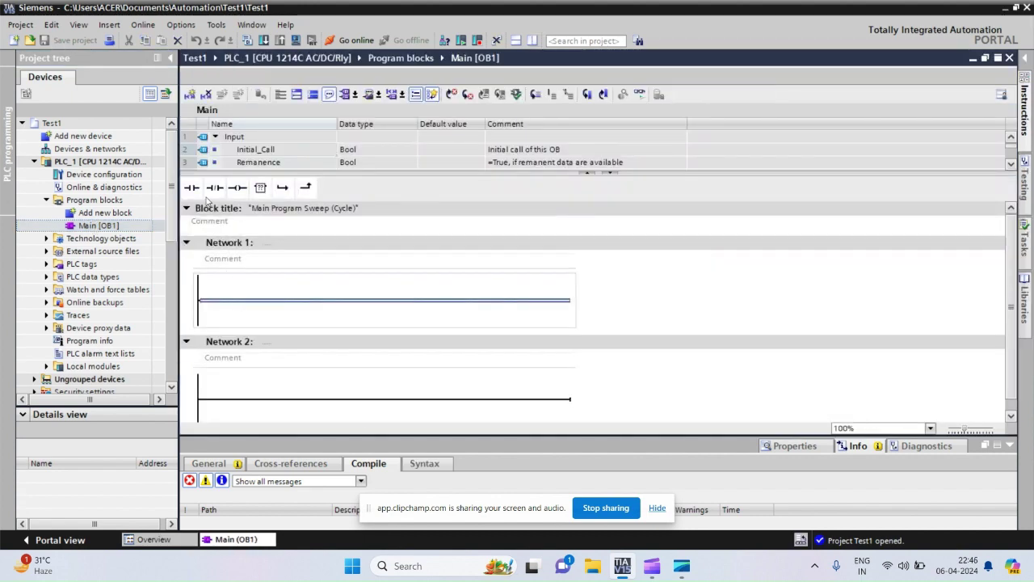
- Place a normally-open contact, a normally-closed contact and an output coil on Network 1
left_click_drag(193, 189, 233, 299)
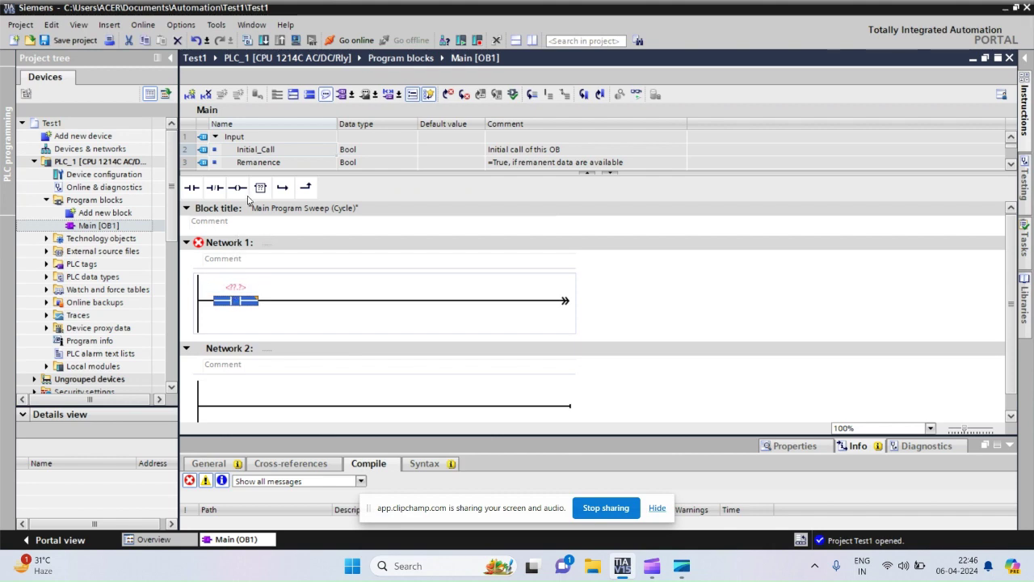
left_click(219, 192)
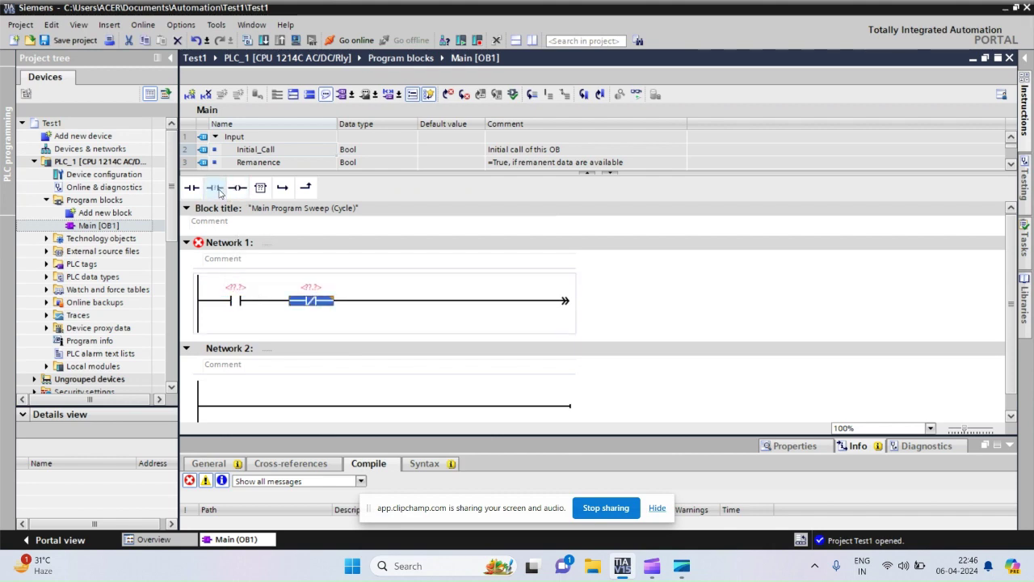
left_click(237, 188)
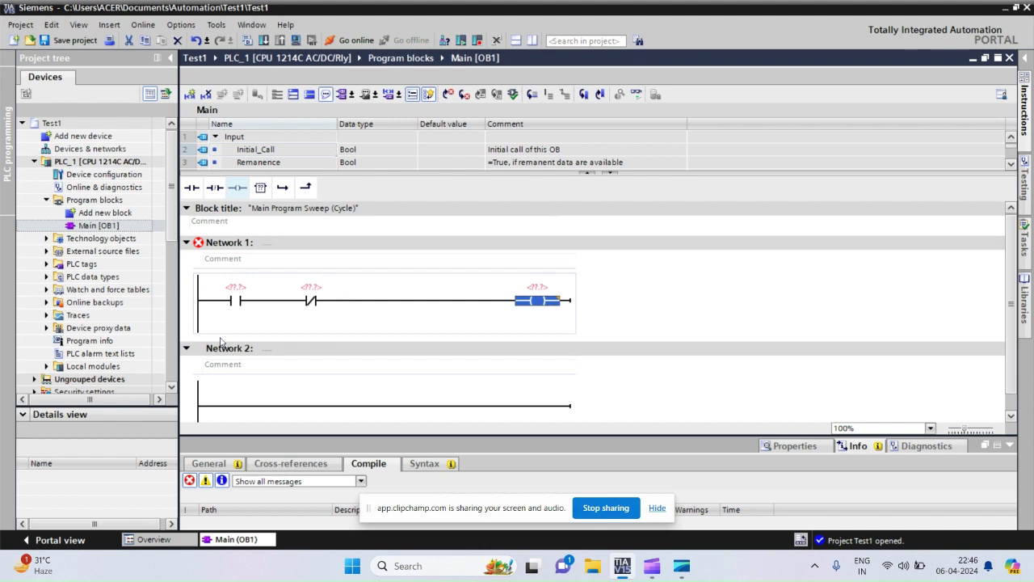
- Add a parallel branch with a normally-open contact, closed after the first contact
left_click(200, 320)
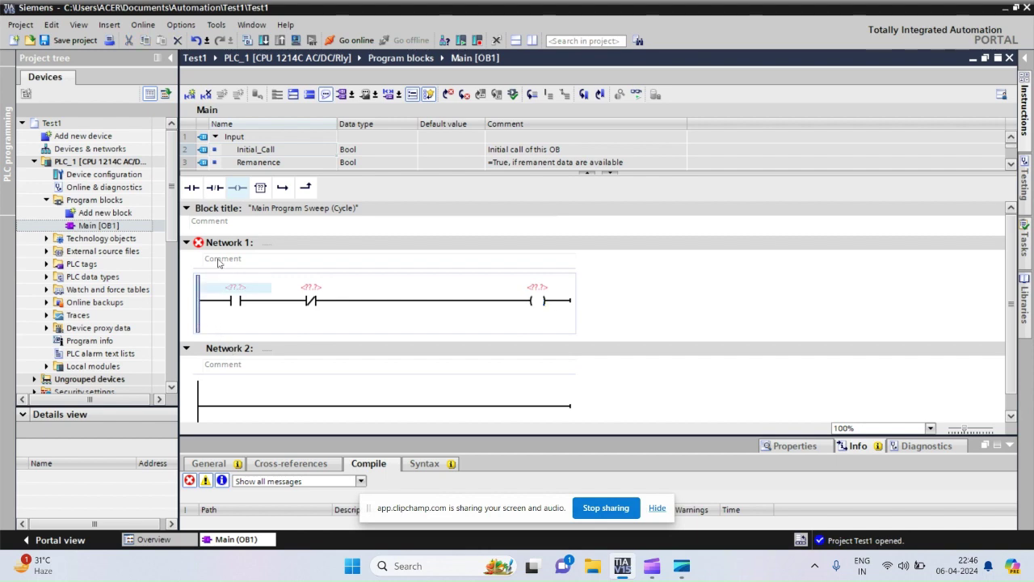
left_click(282, 188)
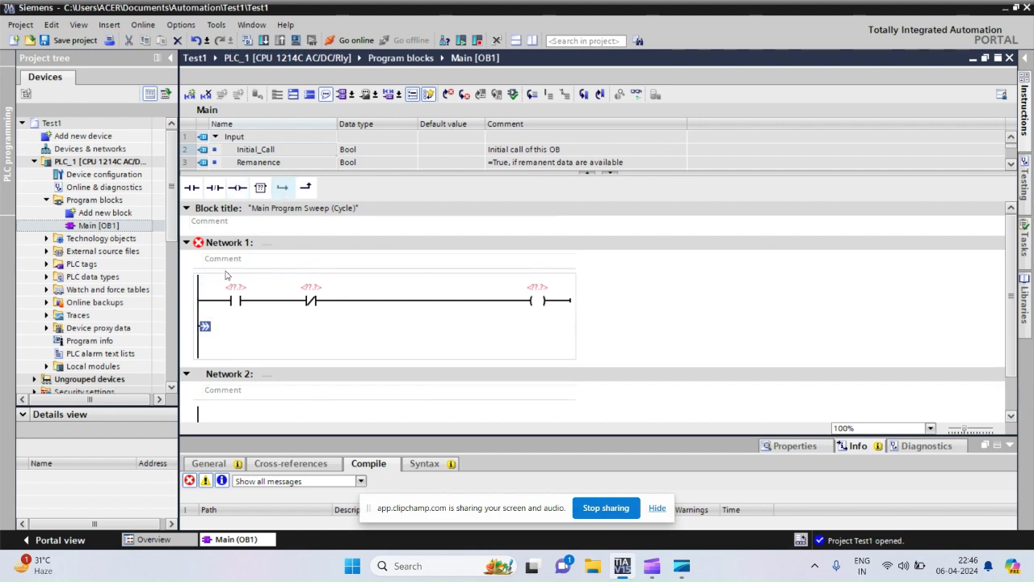
left_click(196, 193)
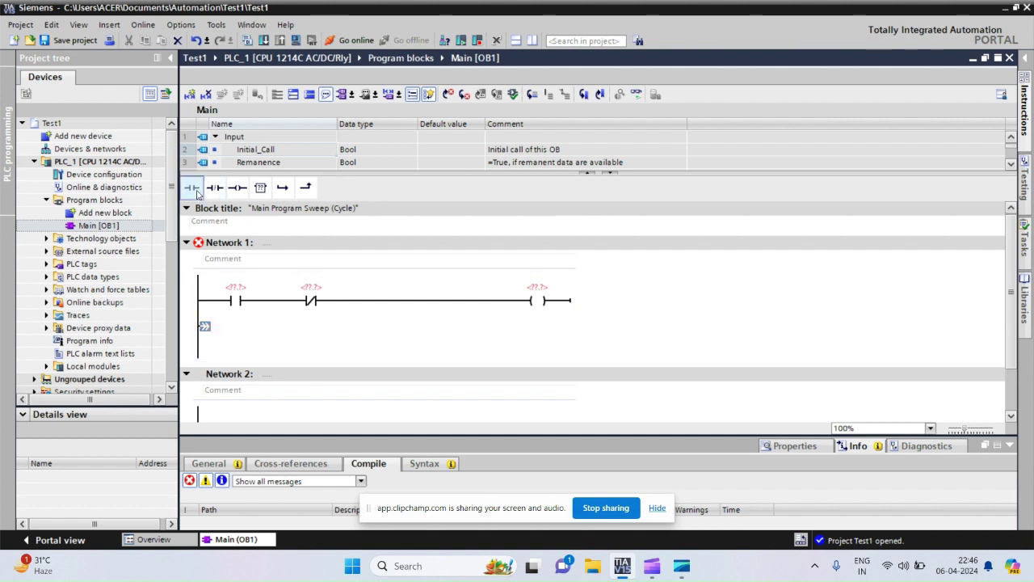
left_click(264, 340)
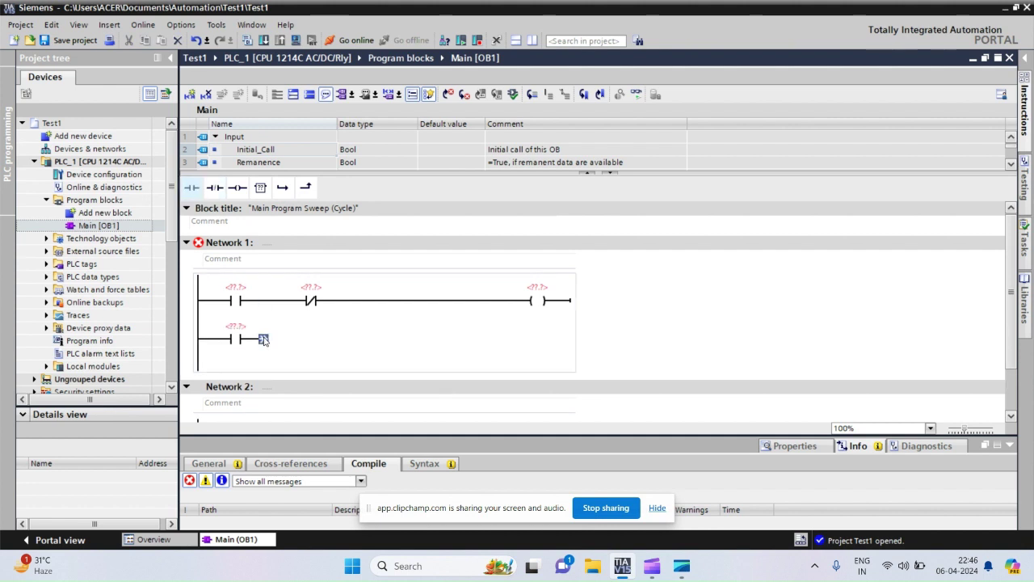
left_click_drag(264, 340, 276, 301)
left_click(237, 293)
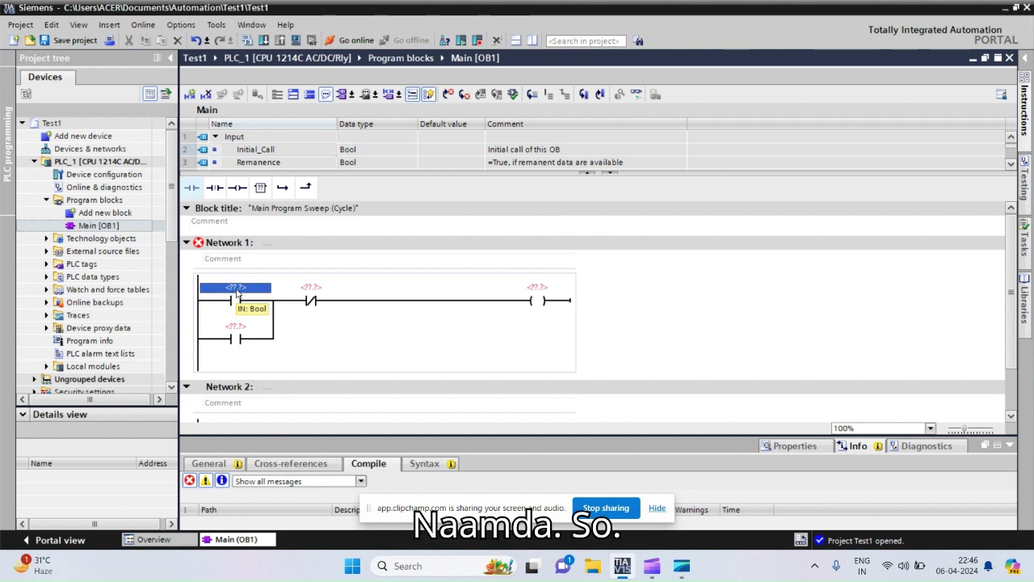
- Assign Start to the open contact, stop to the closed contact, and motor to the coil
left_click(237, 288)
type("s")
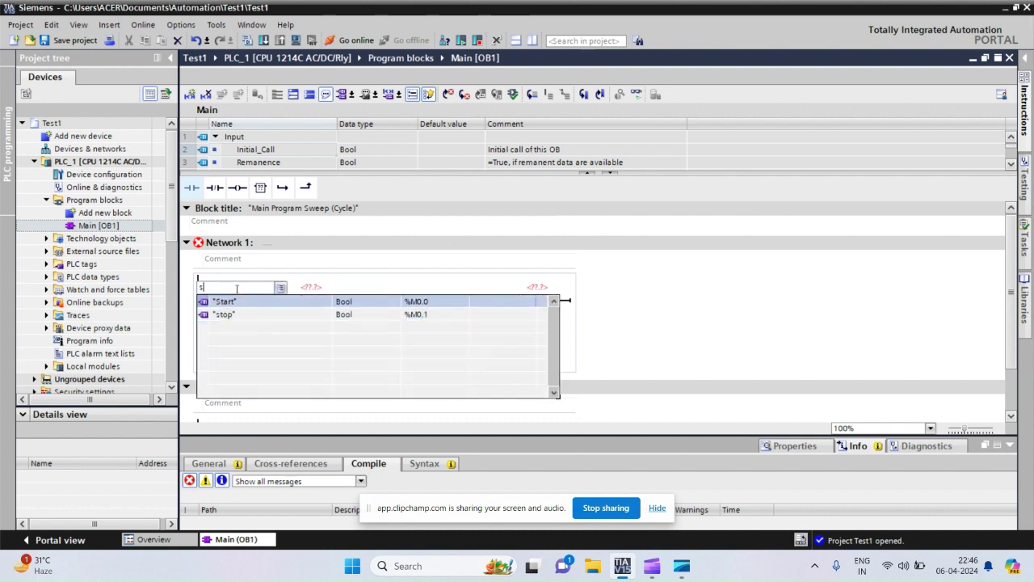
key("Return")
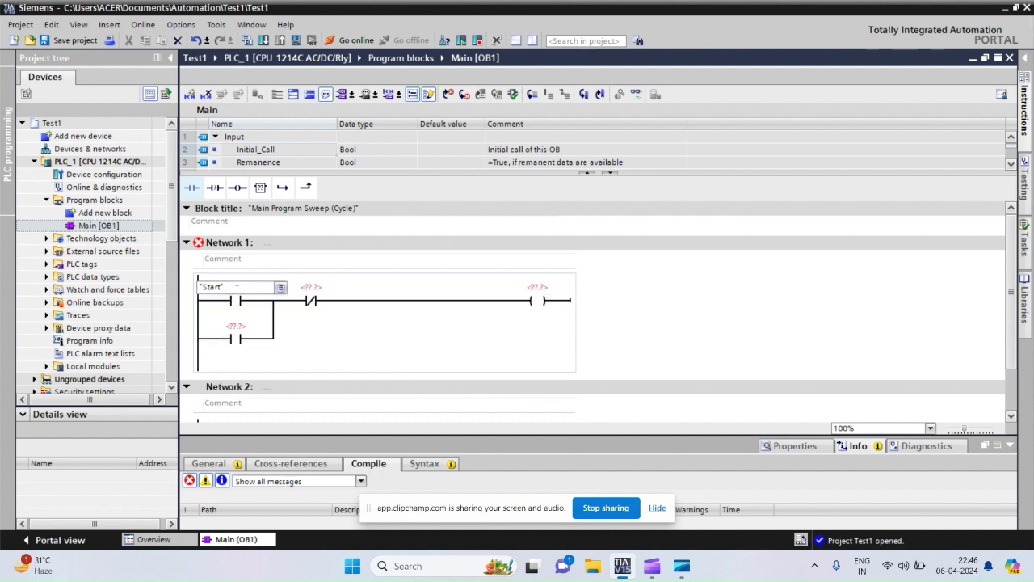
key("Return")
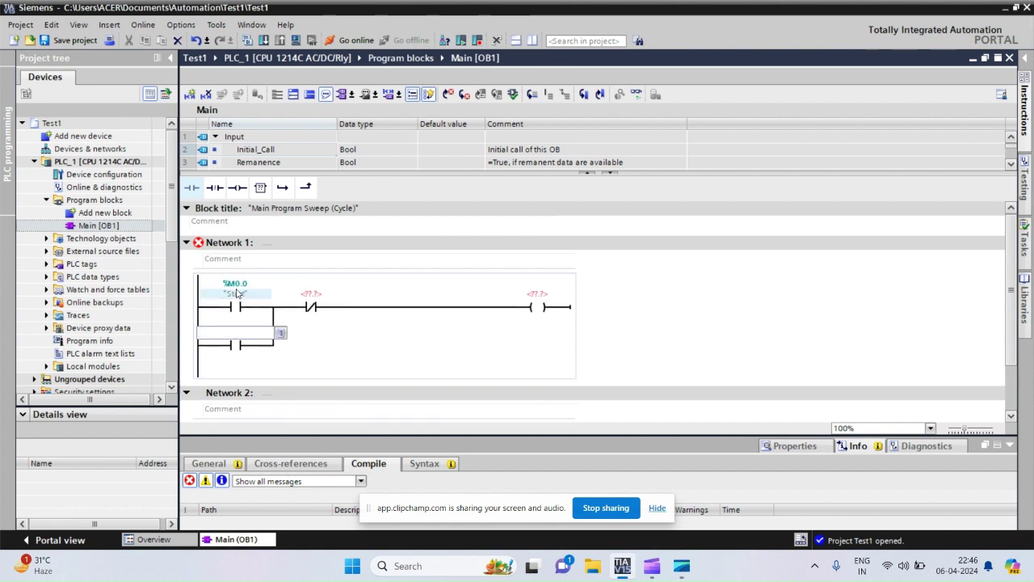
left_click(311, 295)
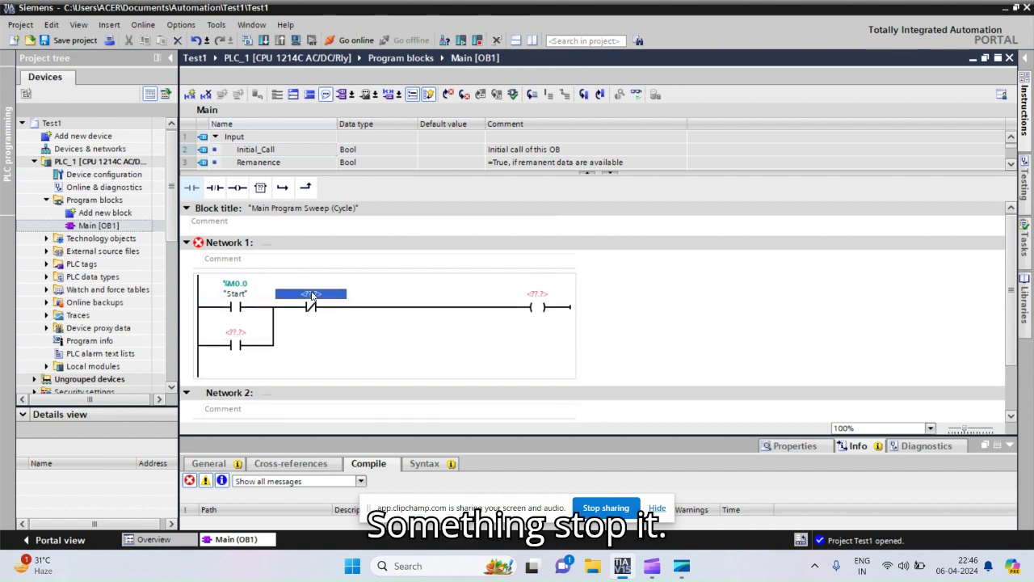
type("Stop")
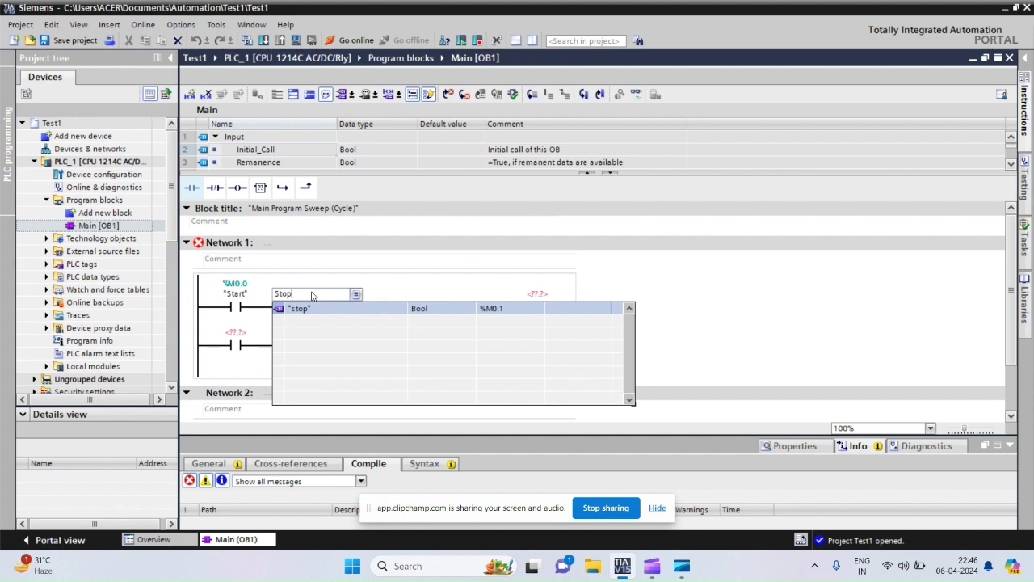
key("Return")
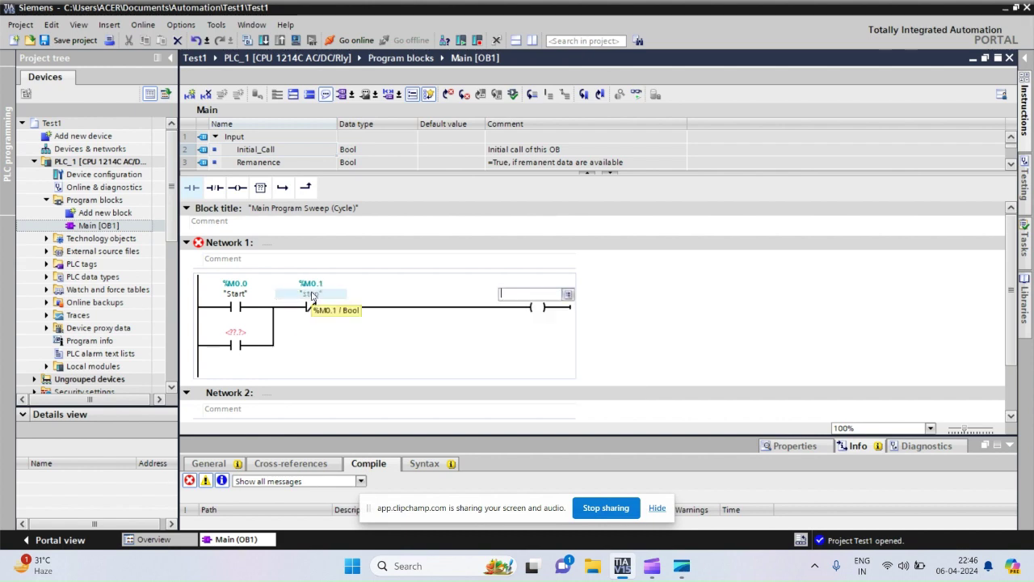
type("m")
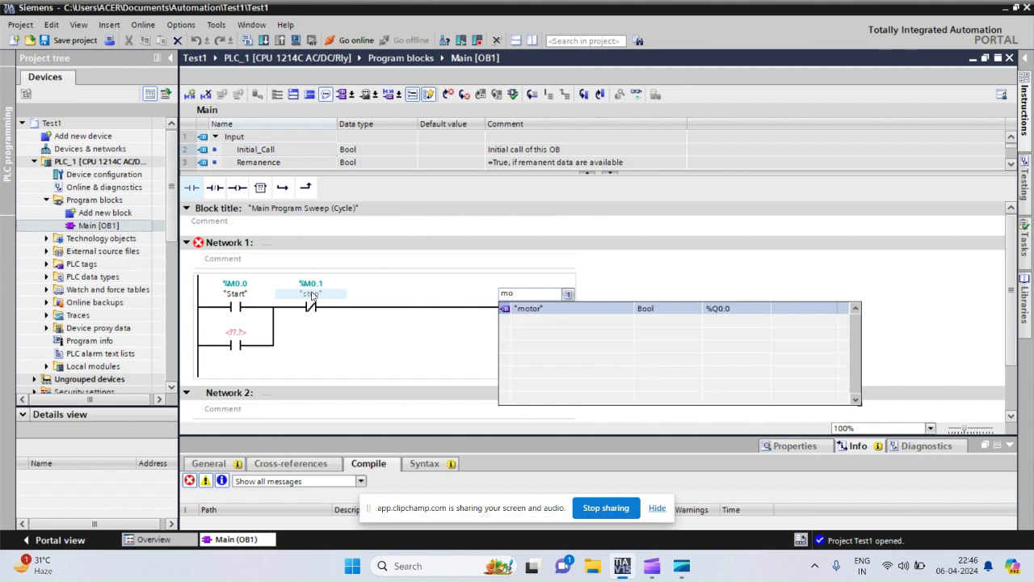
type("o")
key("Return")
key("Return")
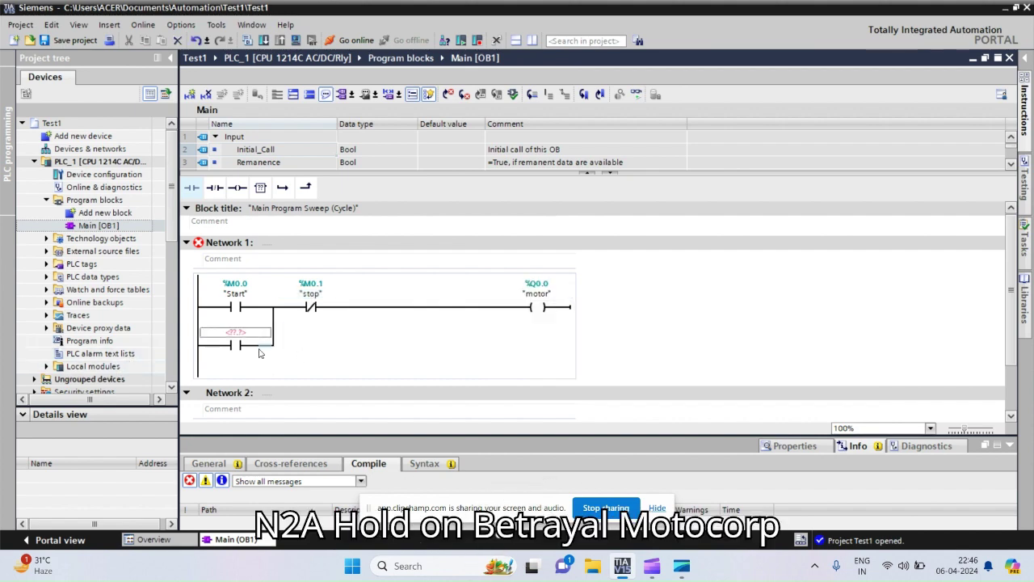
- Assign motor (%Q0.0) to the parallel branch contact as the latch
left_click(240, 339)
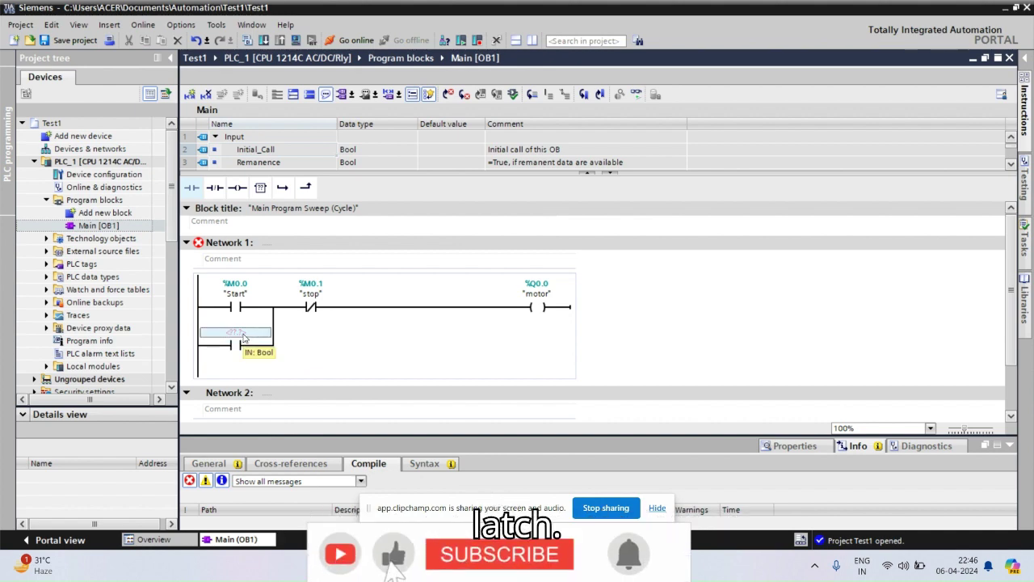
type("mo")
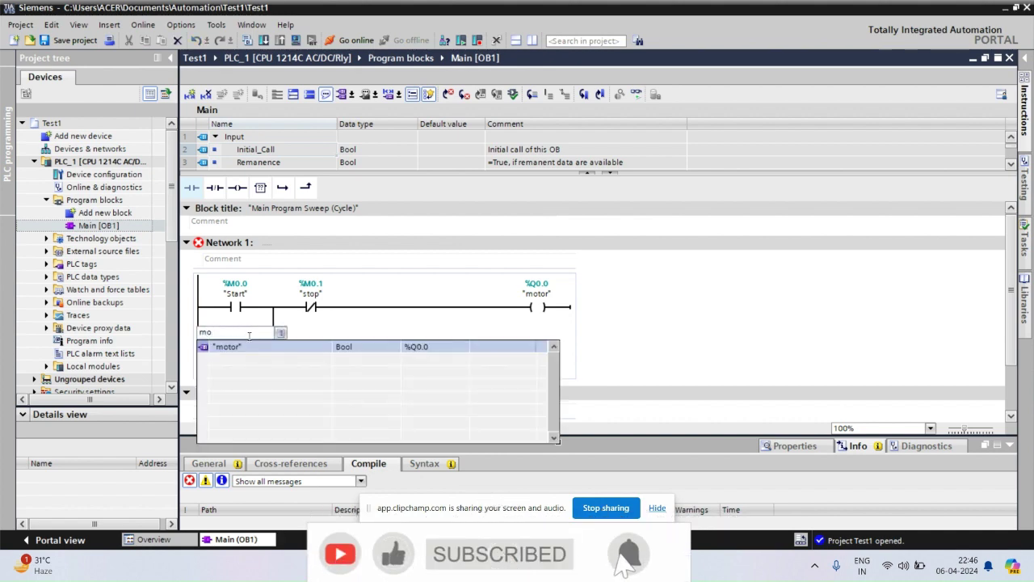
key("Return")
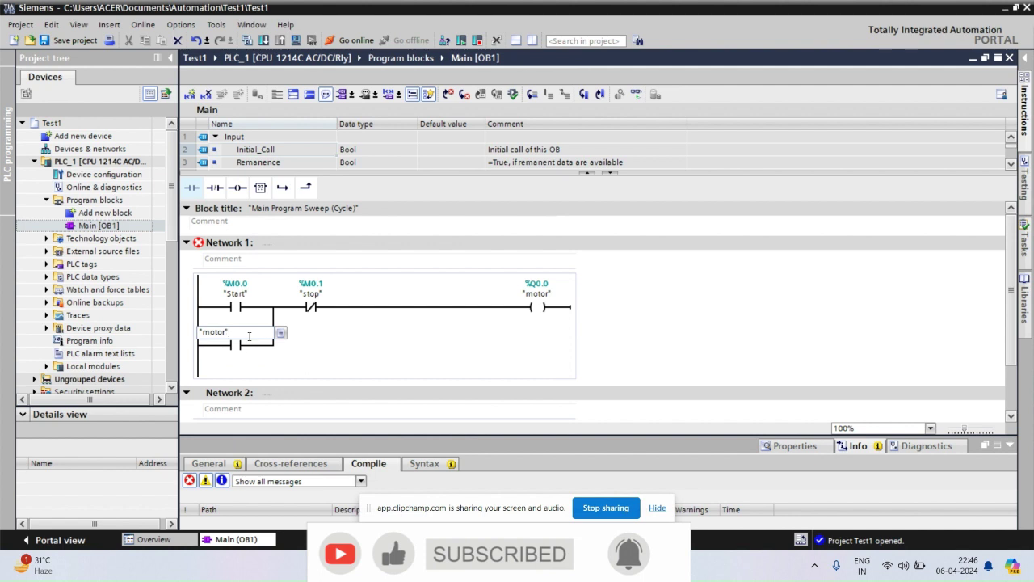
key("Return")
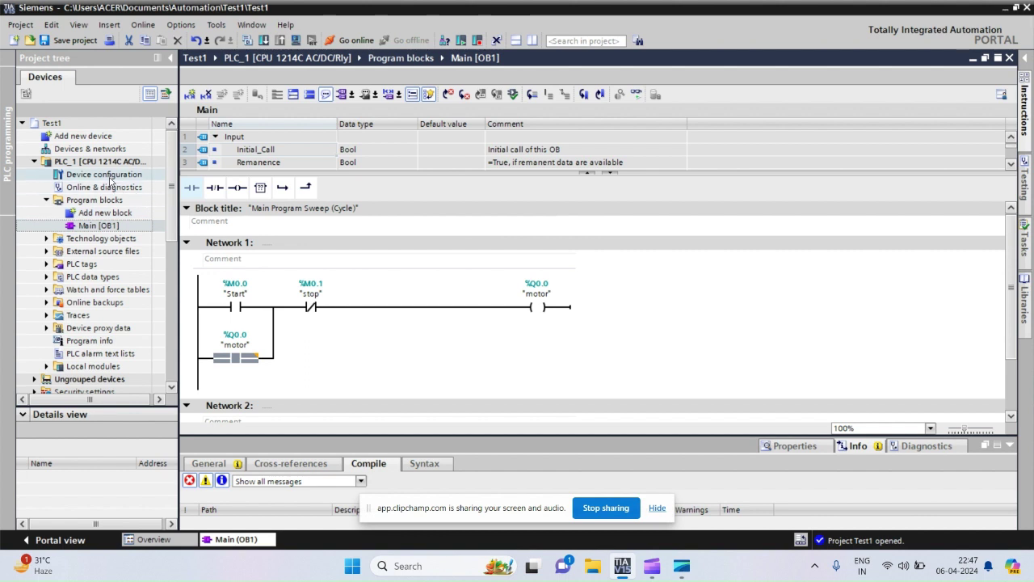
- Open the PLC_1 CPU module's properties in the device configuration
double_click(109, 175)
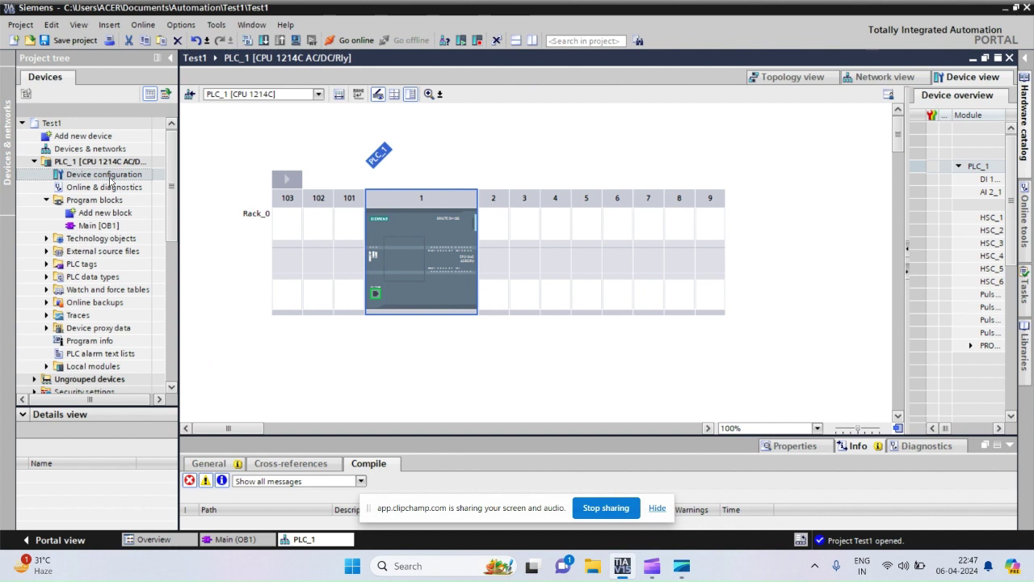
left_click(419, 271)
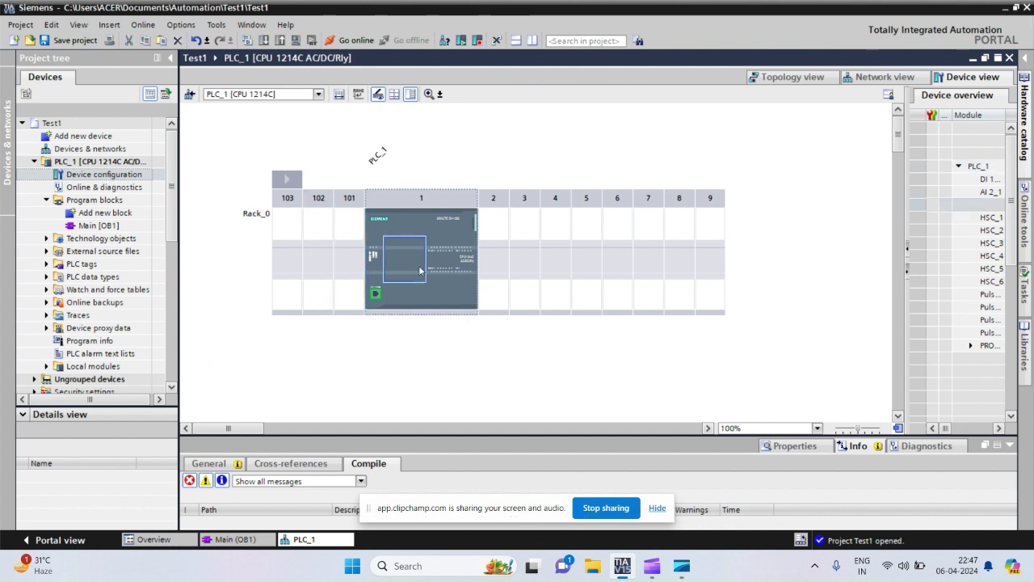
left_click(435, 304)
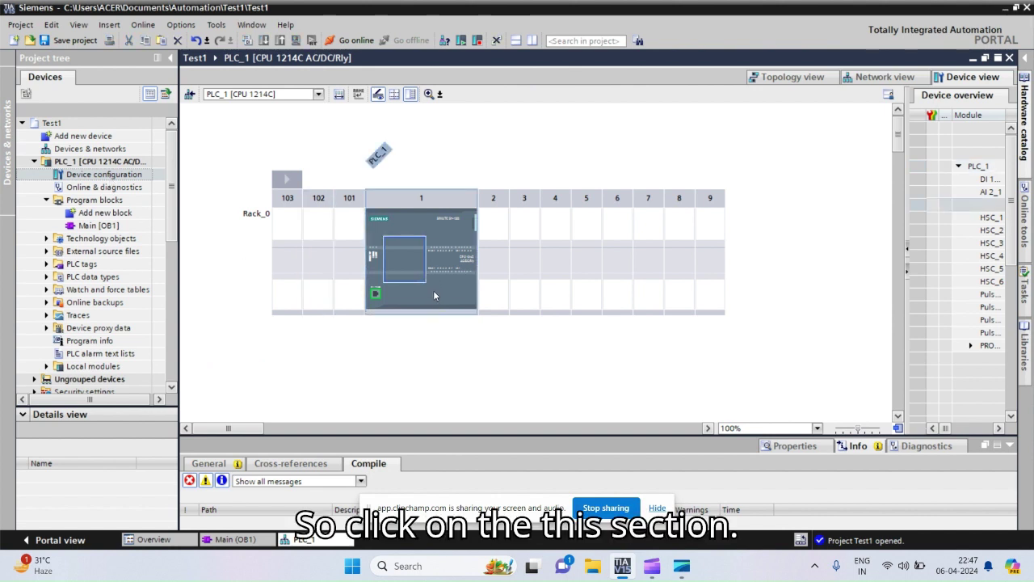
left_click(433, 288)
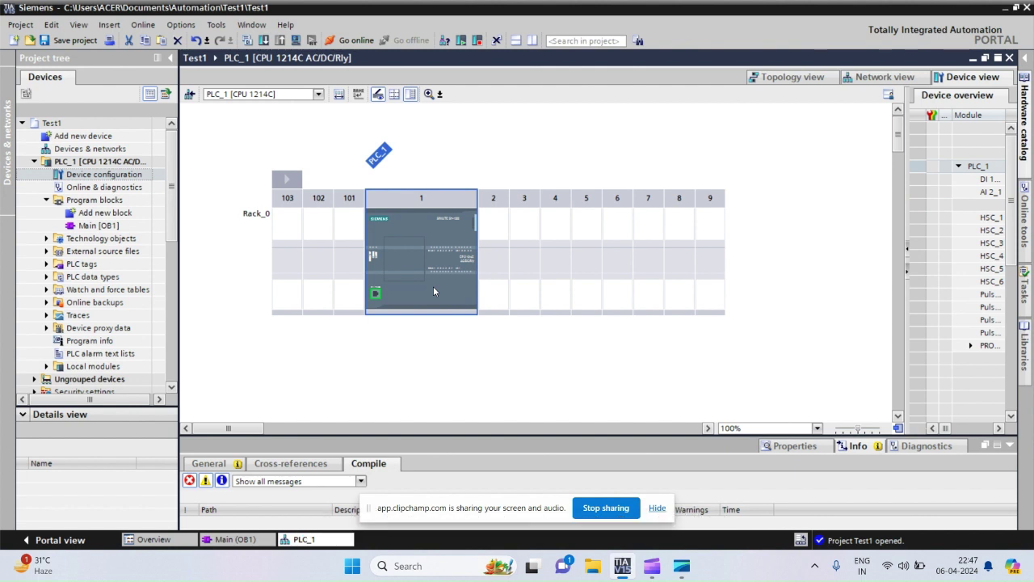
double_click(433, 286)
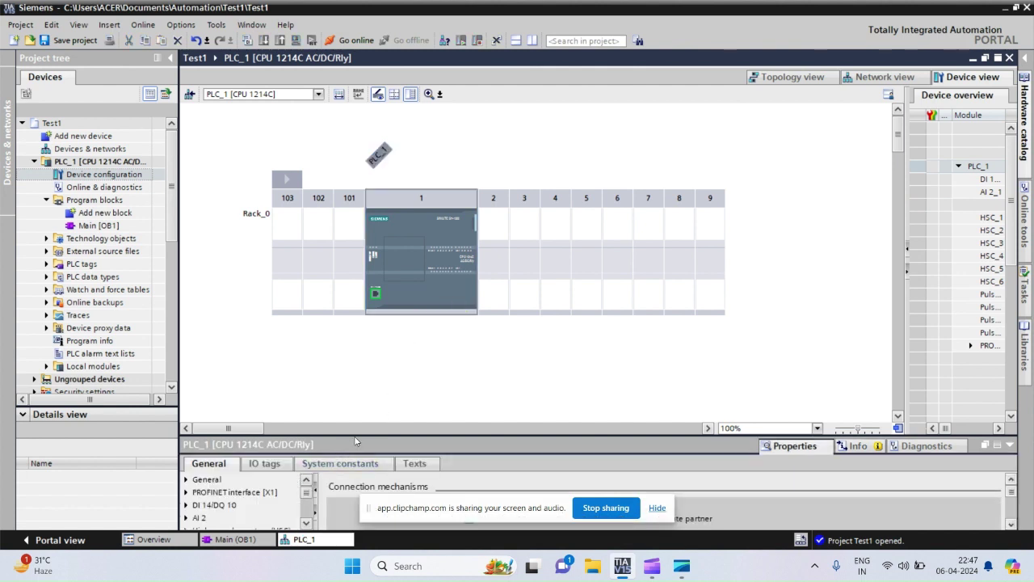
- Enable 'Permit access with PUT/GET communication' under Protection & Security connection mechanisms
left_click_drag(357, 434, 360, 347)
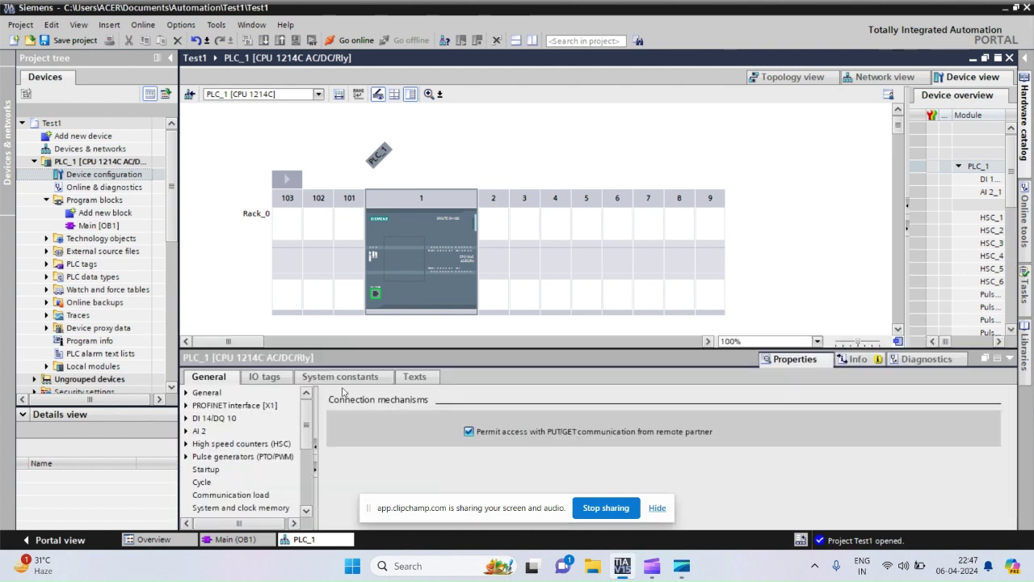
left_click(306, 510)
left_click(306, 510)
left_click(306, 510)
left_click(306, 510)
left_click(306, 509)
left_click(306, 510)
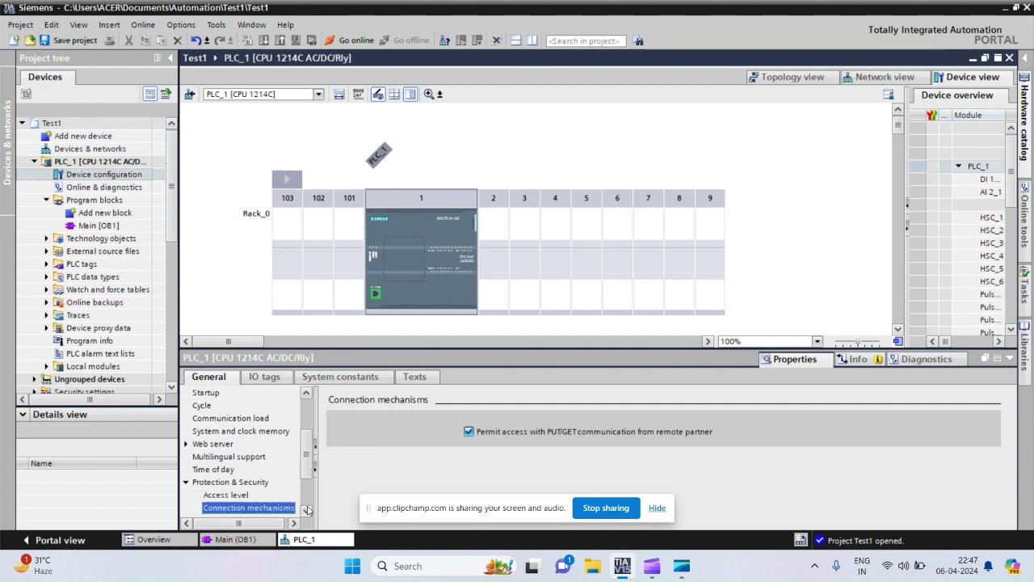
left_click(306, 510)
left_click(306, 510)
left_click(306, 509)
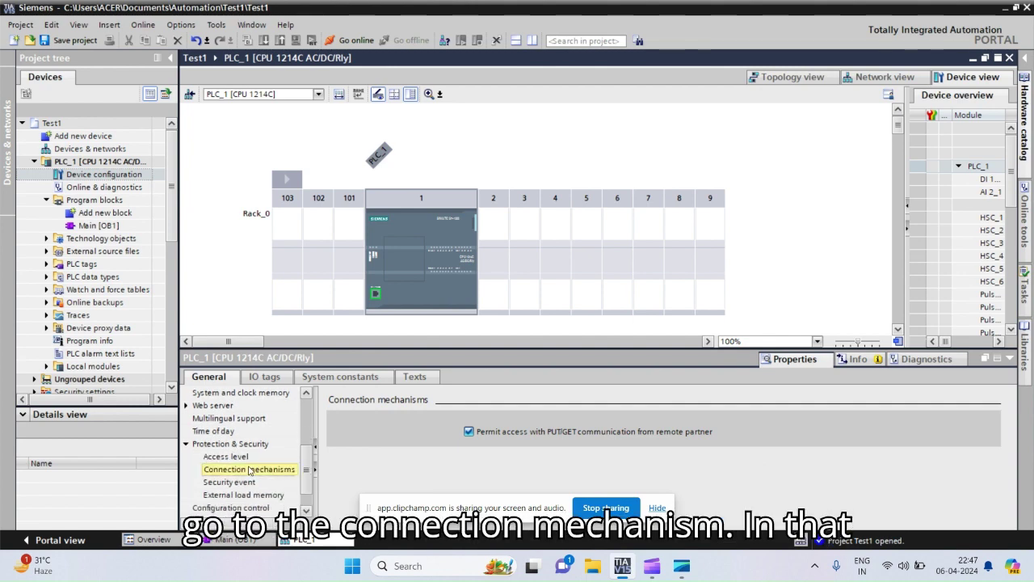
left_click(470, 435)
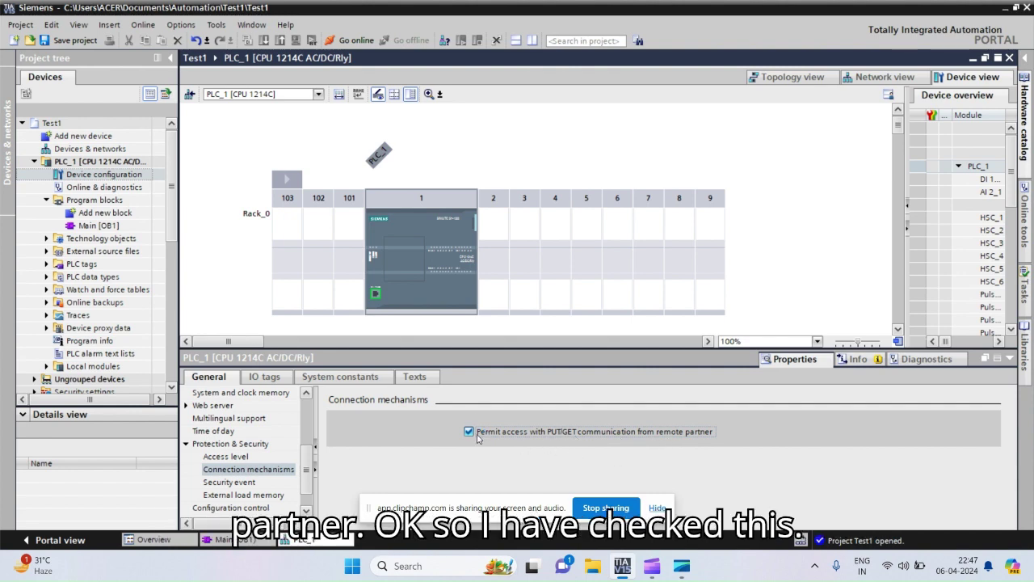
left_click(348, 179)
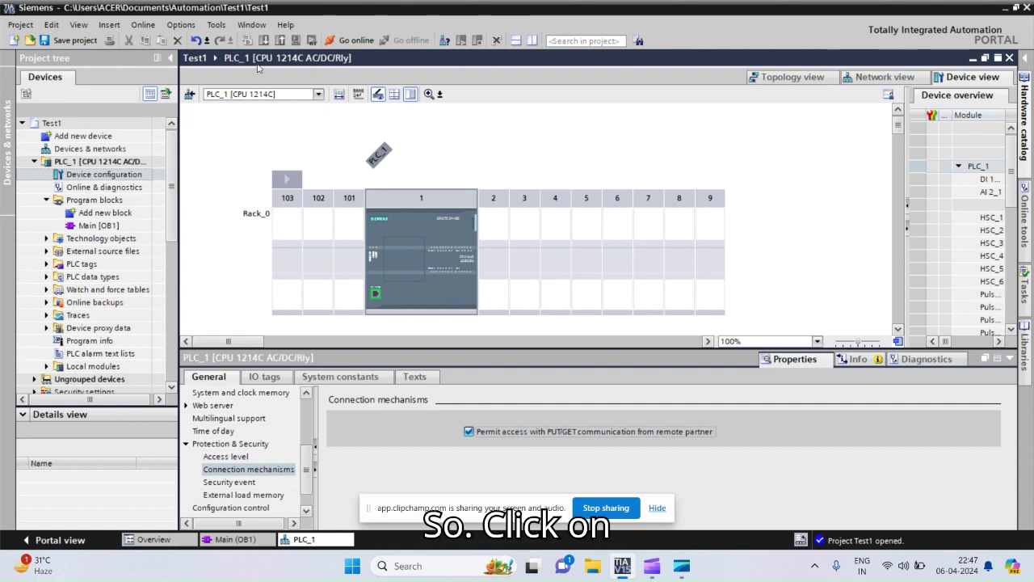
- Start a PLCSIM simulation for PLC_1, accepting the online-interfaces warning
left_click(84, 163)
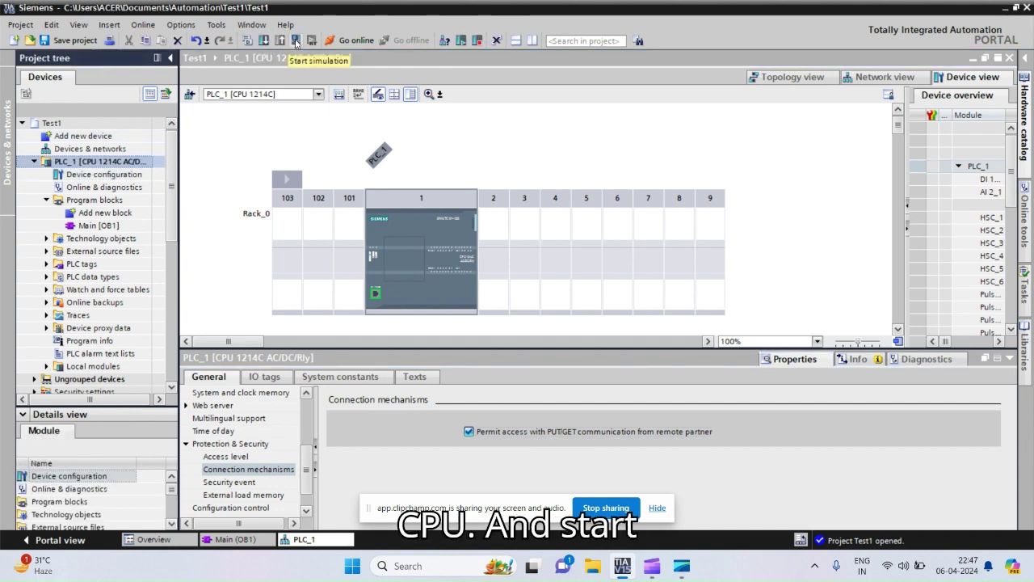
left_click(295, 41)
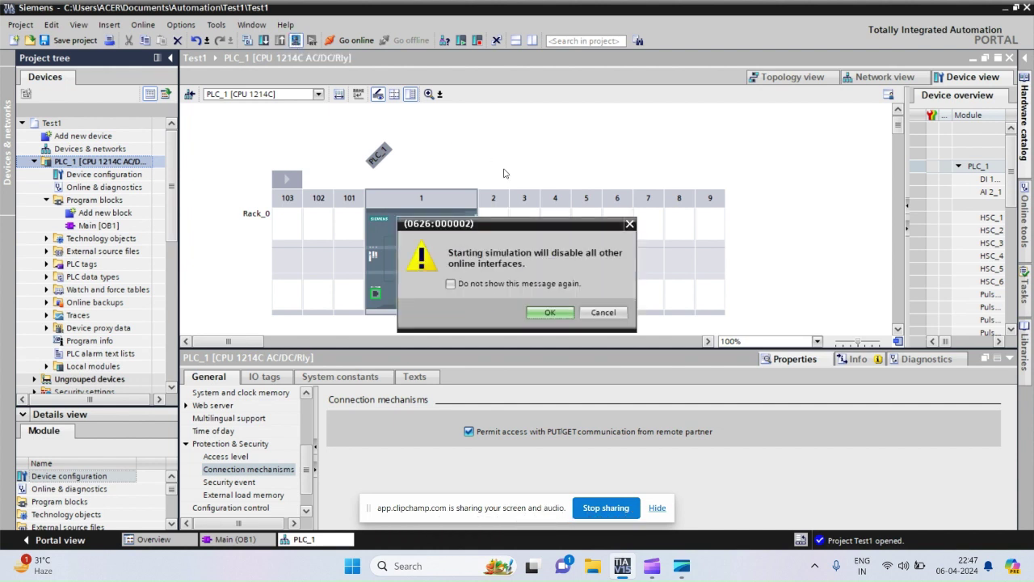
left_click(557, 312)
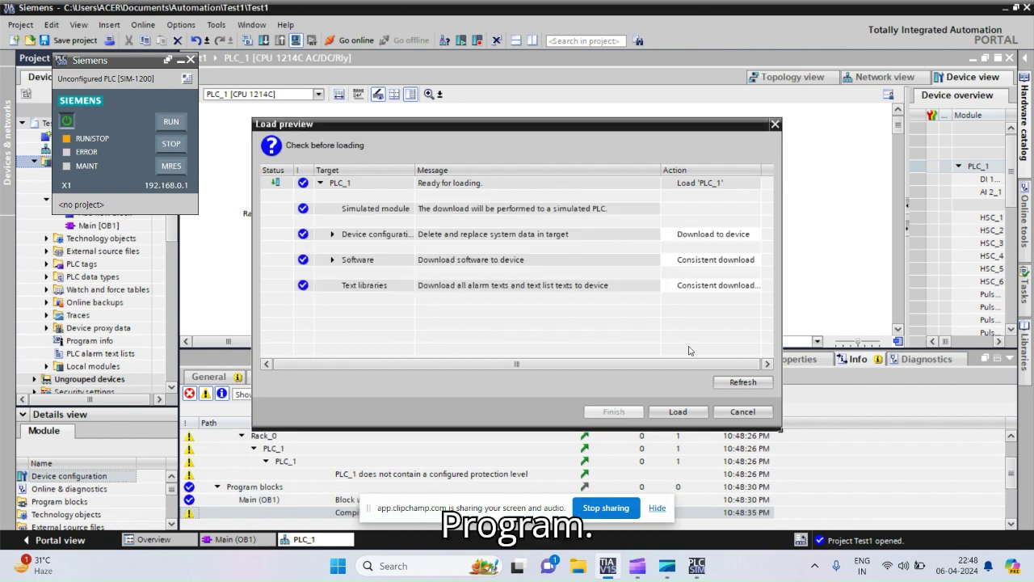
- Download PLC_1 to the simulated CPU with the post-load action set to 'Start module'
left_click(679, 413)
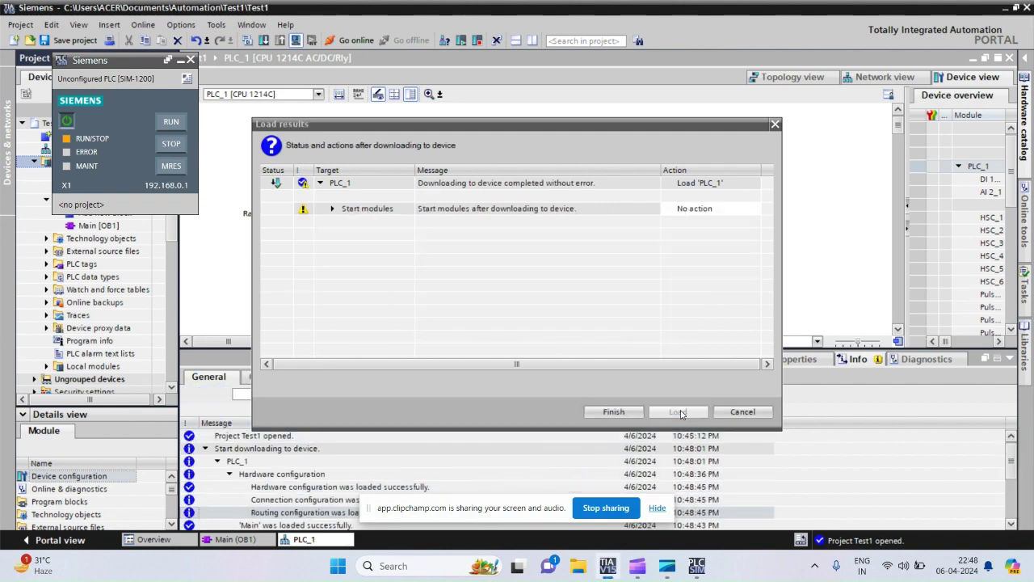
left_click(746, 212)
left_click(754, 209)
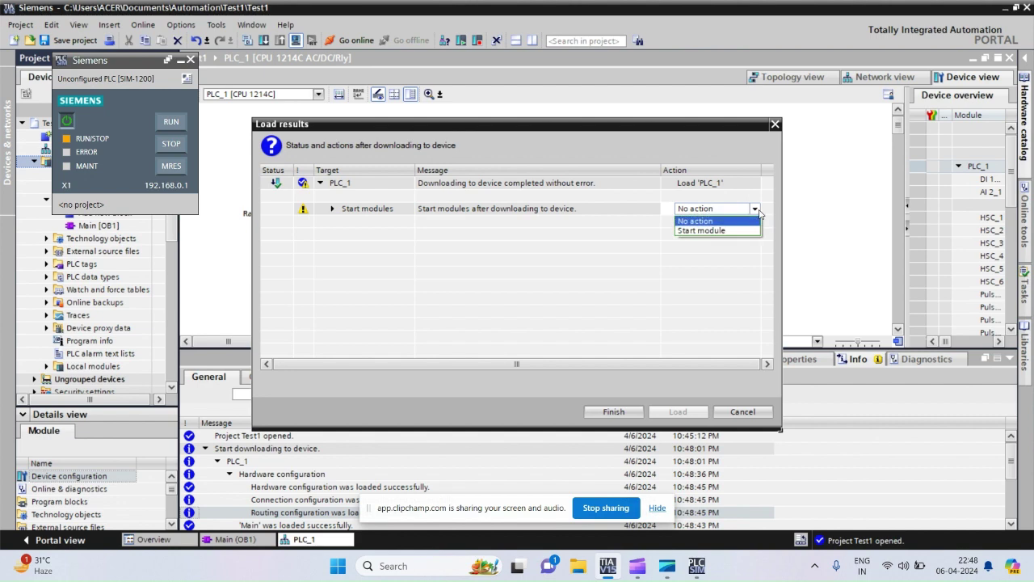
left_click(725, 231)
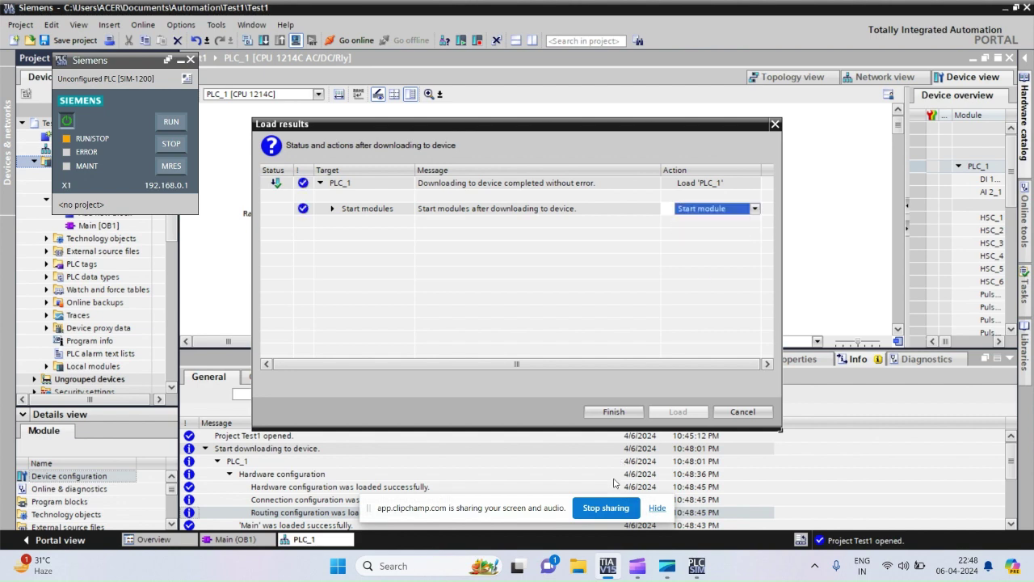
left_click(614, 412)
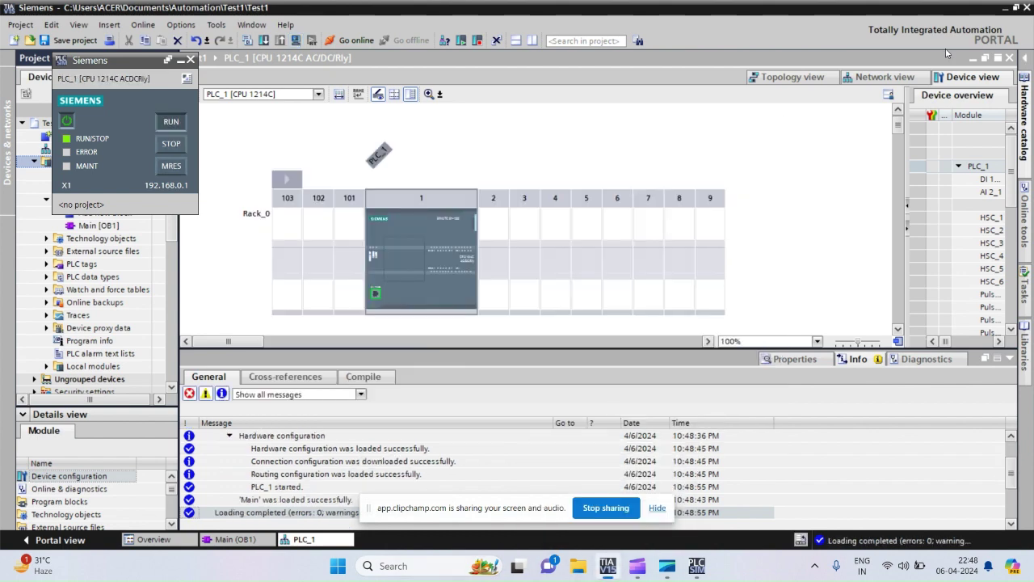
- Minimize TIA Portal and Clipchamp, then launch KEPServerEX 6 Configuration from the desktop
left_click(1009, 7)
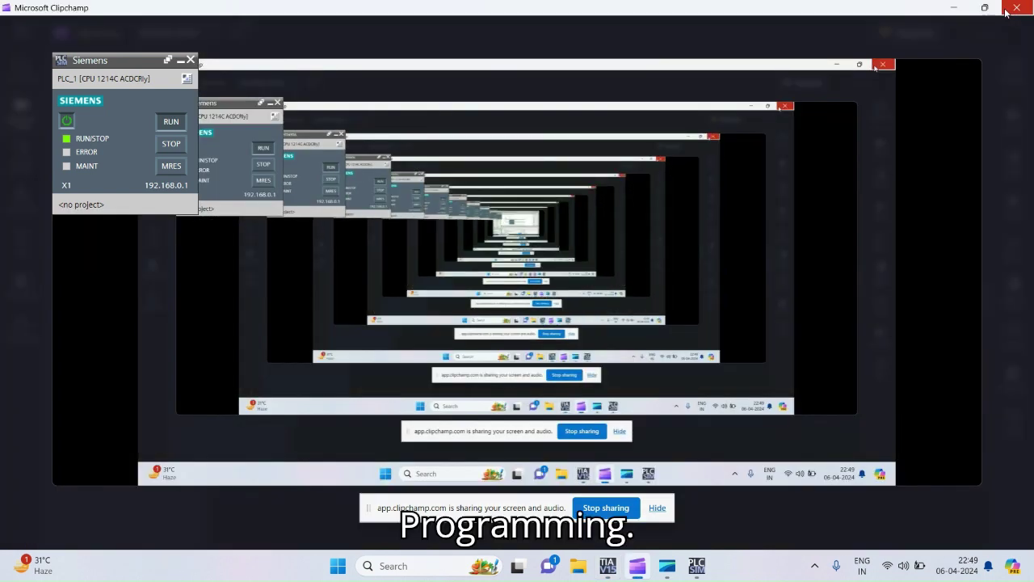
left_click(961, 7)
double_click(246, 108)
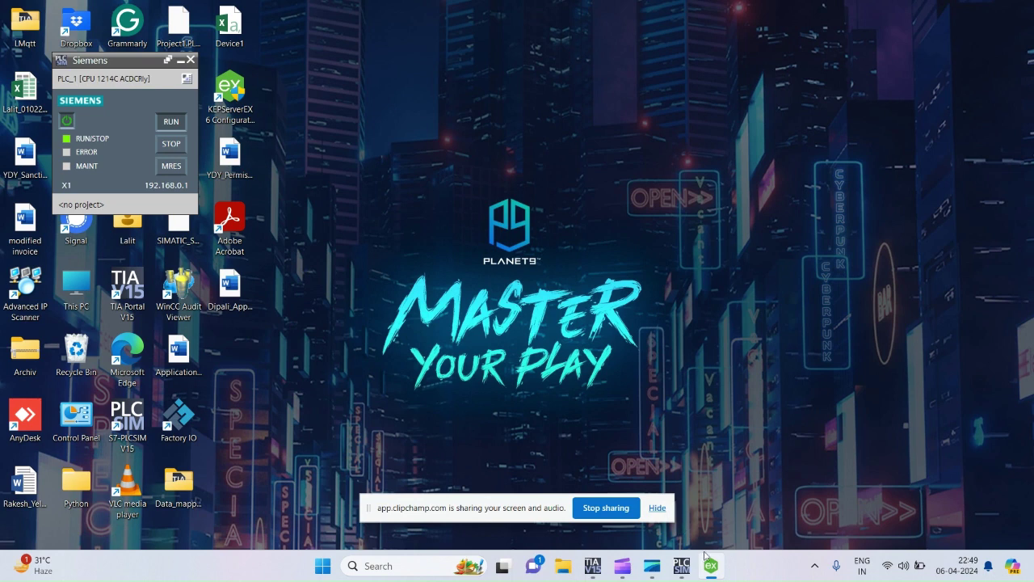
left_click(657, 508)
left_click(710, 564)
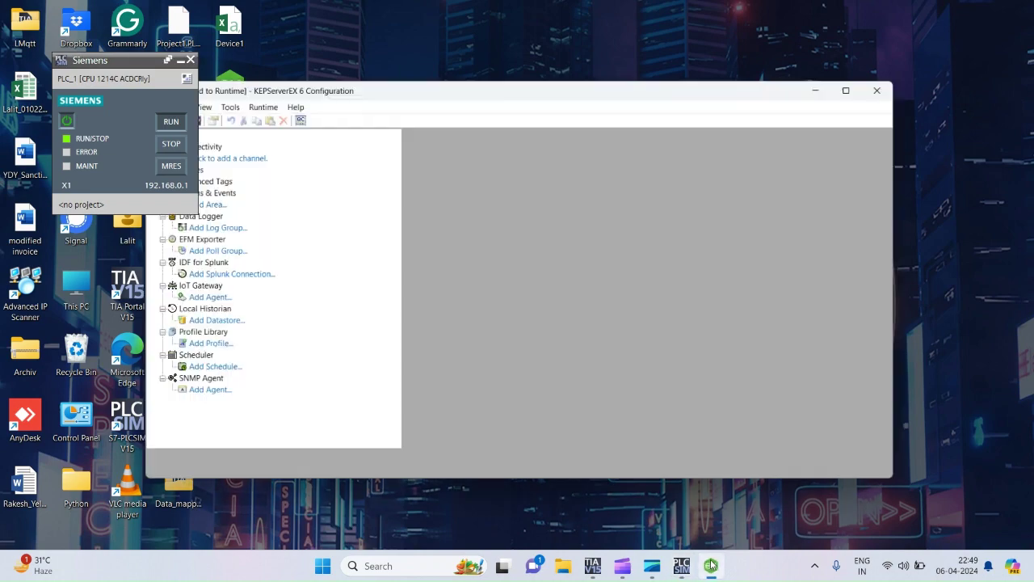
- Maximize KEPServerEX, hide the PLCSIM panel, and add a new channel under Connectivity
left_click(852, 78)
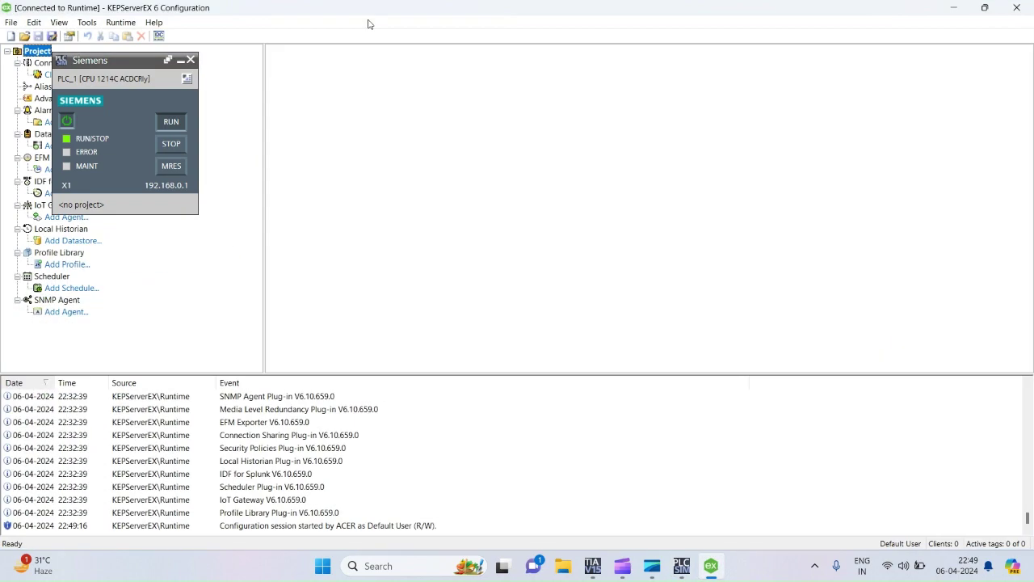
left_click(181, 61)
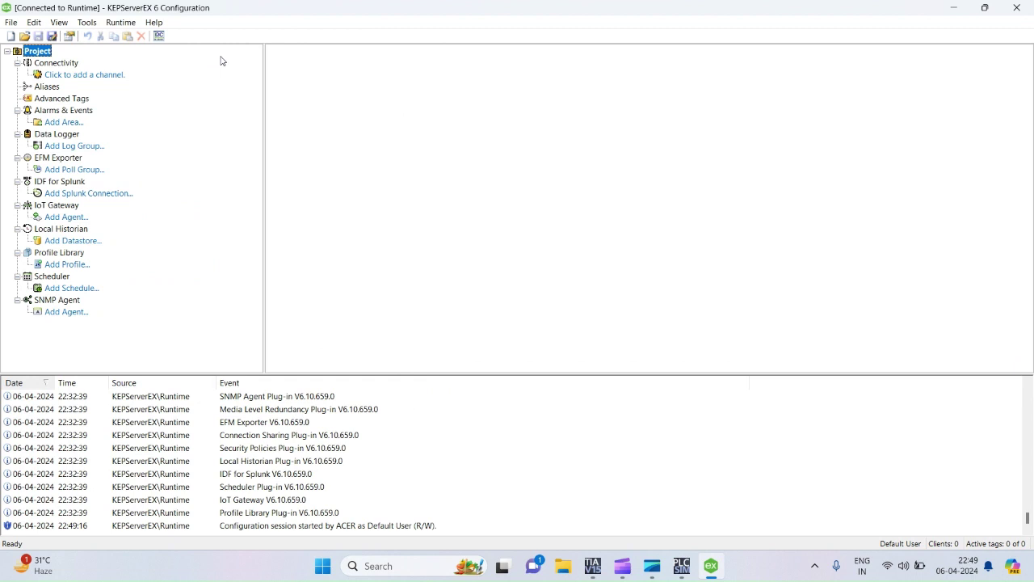
left_click(62, 65)
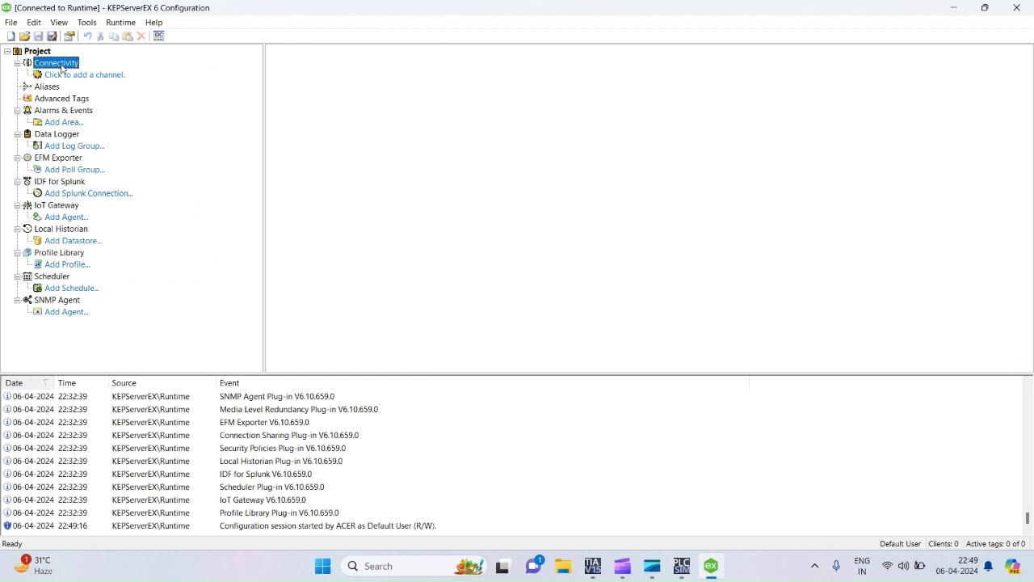
right_click(61, 68)
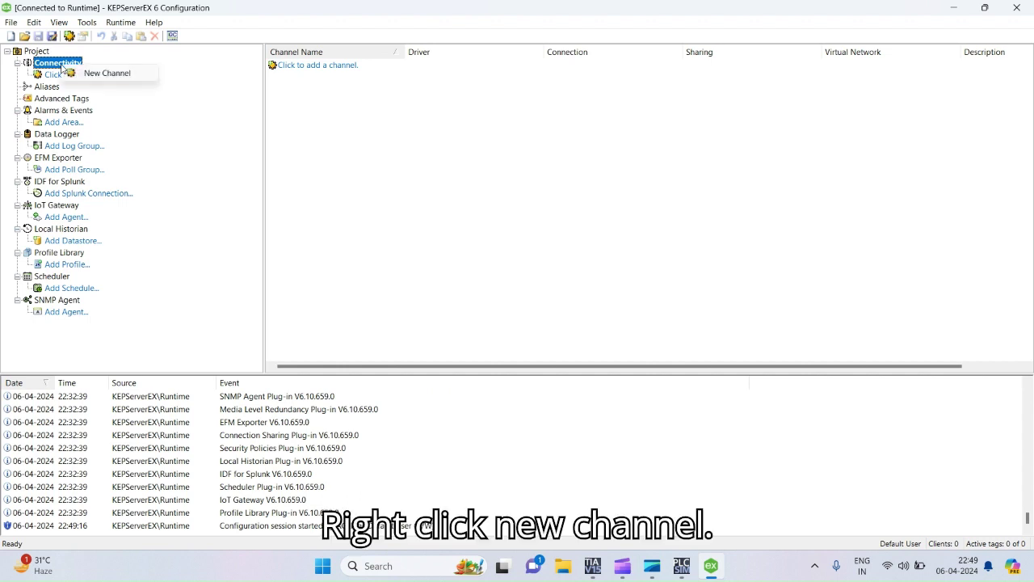
left_click(108, 74)
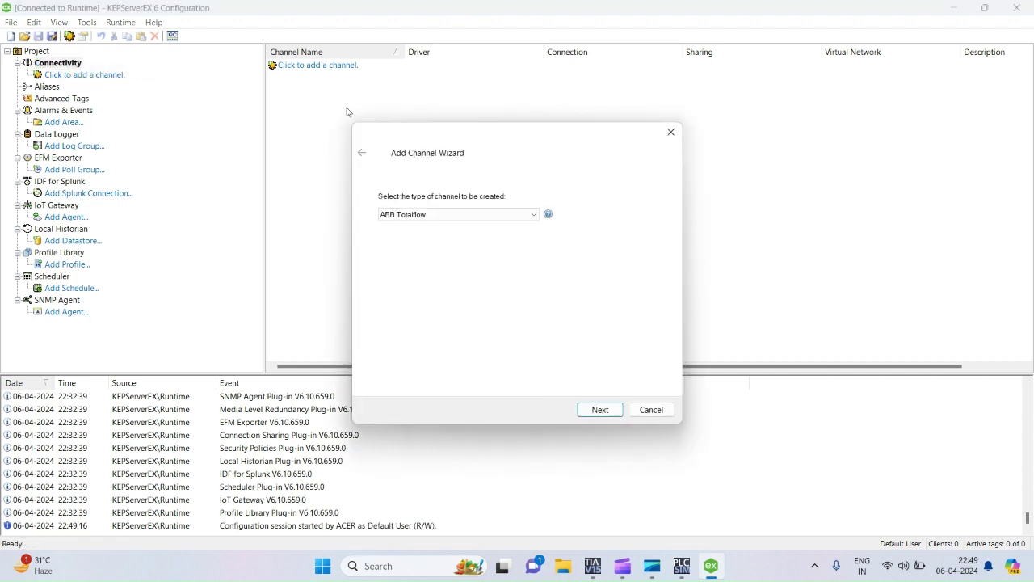
- Choose the Siemens TCP/IP Ethernet driver and name the channel Test
left_click(533, 217)
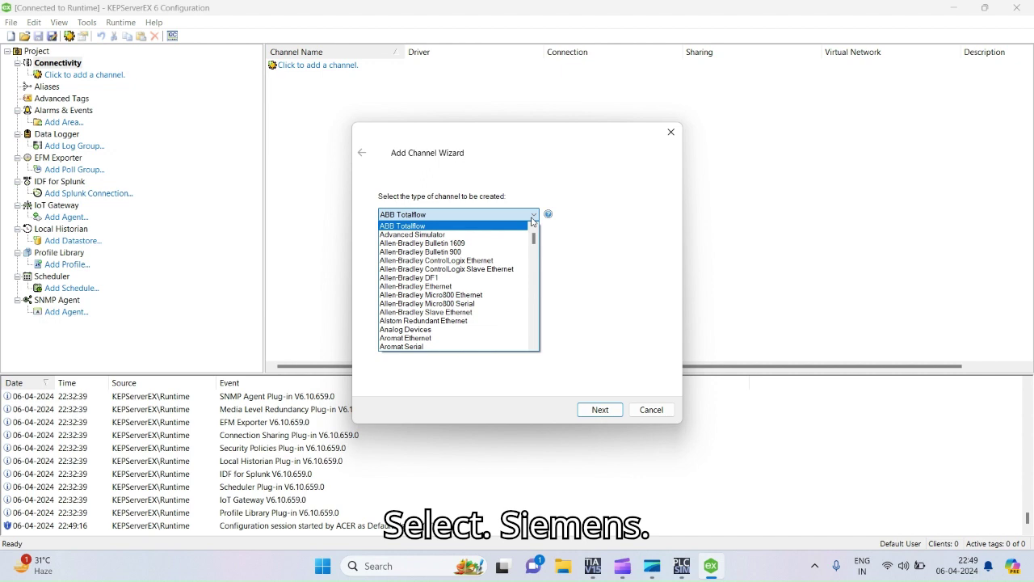
key("s")
key("i")
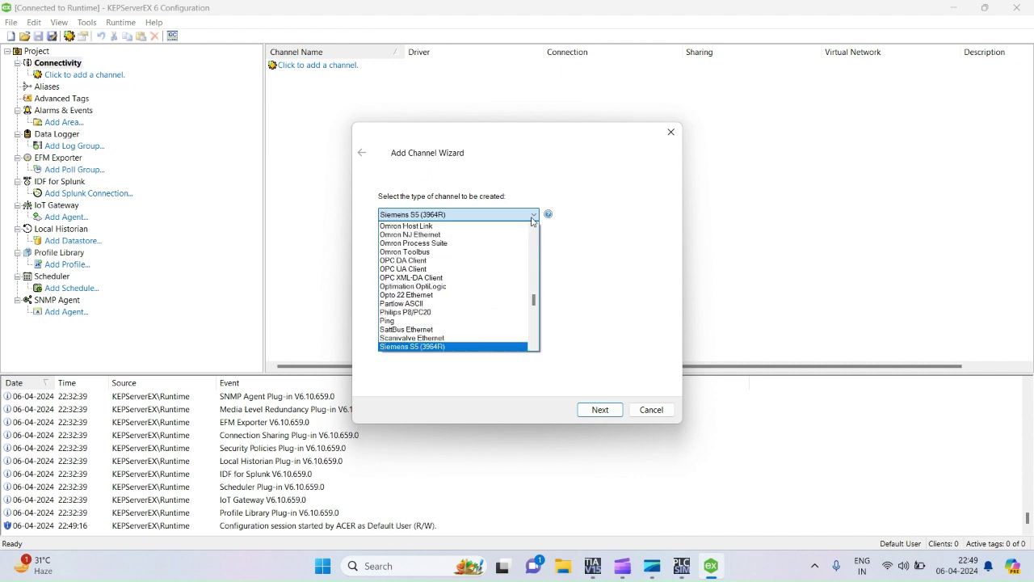
key("Down")
key("Down")
key("Down")
key("Down")
key("Down")
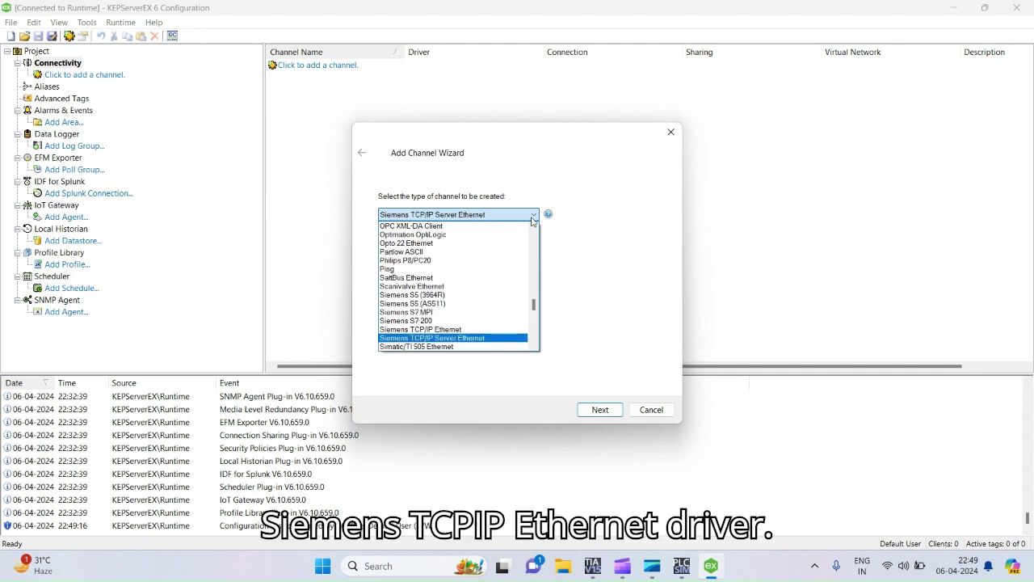
key("Up")
left_click(533, 218)
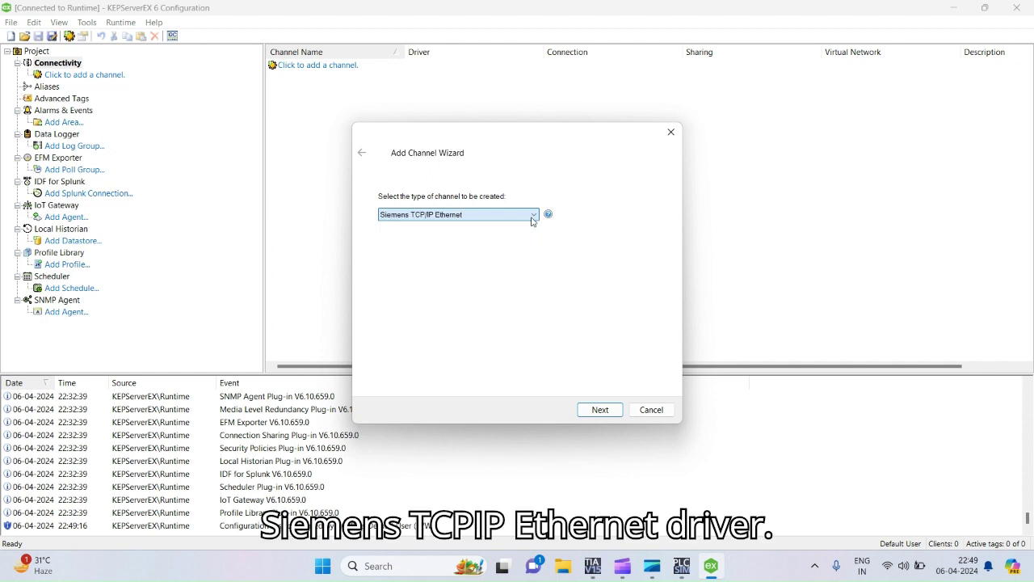
left_click(599, 409)
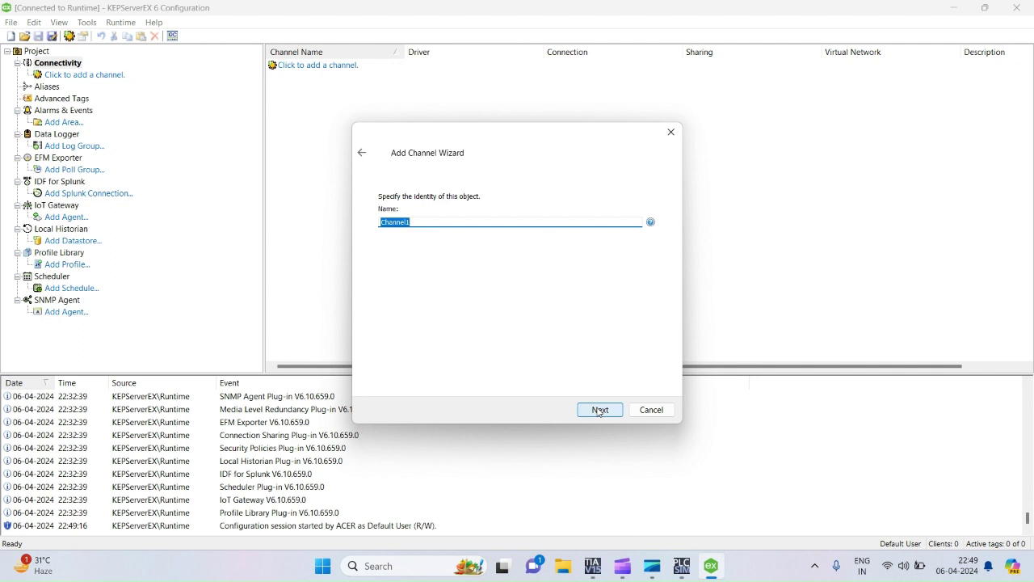
type("Tset")
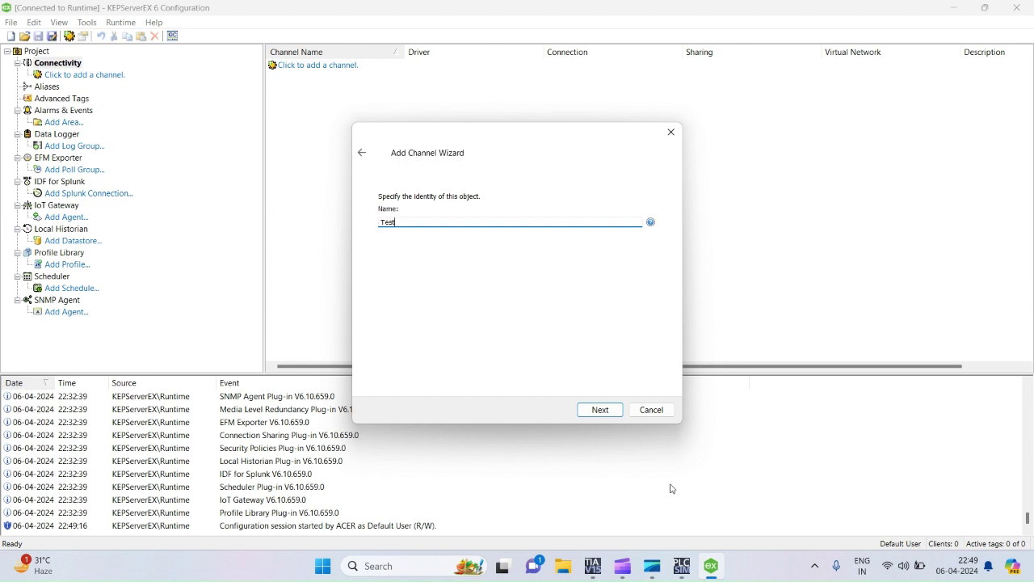
left_click(600, 410)
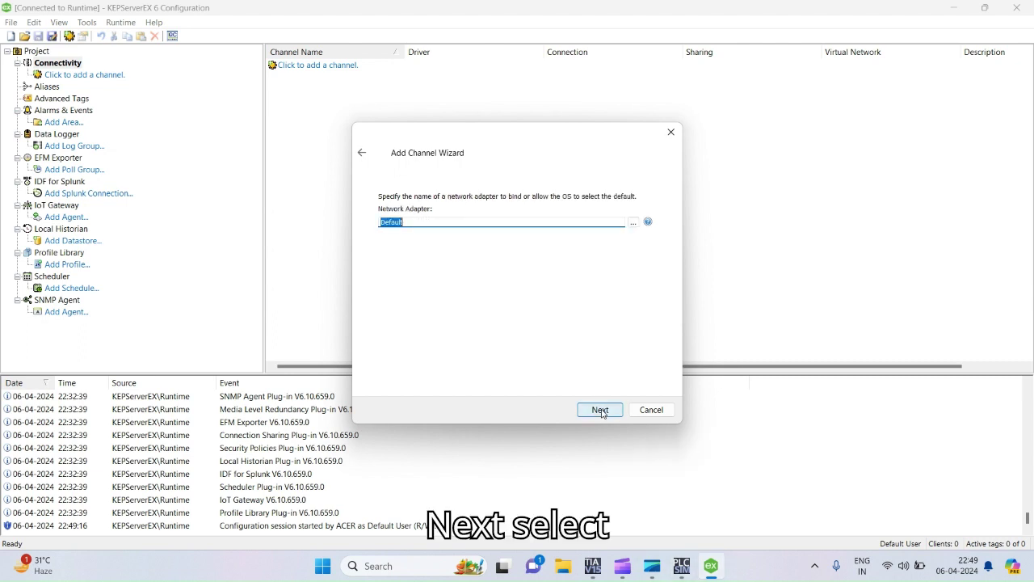
- Bind the Test channel to the Intel Wi-Fi 6E AX211 adapter (192.168.1.2), keeping other defaults
left_click(634, 223)
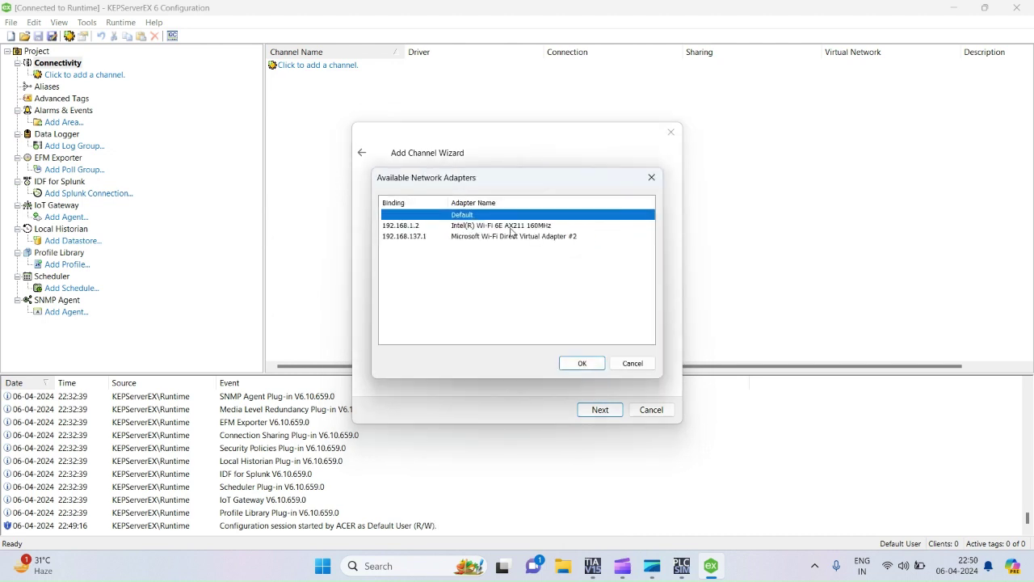
left_click(511, 226)
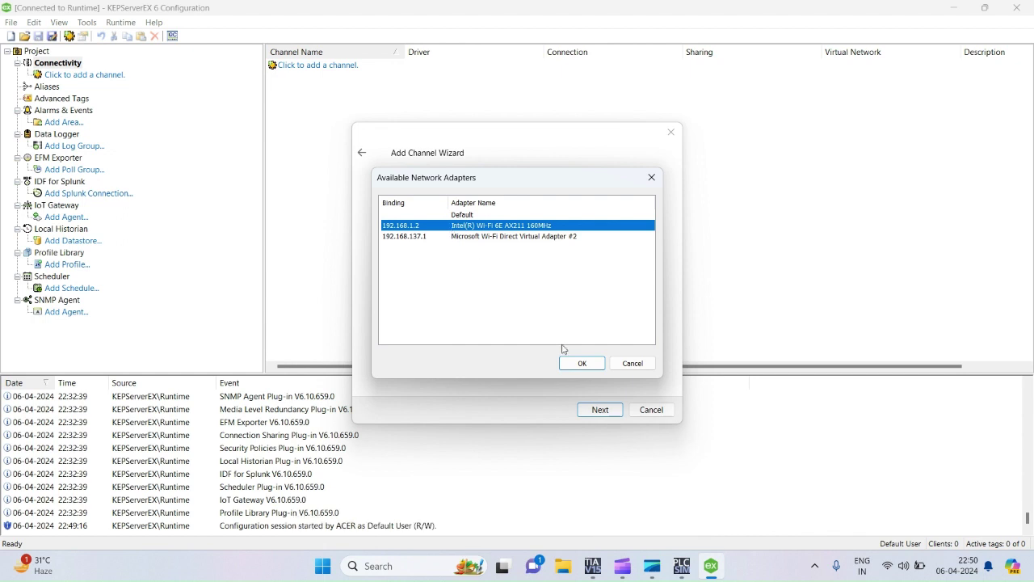
left_click(580, 364)
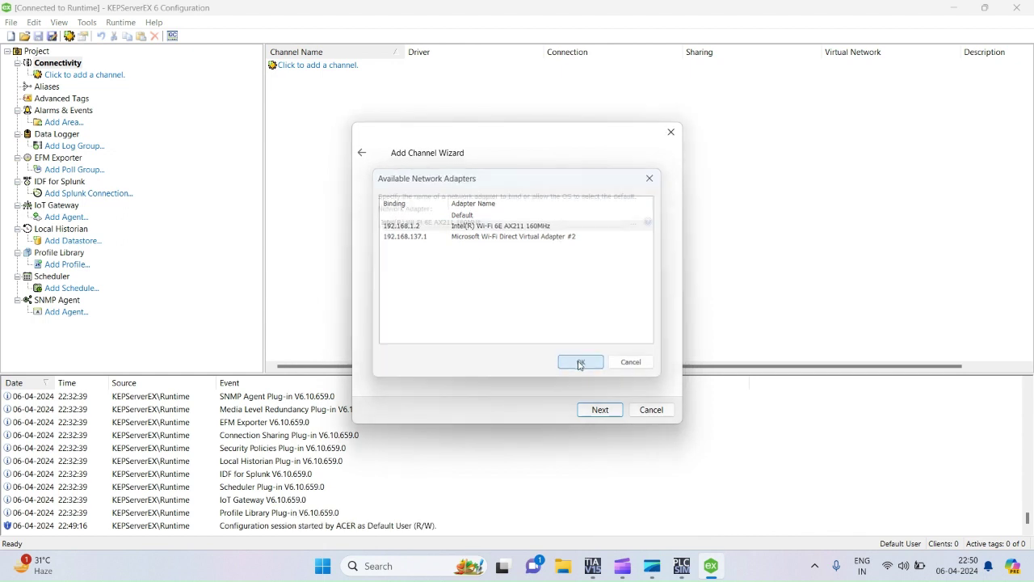
left_click(602, 412)
left_click(602, 411)
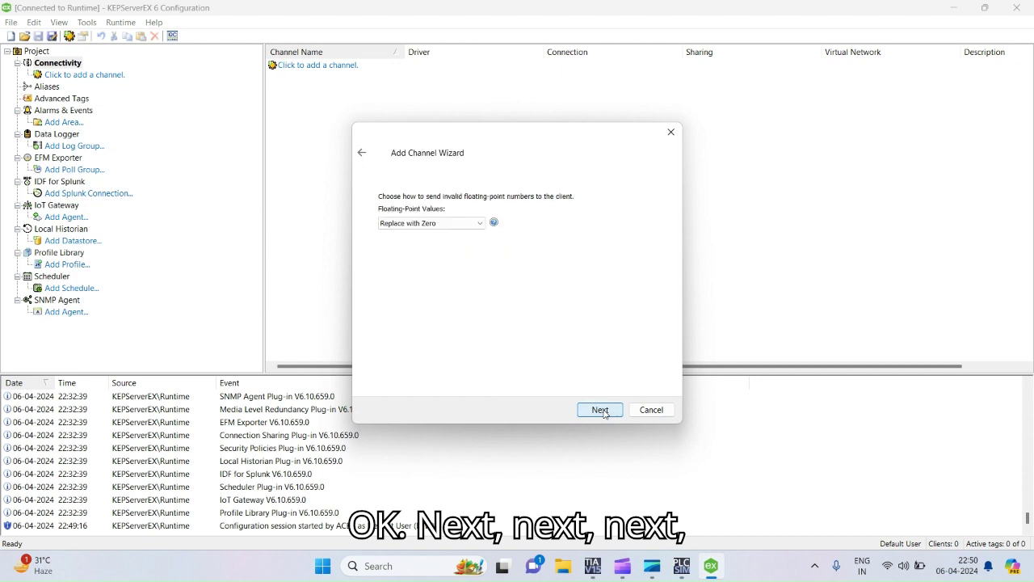
left_click(602, 411)
left_click(602, 411)
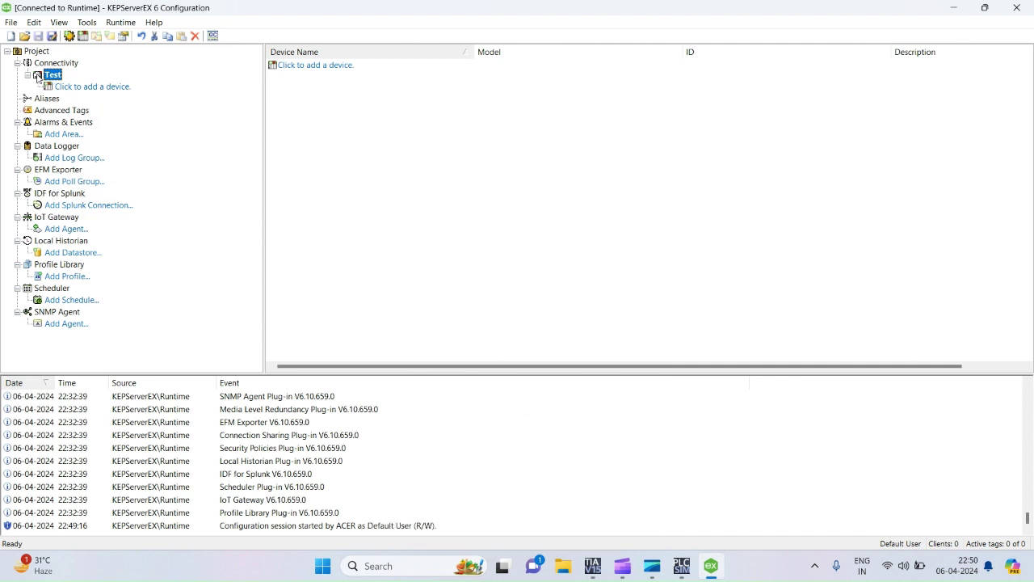
- Add a device named Motor to the Test channel
left_click(71, 87)
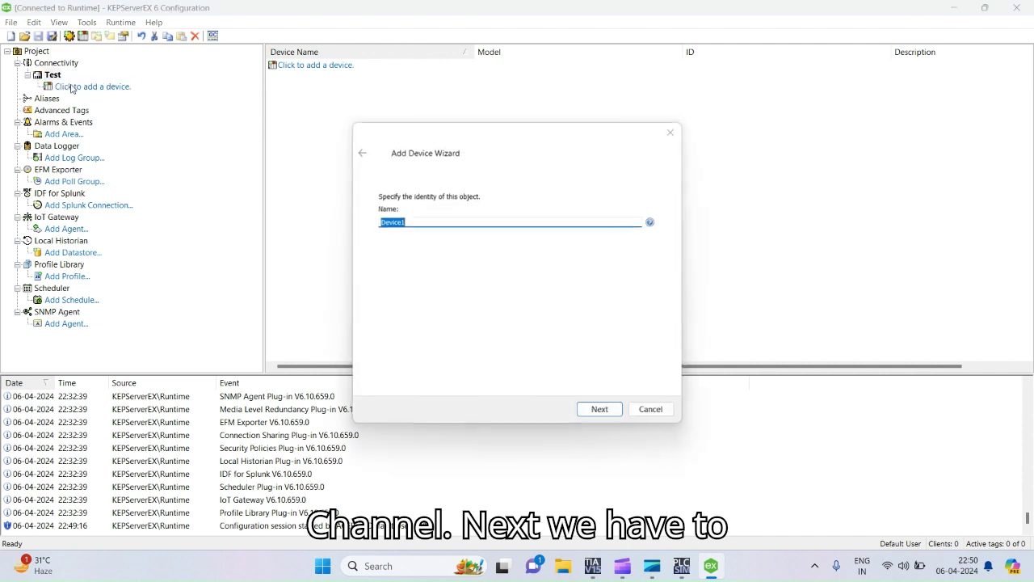
left_click(636, 224)
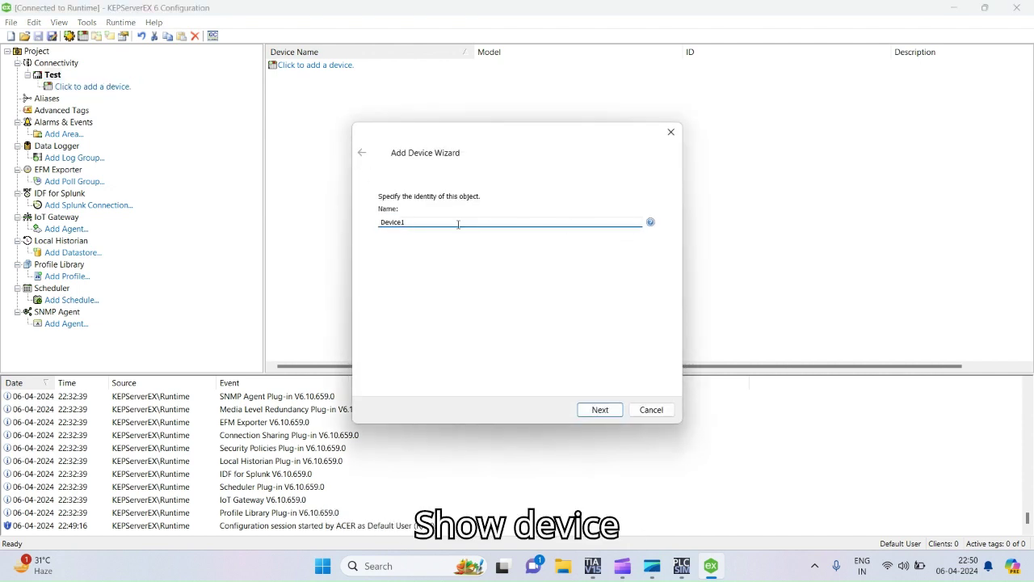
type("Motor")
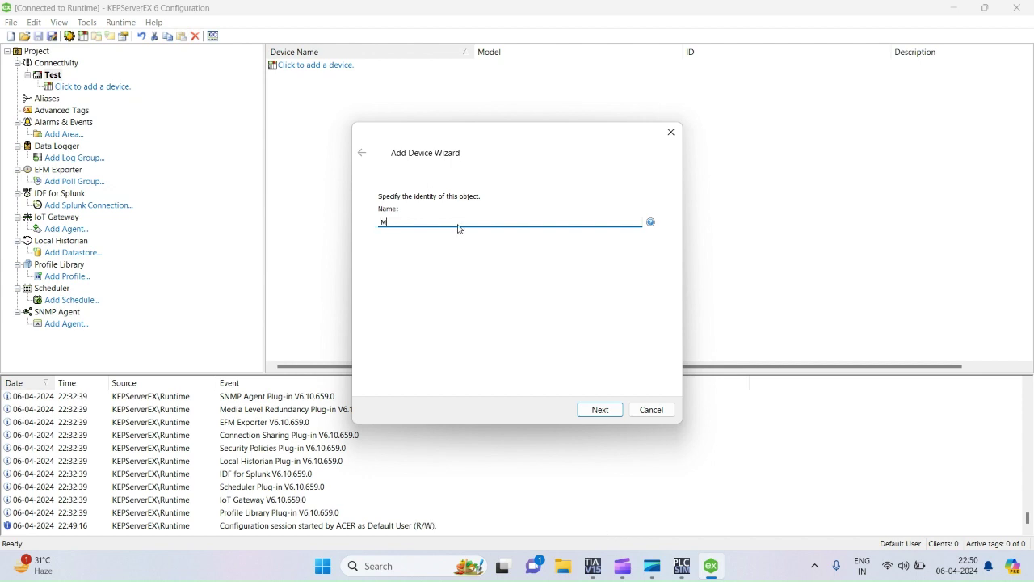
left_click(606, 409)
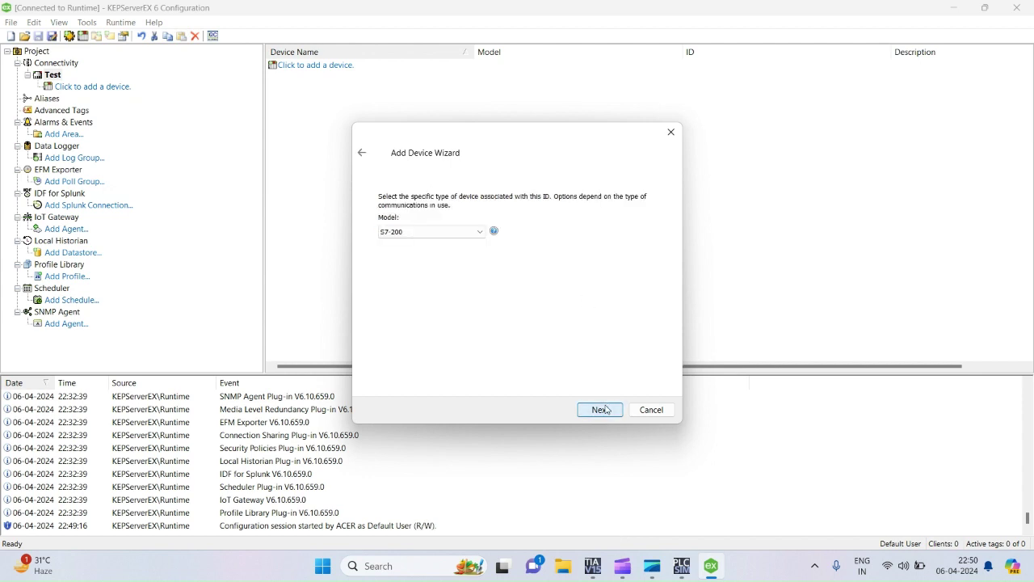
- Set the device model to S7-1200 and enter 192.168.1.2 as its ID
left_click(480, 234)
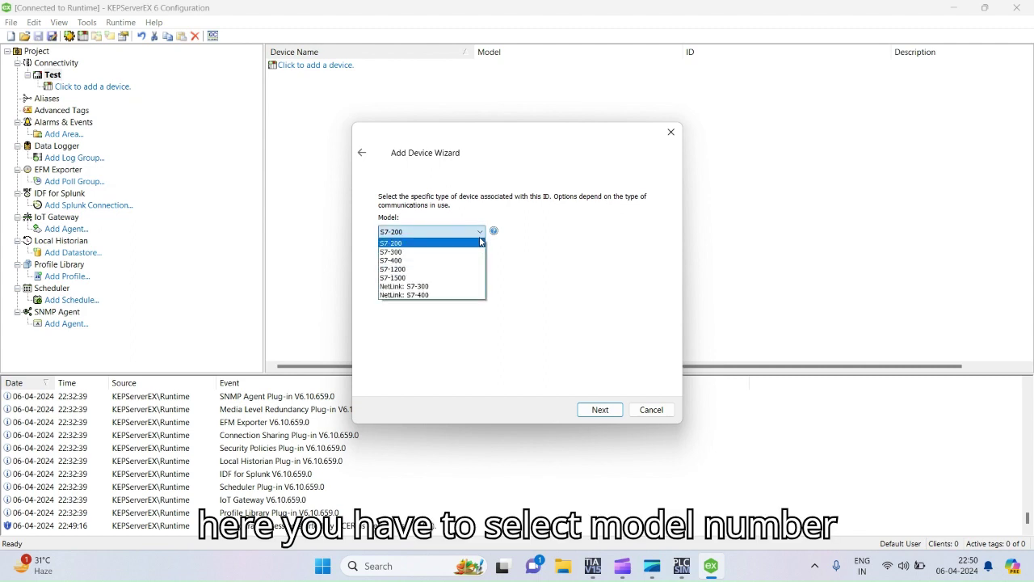
left_click(434, 272)
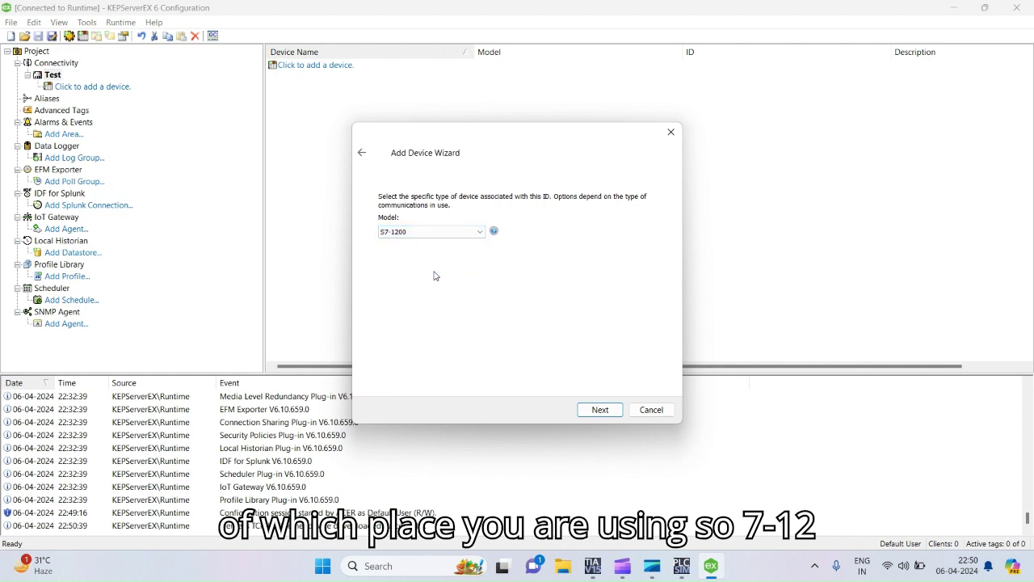
left_click(602, 409)
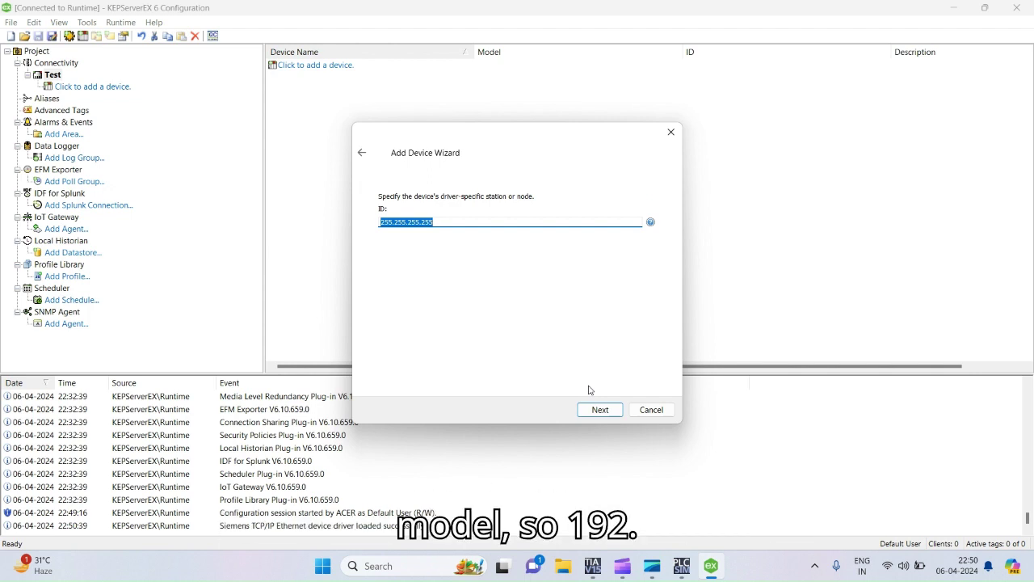
type("192.1")
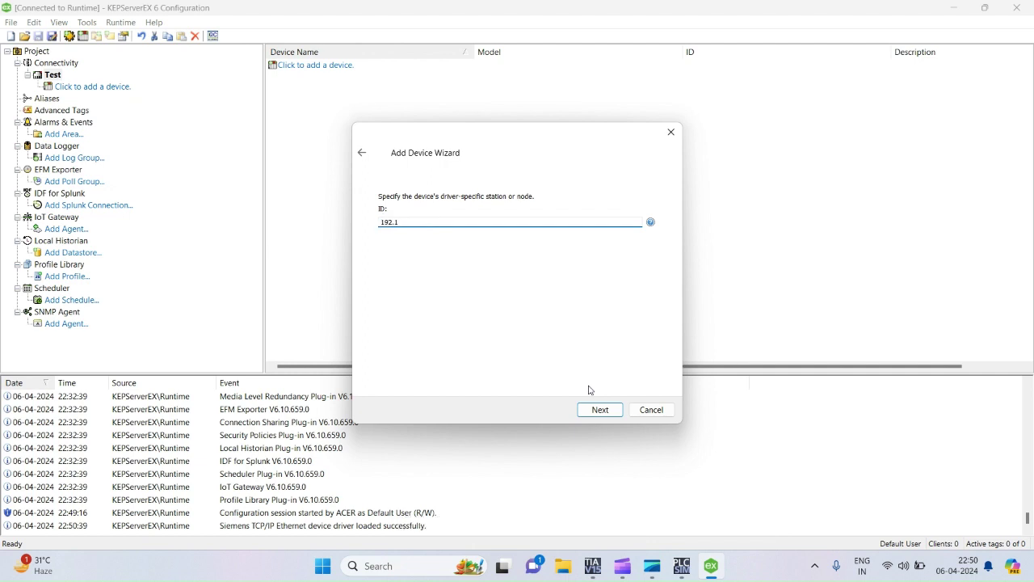
type("68.1.2")
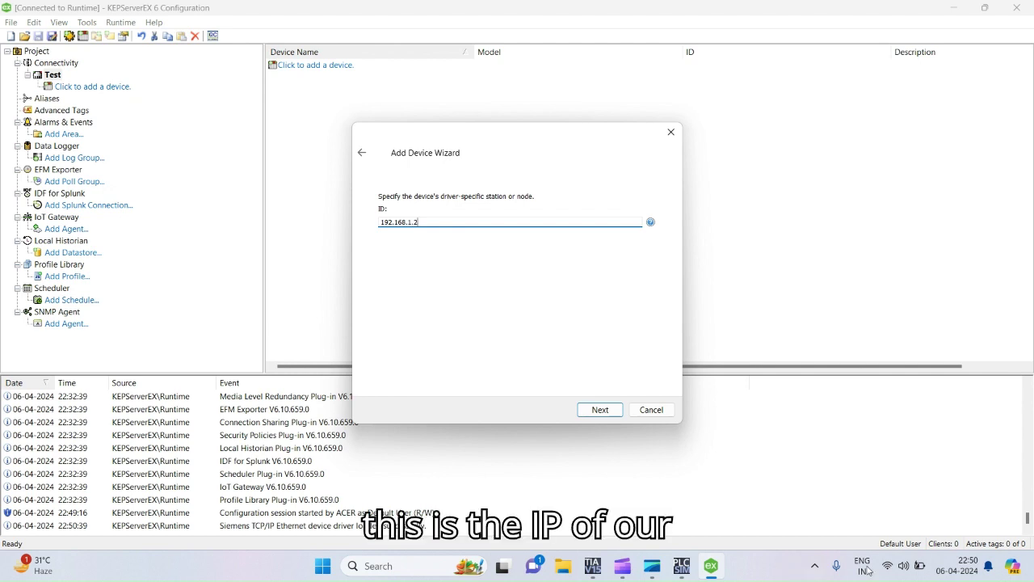
right_click(893, 568)
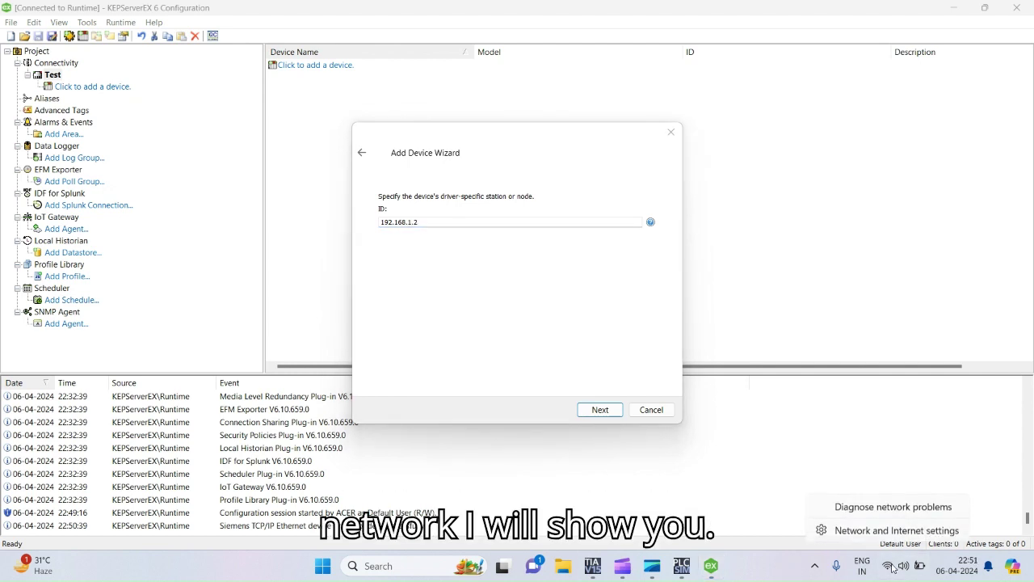
left_click(886, 530)
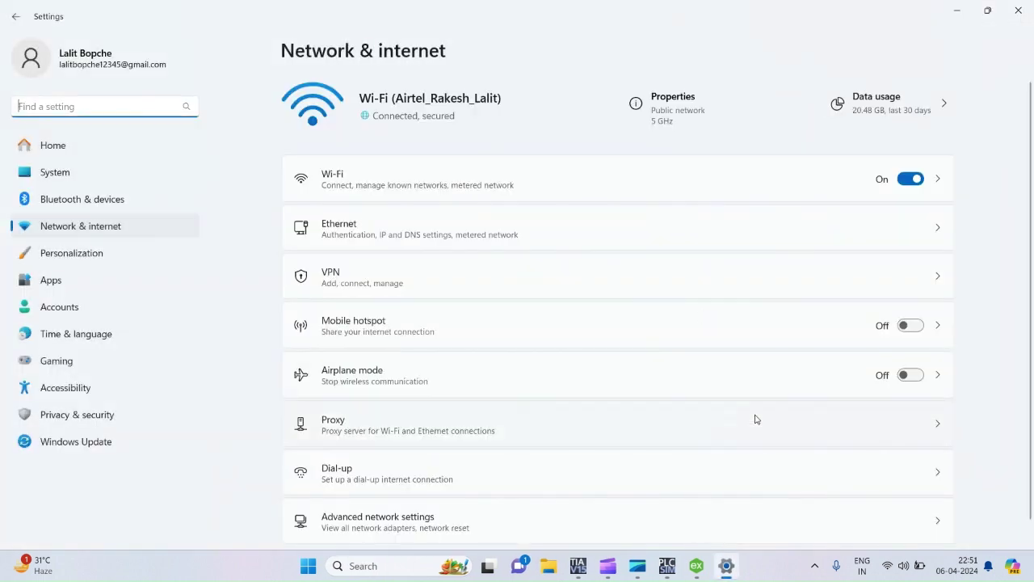
left_click(670, 106)
scroll(670, 107, "down", 3)
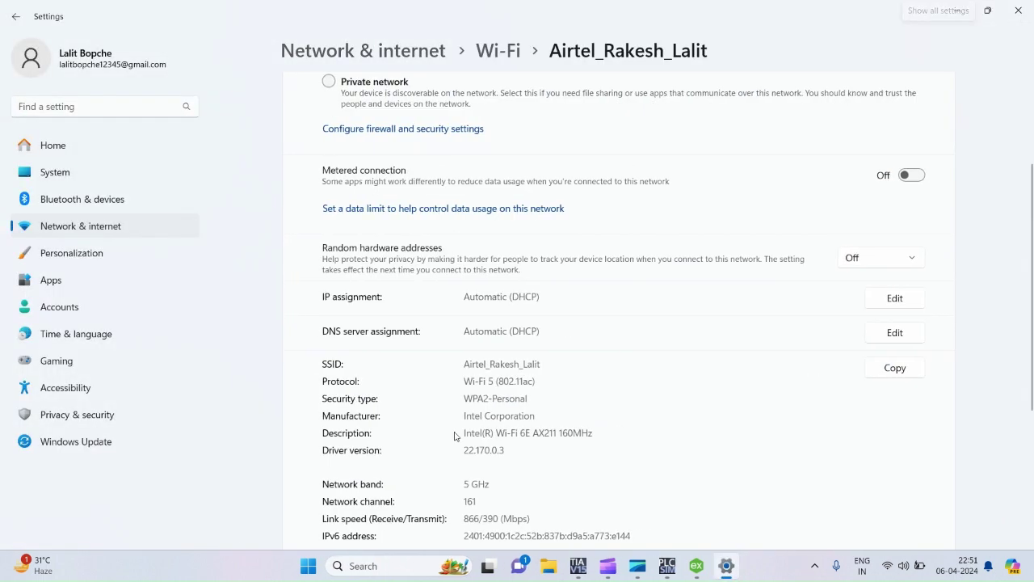
scroll(454, 436, "down", 3)
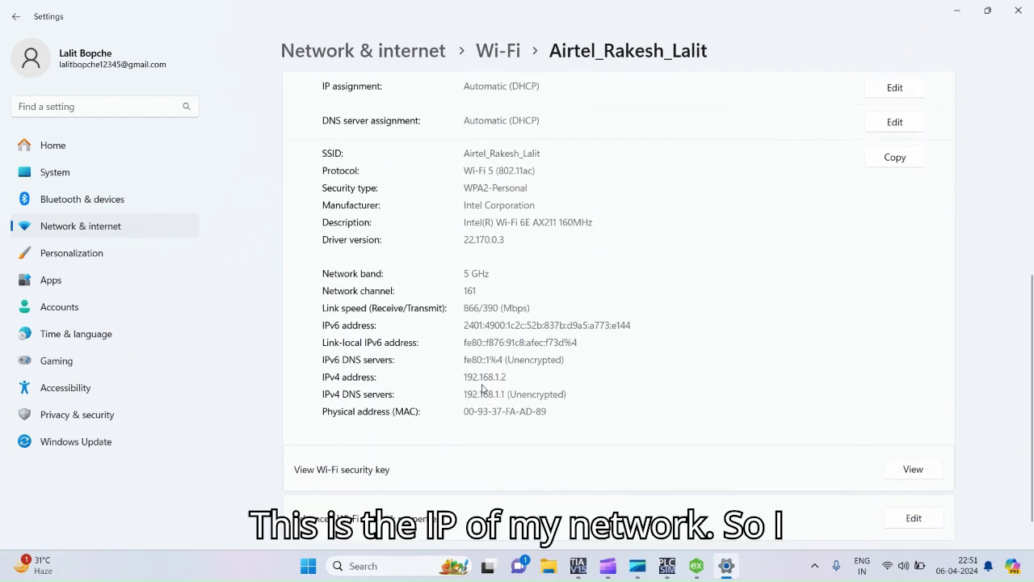
left_click_drag(465, 377, 528, 371)
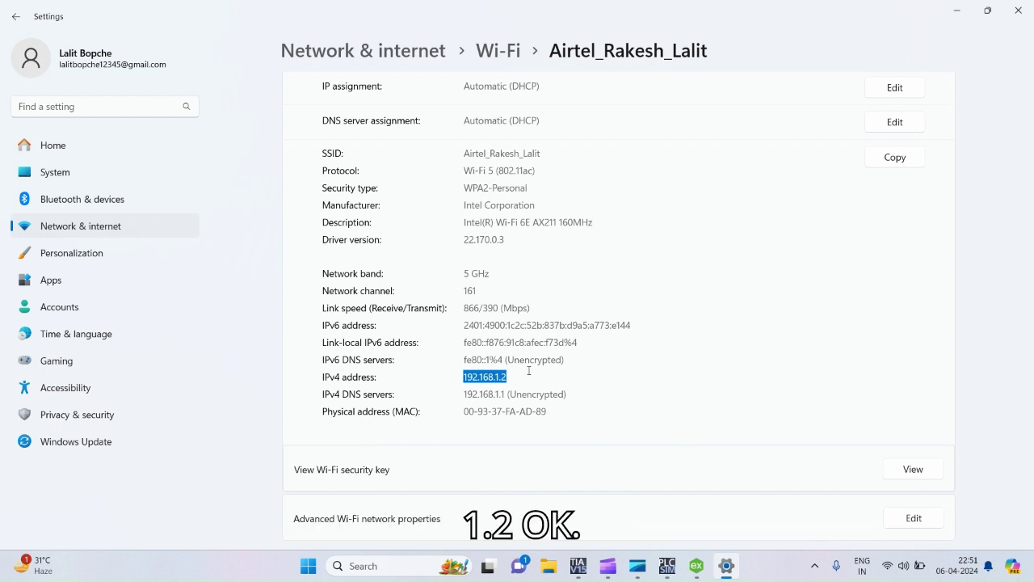
left_click(698, 567)
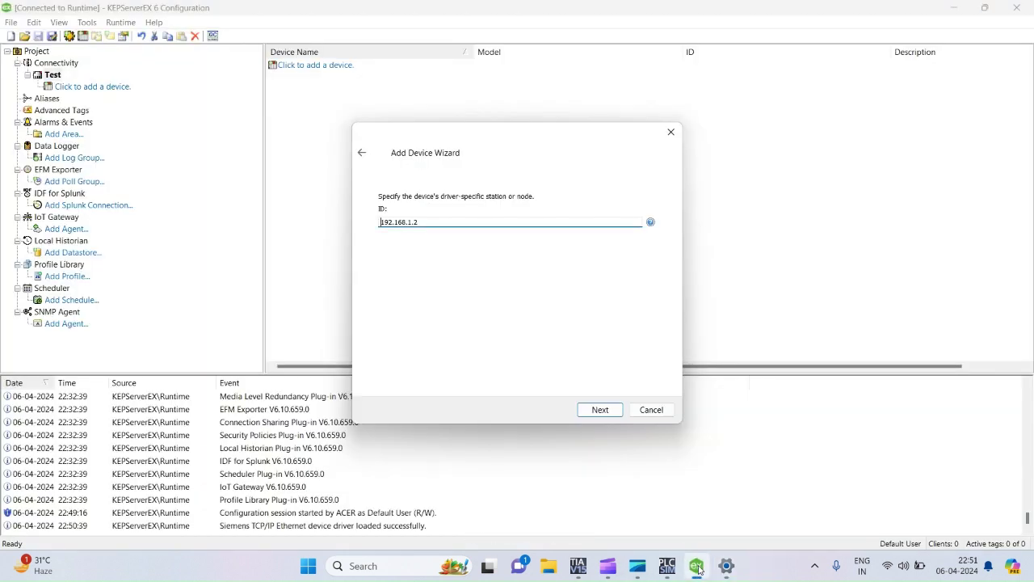
- Accept the default scan, timing, tag generation, port, PDU and link type settings, then finish adding Motor
left_click(599, 410)
left_click(598, 410)
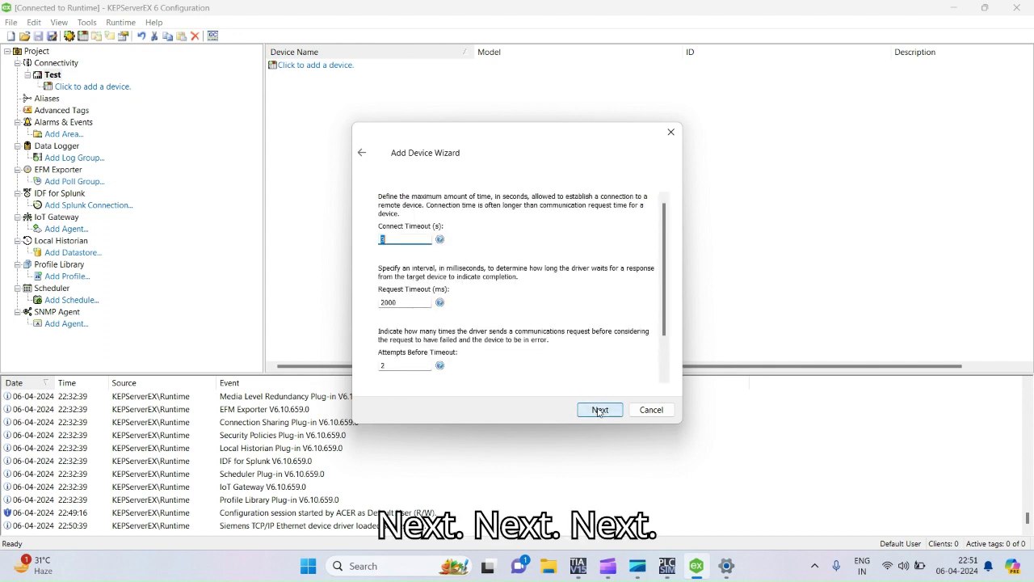
left_click(599, 410)
left_click(599, 409)
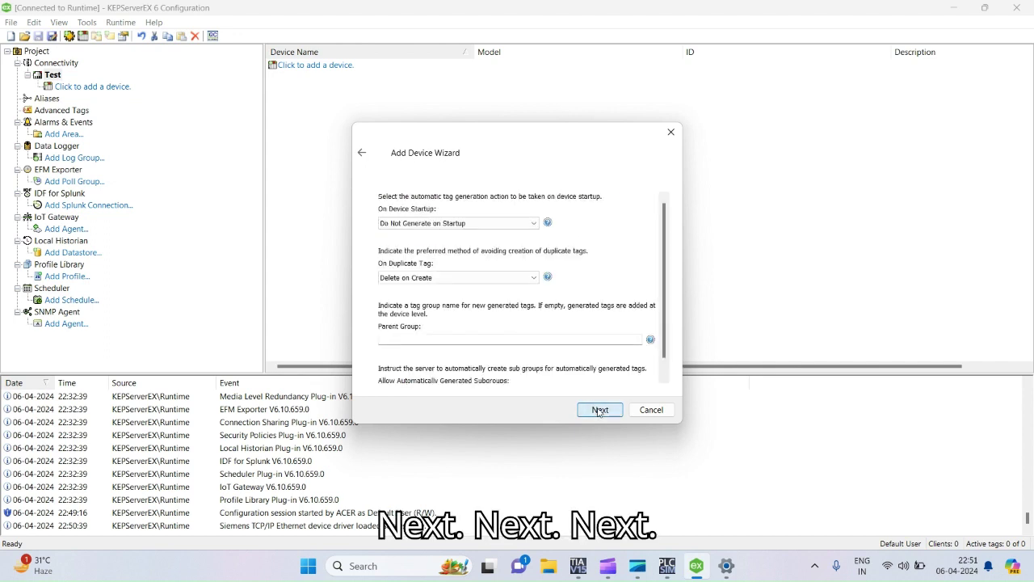
left_click(599, 410)
left_click(598, 409)
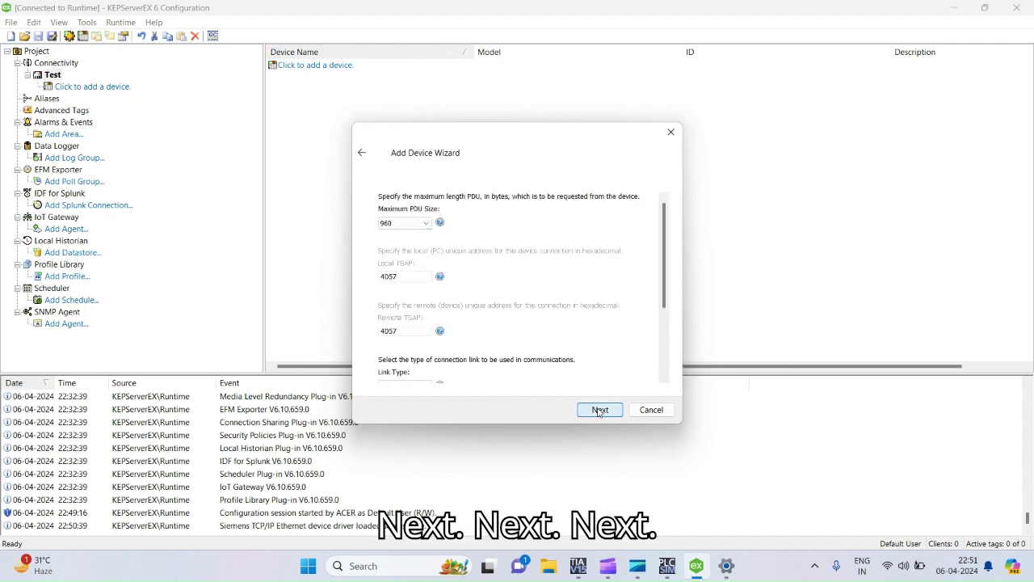
left_click(599, 410)
left_click(599, 410)
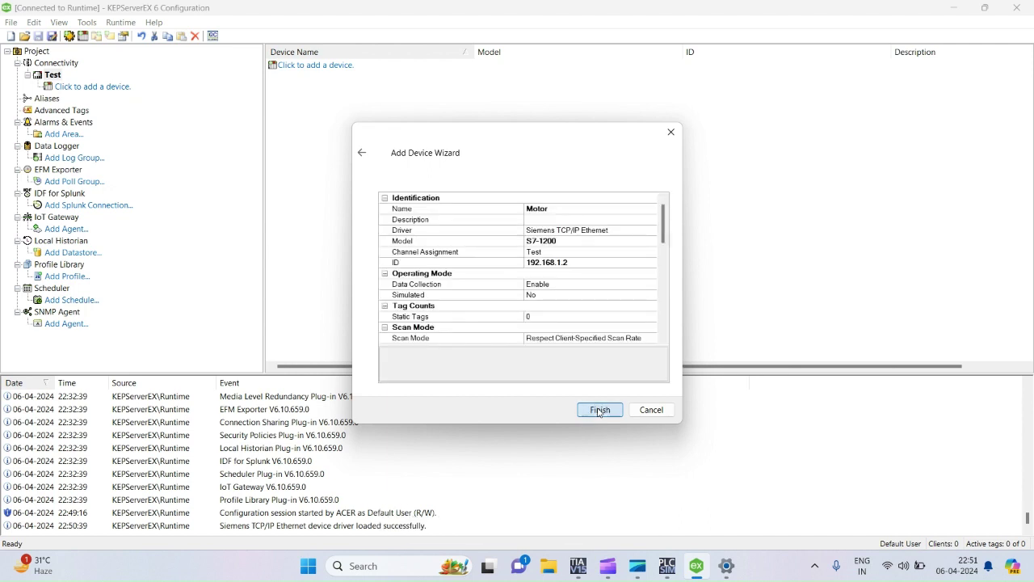
left_click(599, 409)
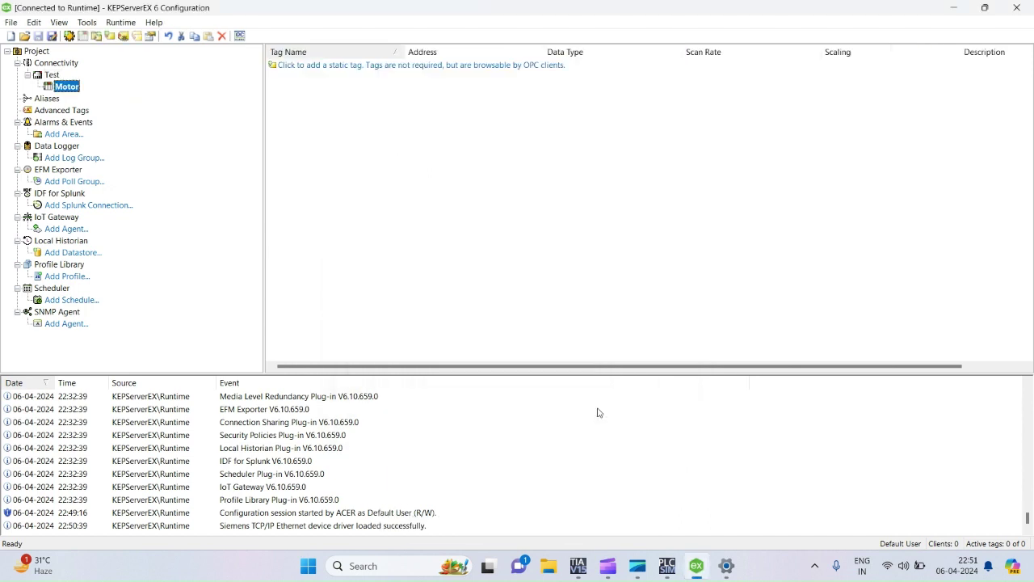
- Create a new tag group under the Motor device named DATA
right_click(65, 91)
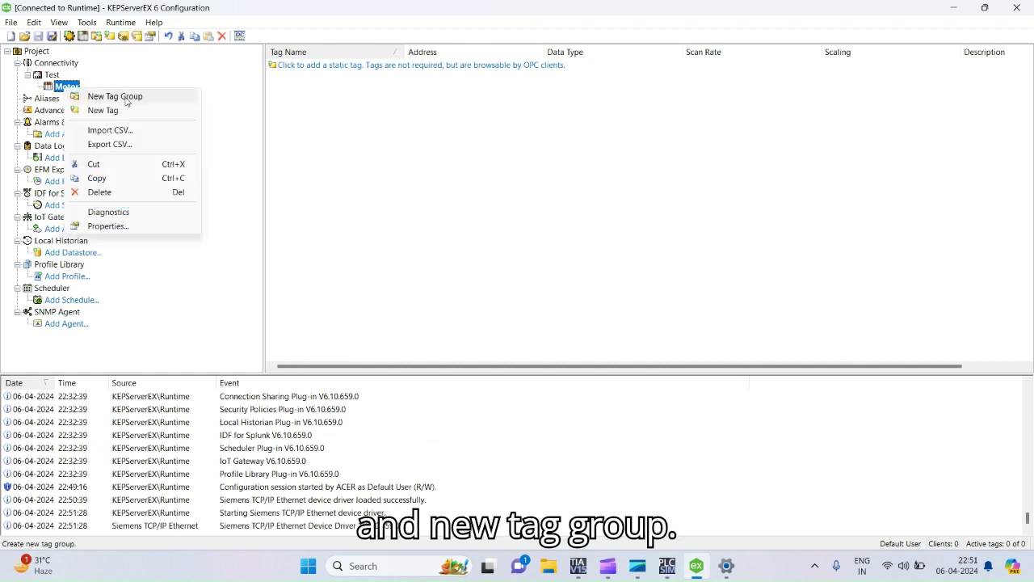
left_click(121, 98)
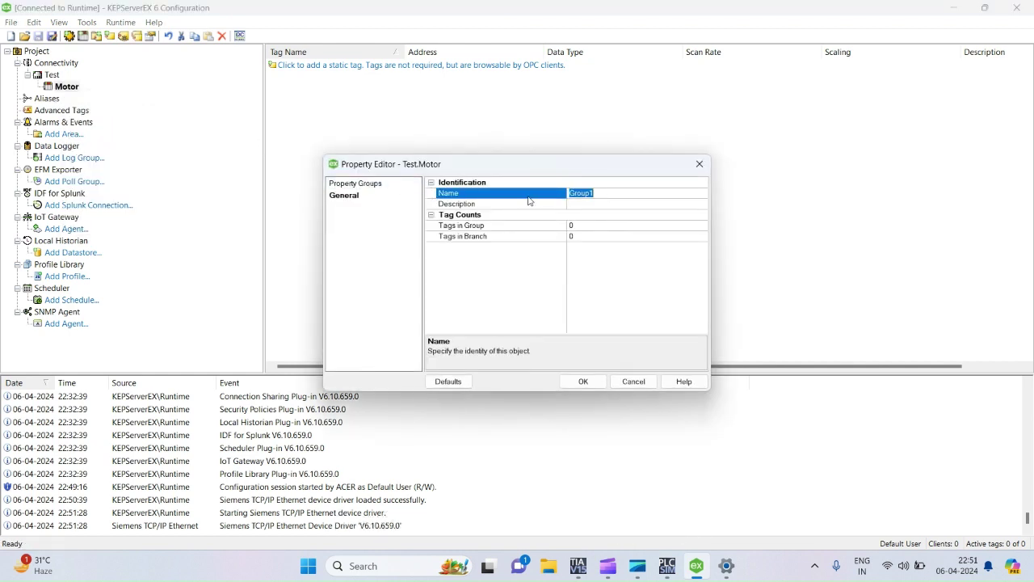
type("DAta")
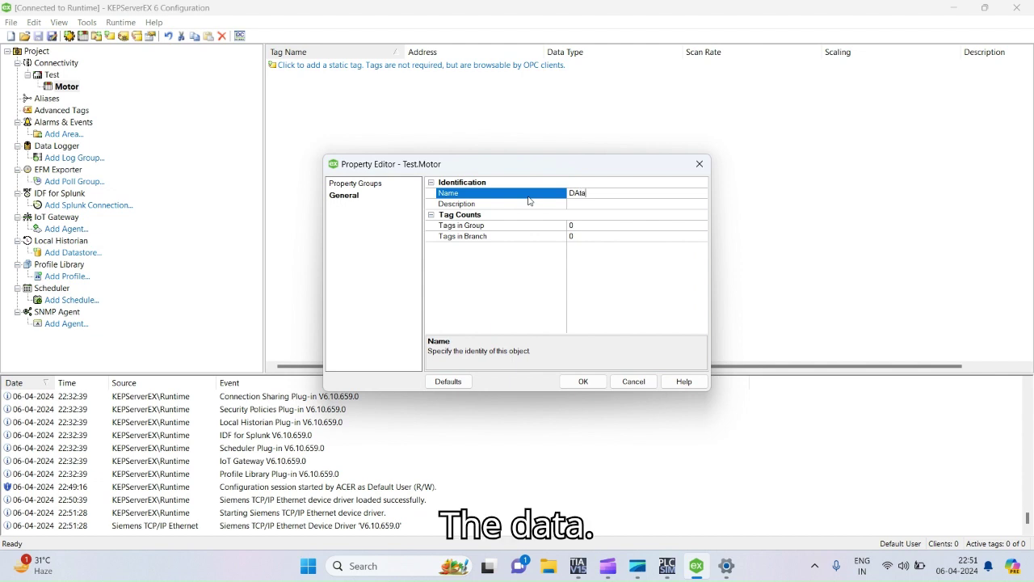
key("BackSpace")
key("BackSpace")
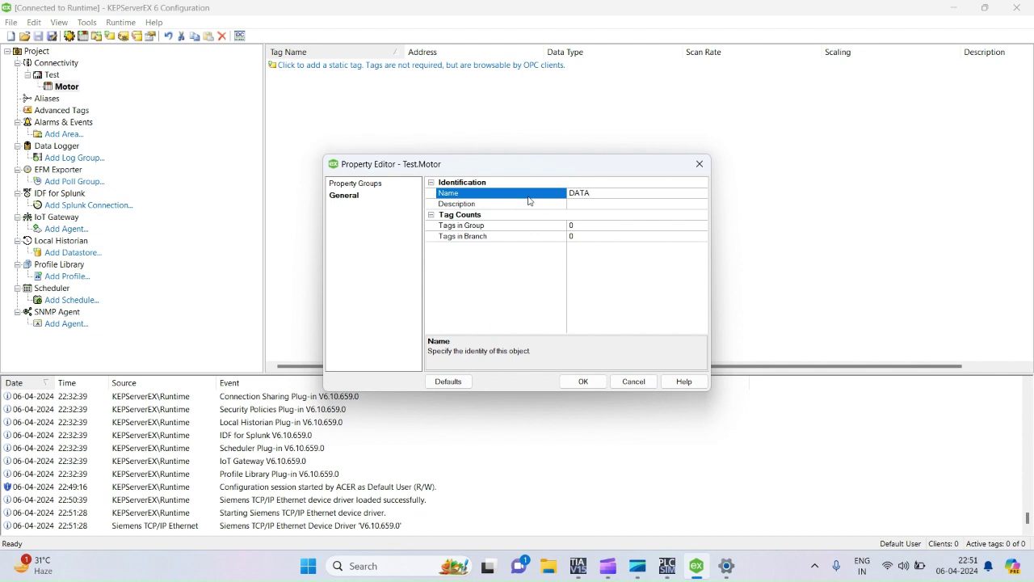
left_click(582, 383)
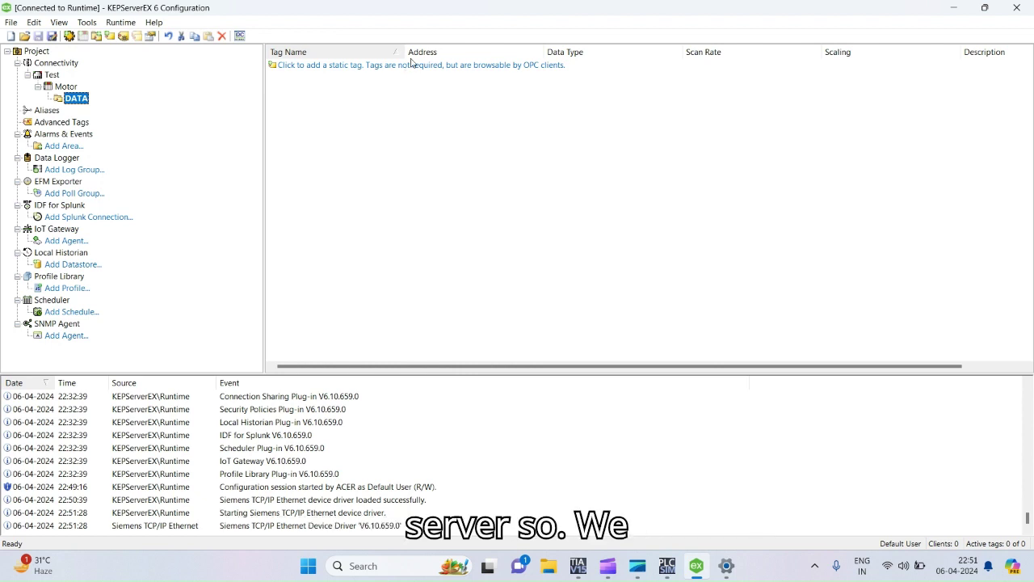
- Confirm Start %M0.0, stop %M0.1 and motor %Q0.0 in OB1 Network 1, then return to KEPServerEX
left_click(578, 567)
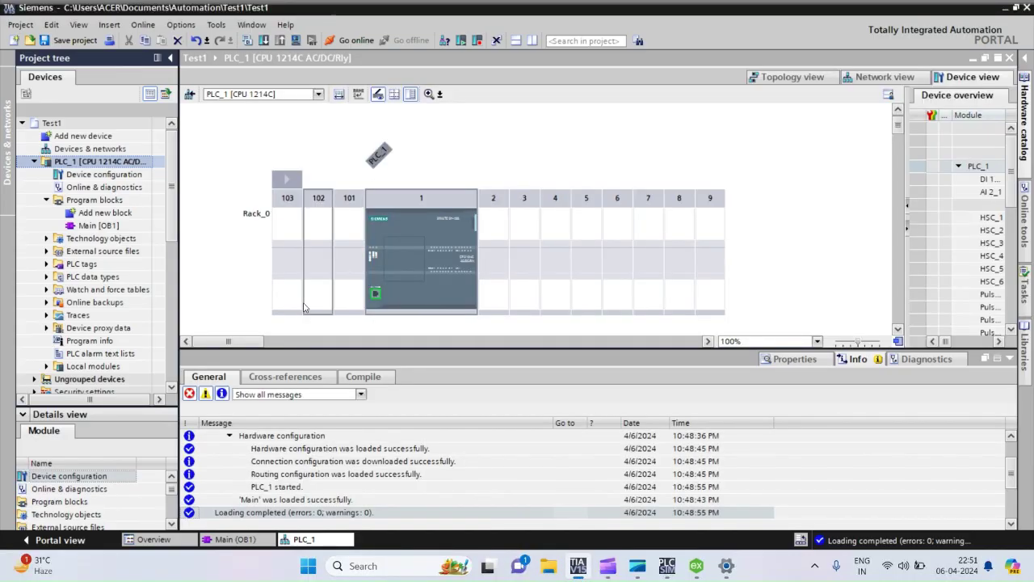
double_click(98, 226)
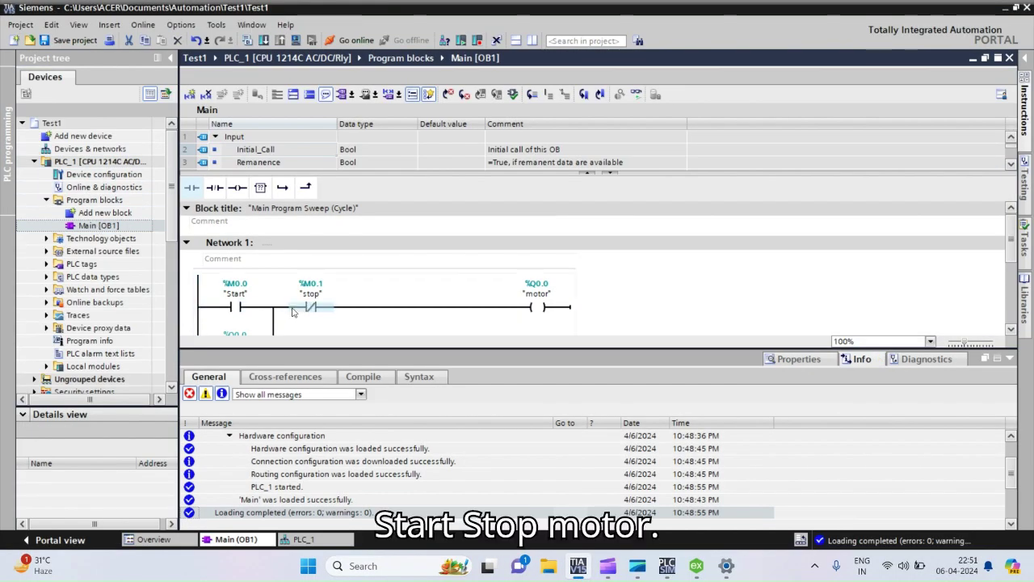
scroll(318, 324, "down", 1)
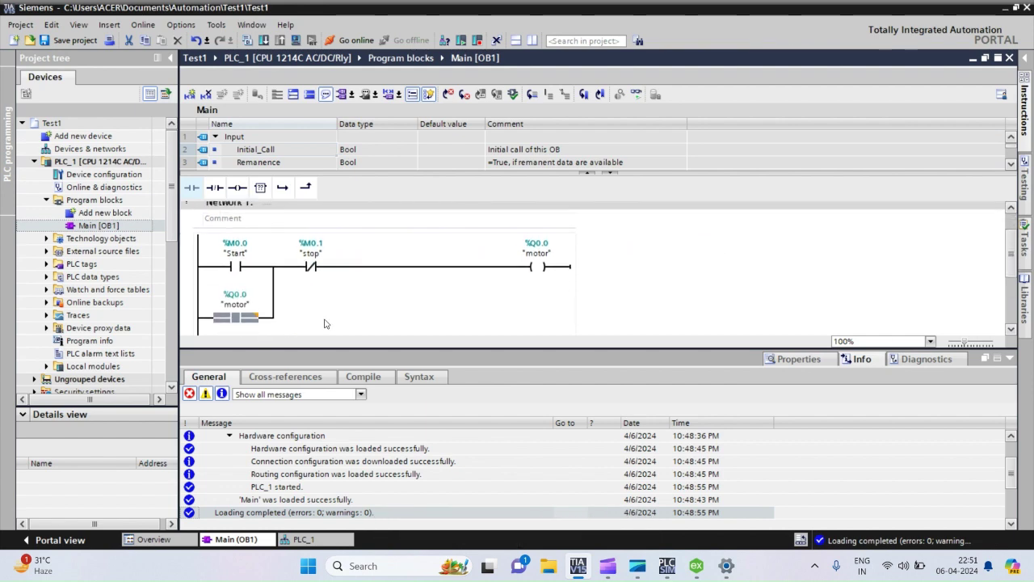
left_click(697, 565)
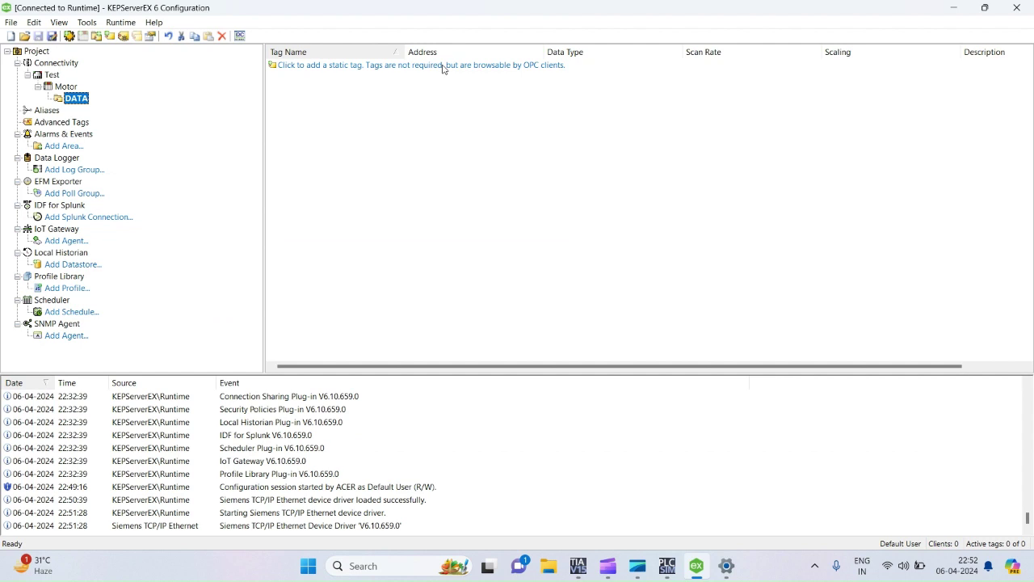
- Create a new tag named start at address m0.0 in the DATA group
right_click(442, 69)
left_click(466, 75)
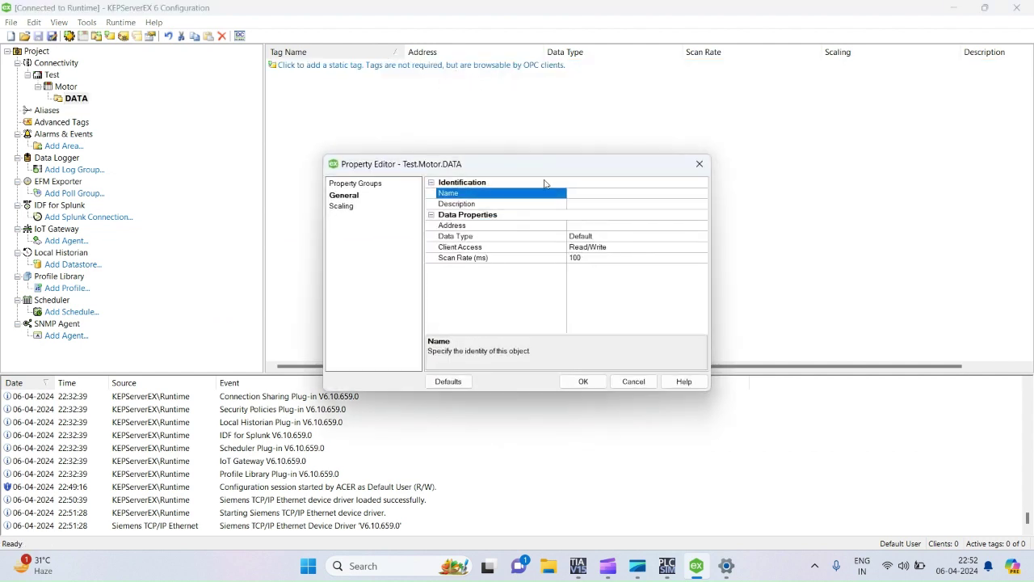
type("startta")
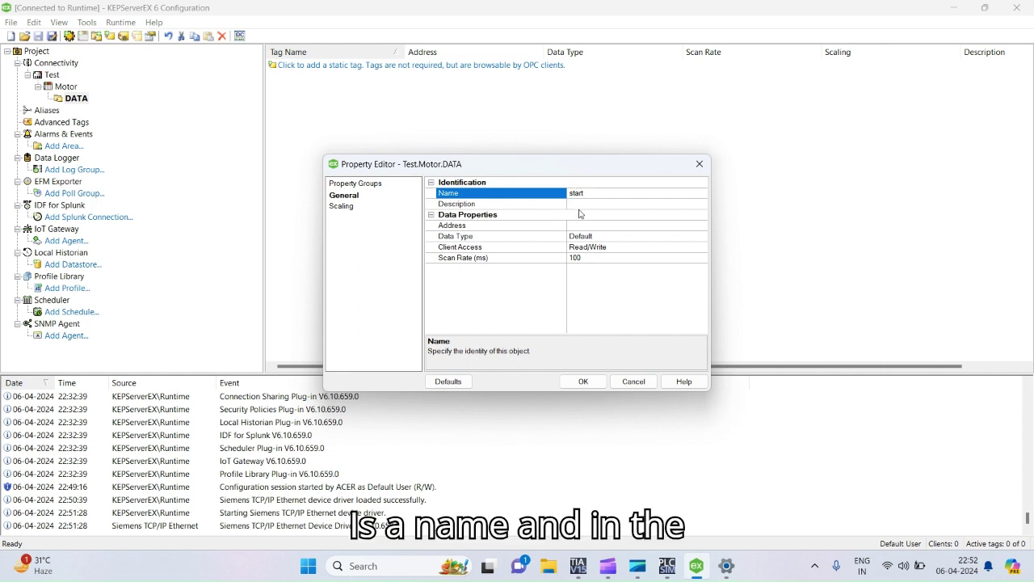
left_click(578, 226)
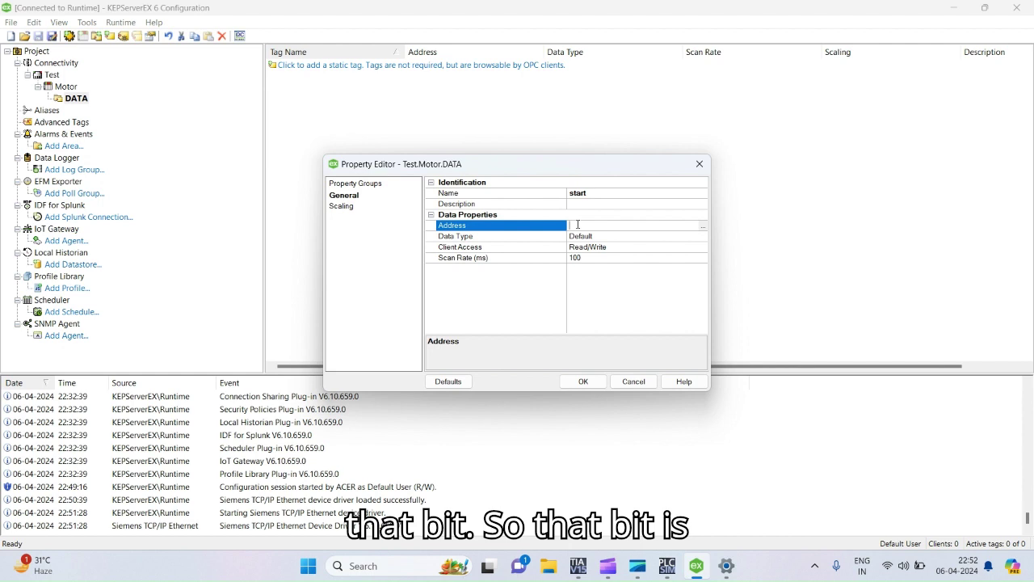
type("m")
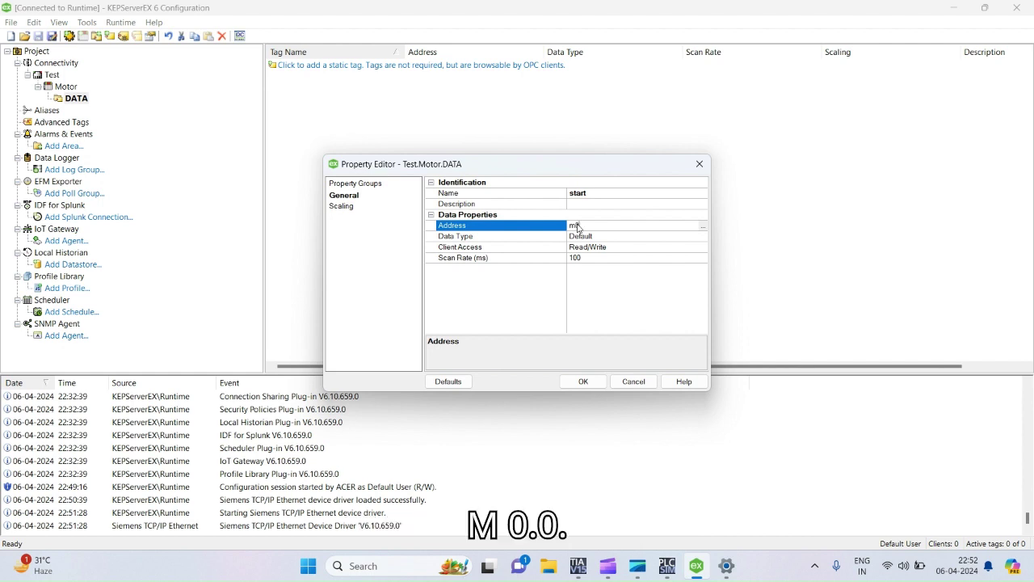
type("0.0")
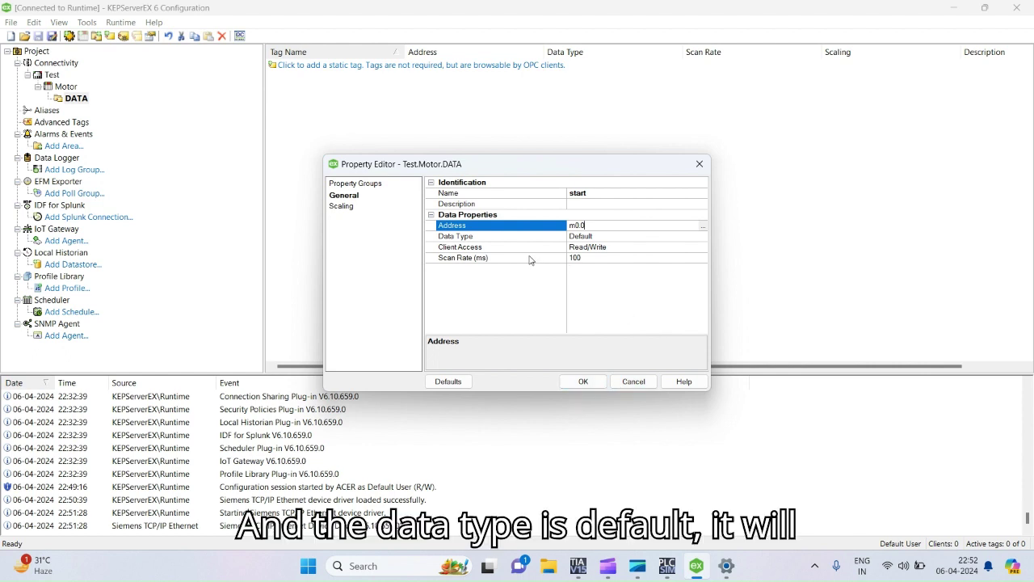
- Keep the Default data type and Read/Write client access, and save the start tag
left_click(703, 236)
scroll(702, 240, "down", 3)
left_click(703, 236)
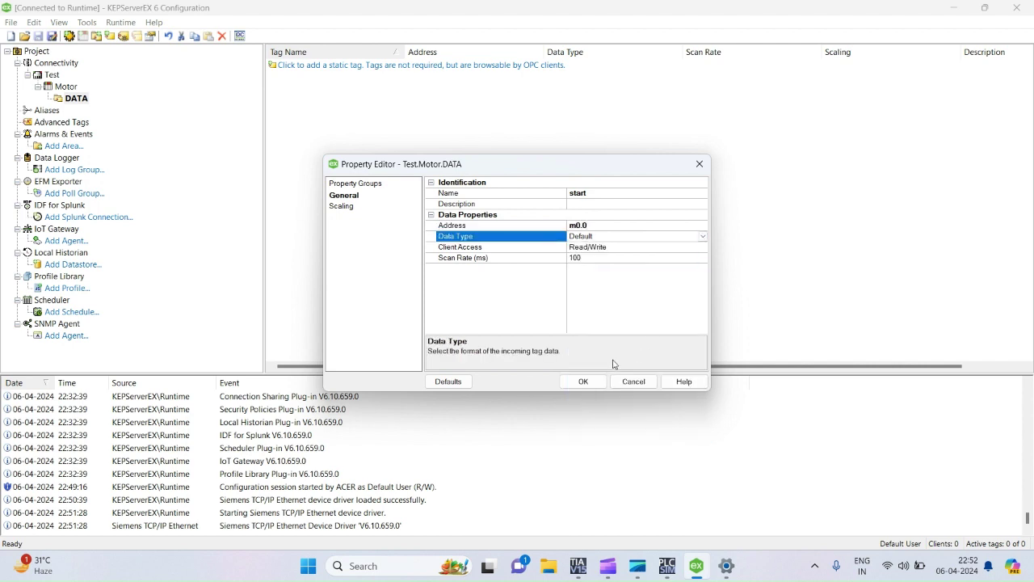
left_click(704, 253)
left_click(704, 251)
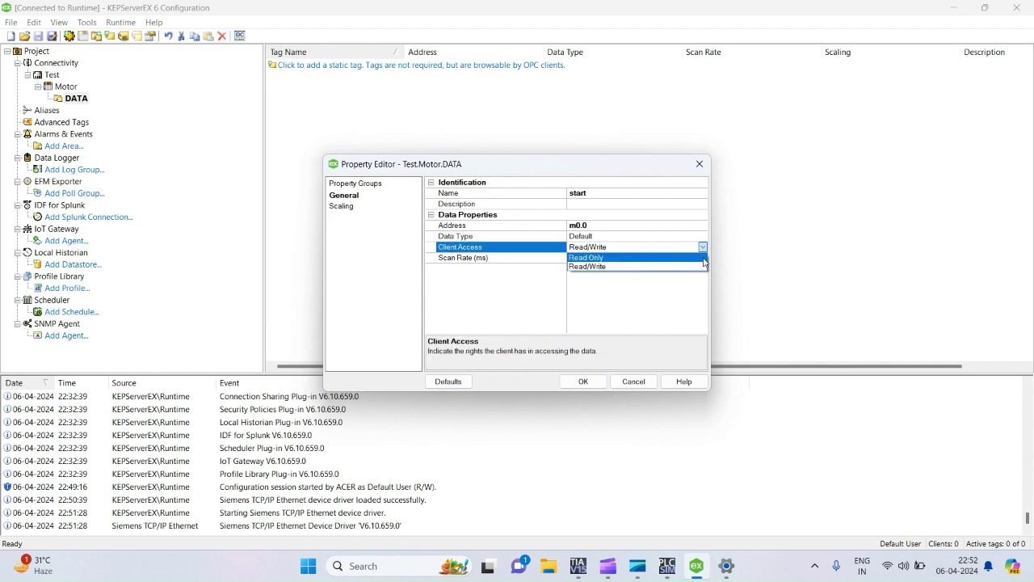
left_click(674, 309)
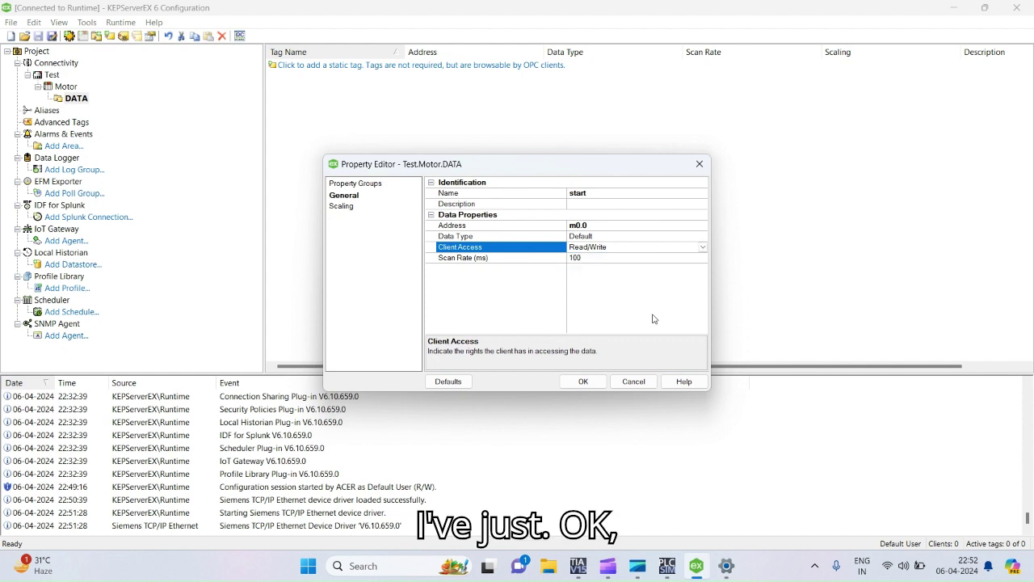
left_click(583, 381)
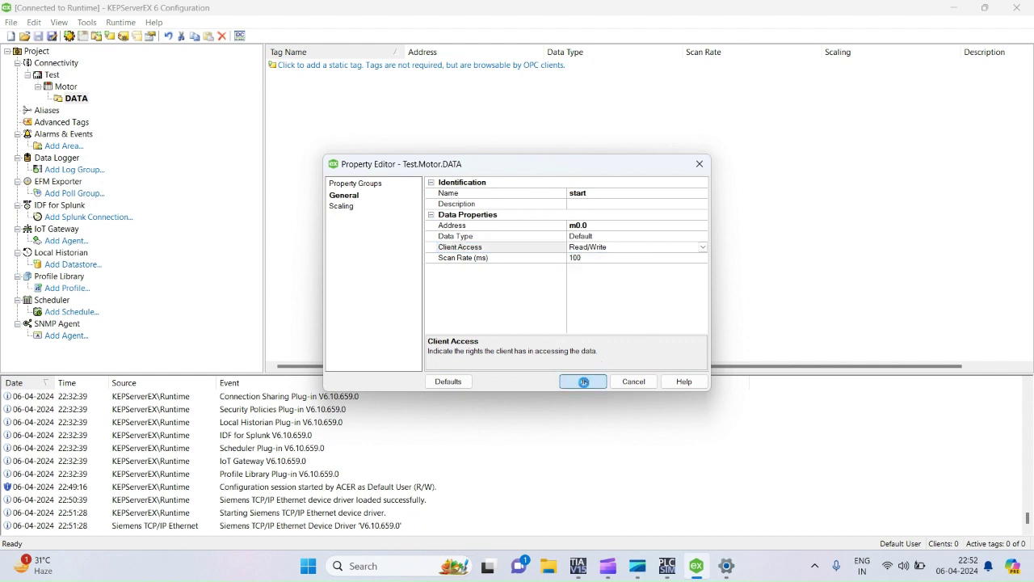
right_click(460, 154)
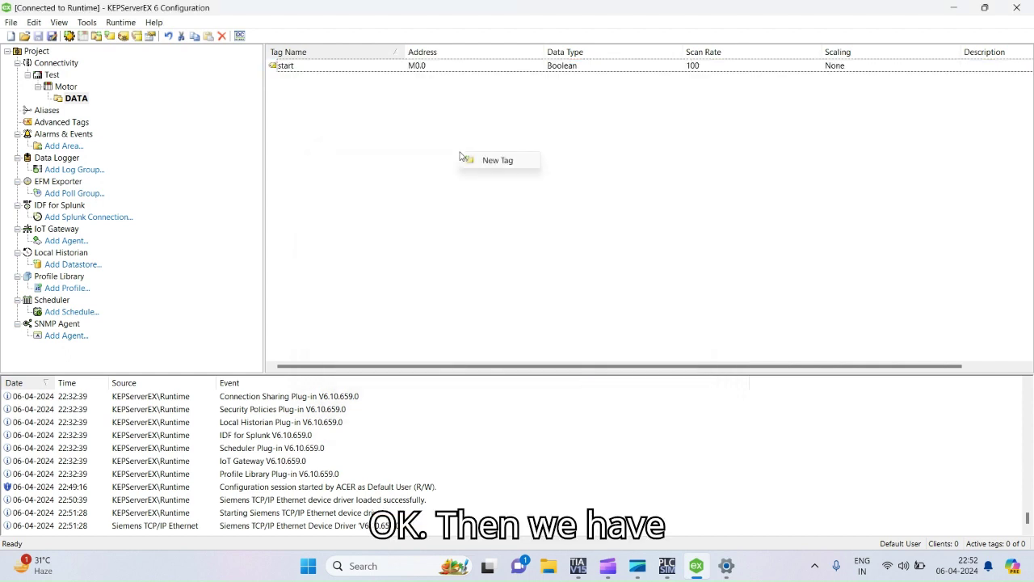
- Add a tag named stop at address m0.1 to the DATA group
left_click(493, 162)
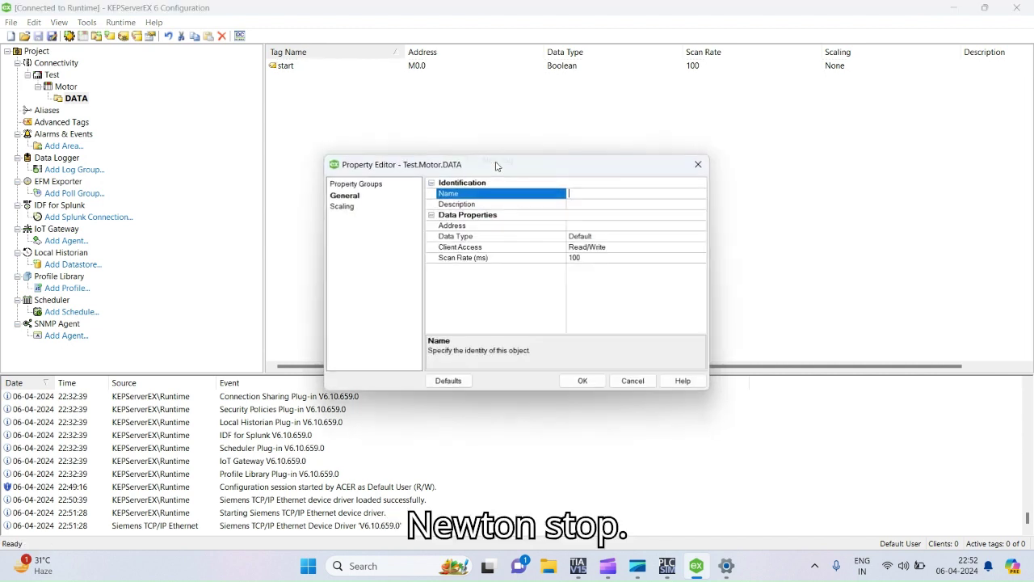
type("stop")
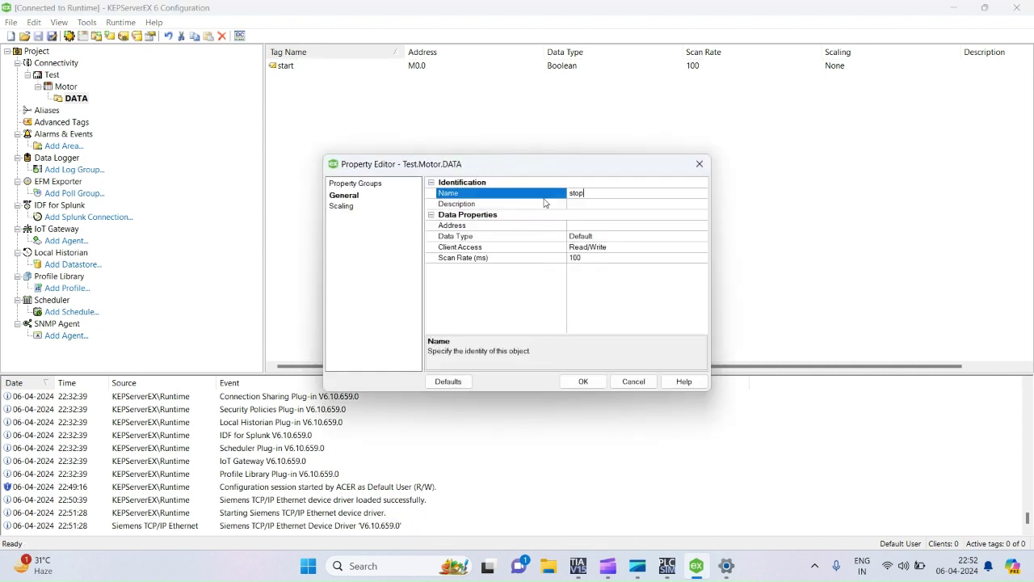
left_click(588, 227)
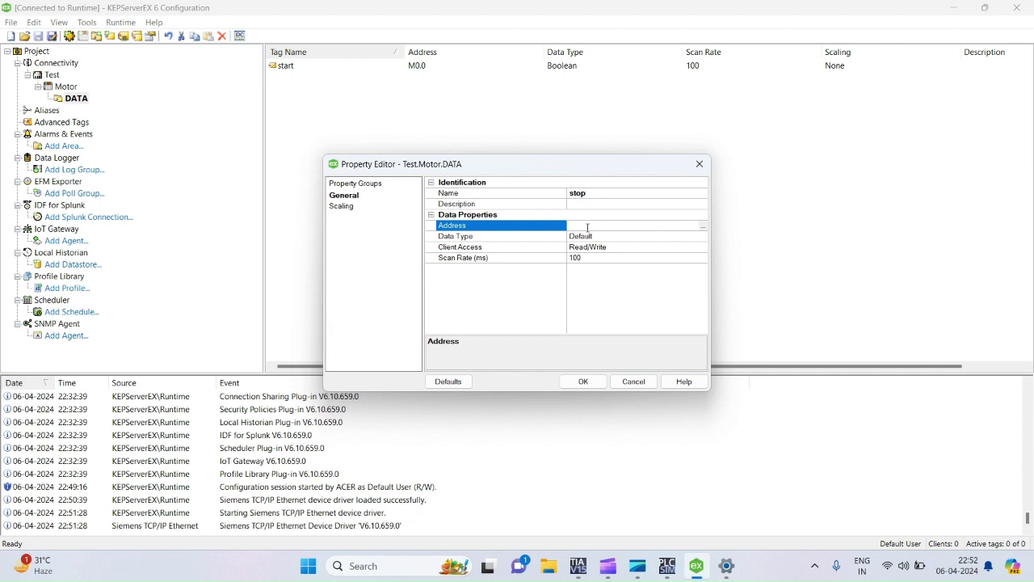
type("m0")
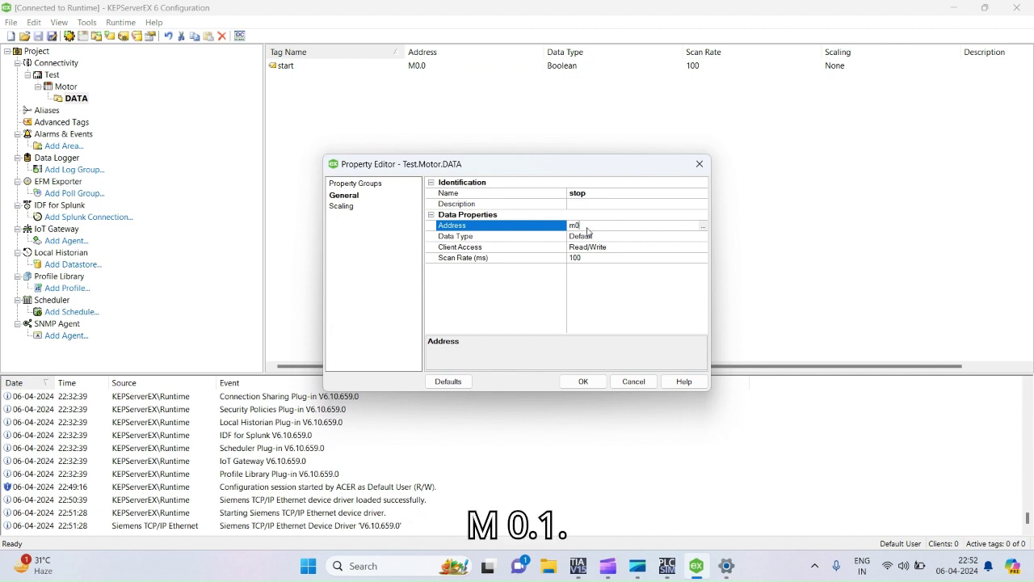
type(".1")
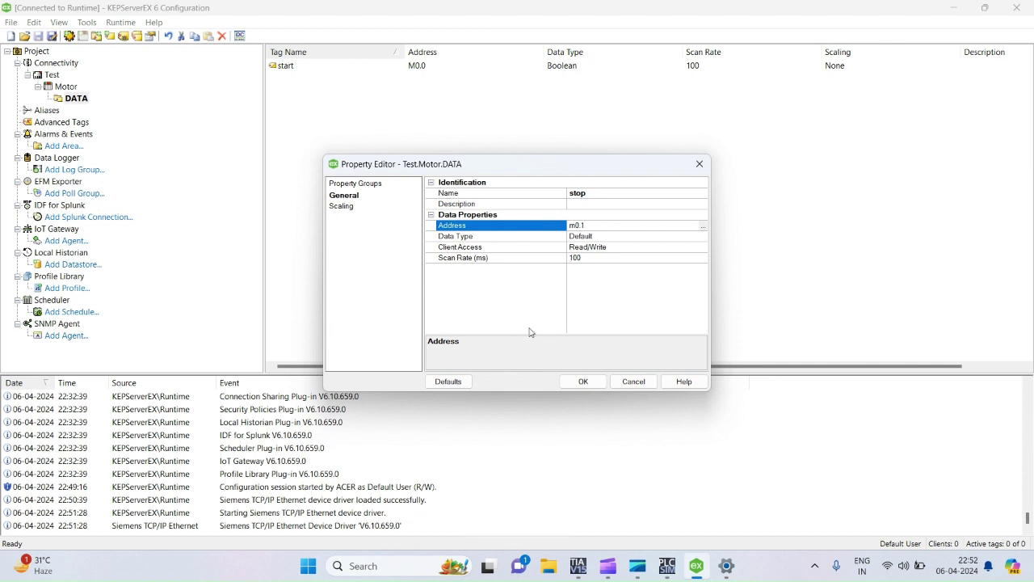
left_click(584, 381)
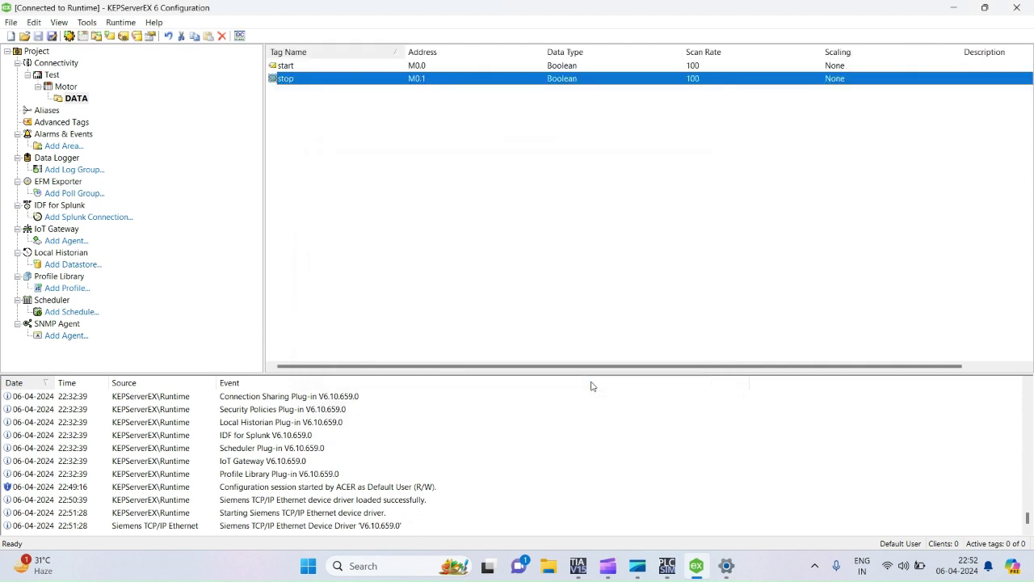
- Add a tag named motor at address q0.0 to the DATA group
right_click(546, 167)
left_click(577, 176)
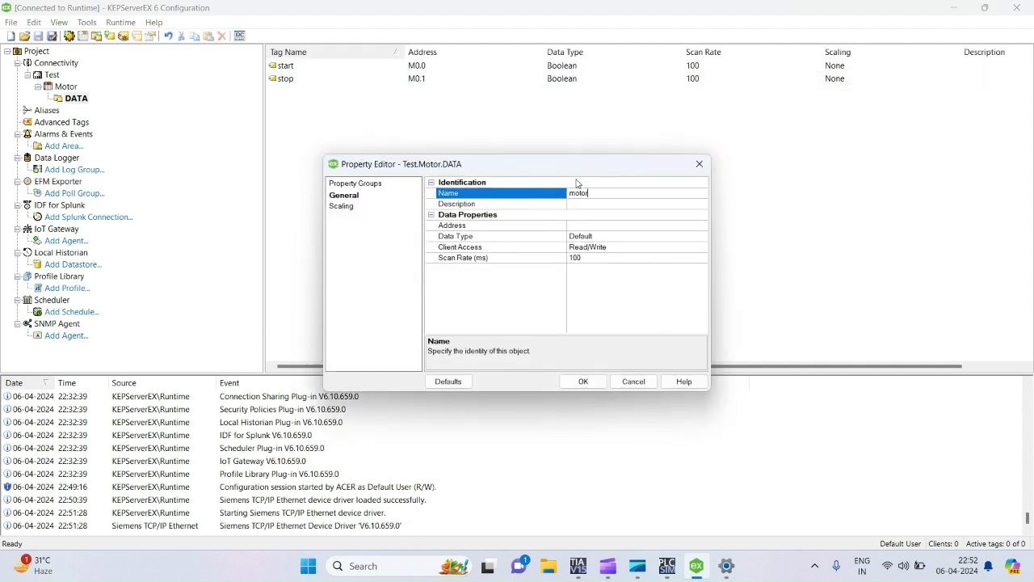
left_click(581, 227)
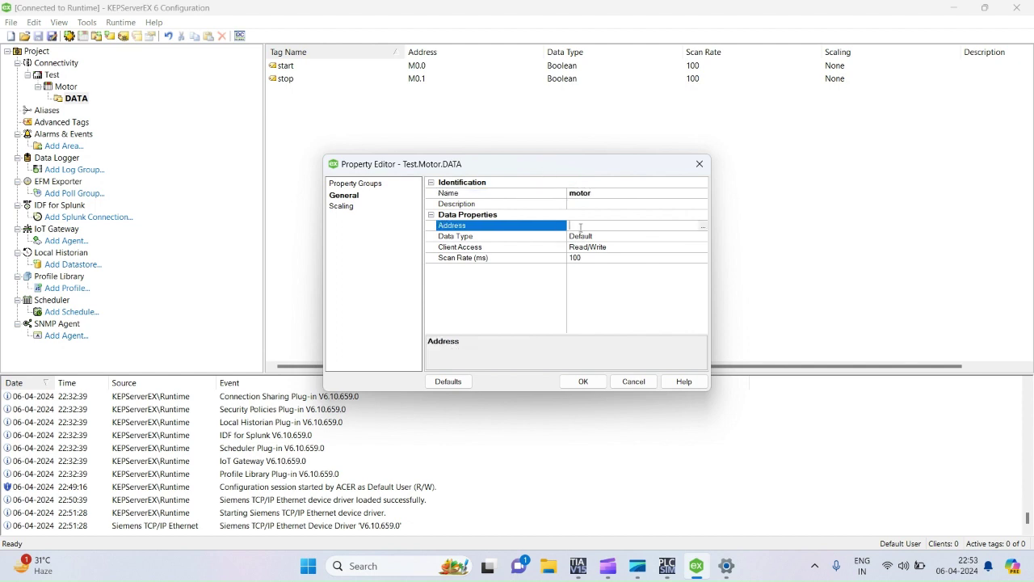
type("q0")
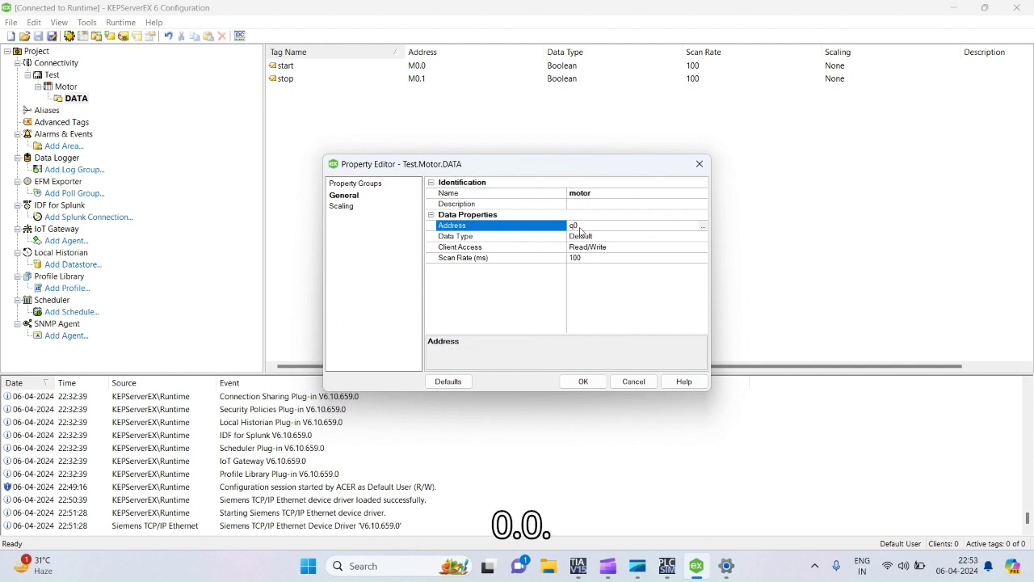
type(".0")
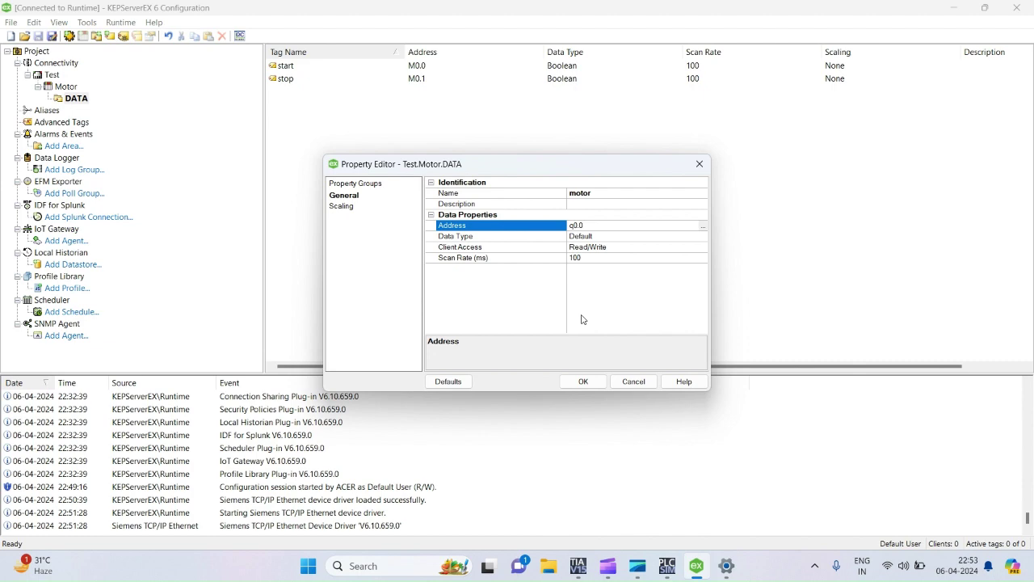
left_click(582, 381)
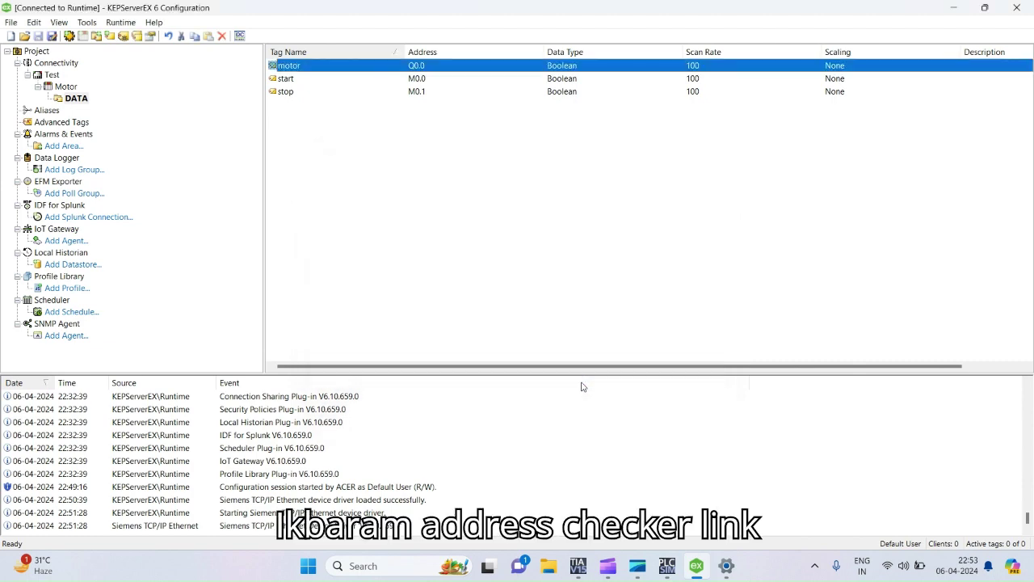
- Check the OB1 ladder addresses in TIA Portal, then return to KEPServerEX
left_click(578, 566)
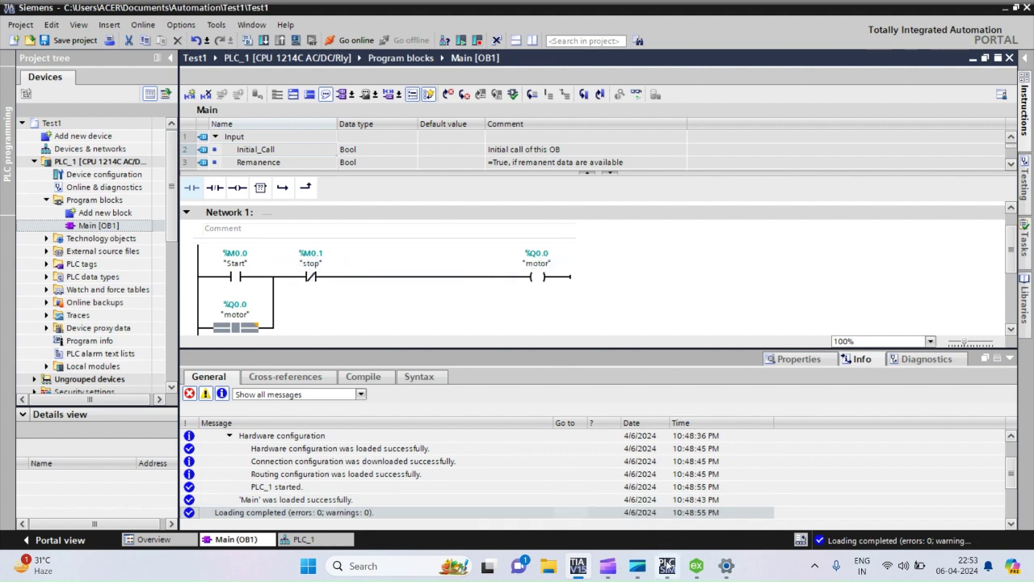
left_click(696, 566)
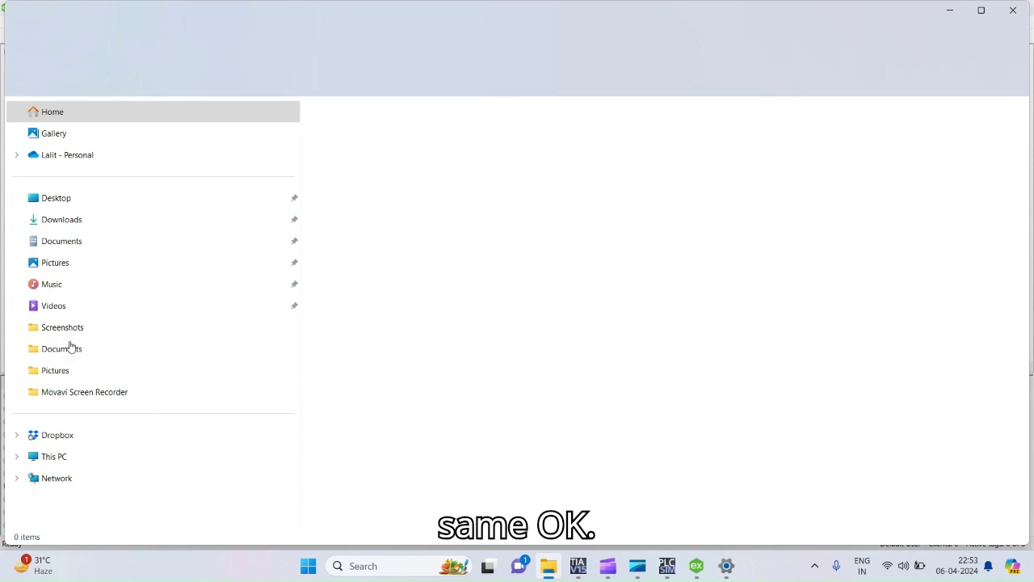
- Browse Downloads > Nettoplcsim-S7o-v-1-2-5-0 > bin and run NetToPLCsim as administrator
left_click(68, 230)
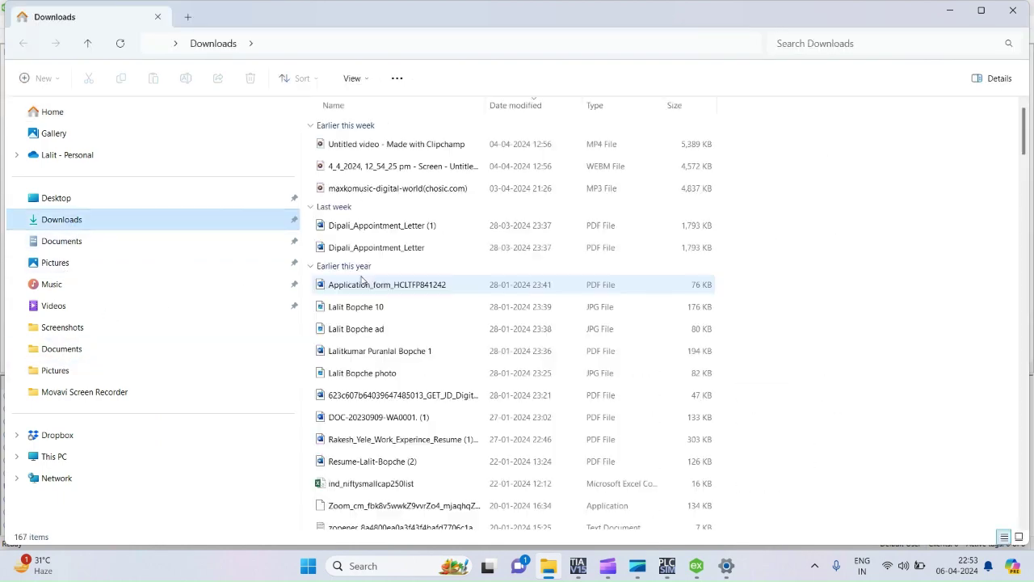
scroll(391, 315, "down", 6)
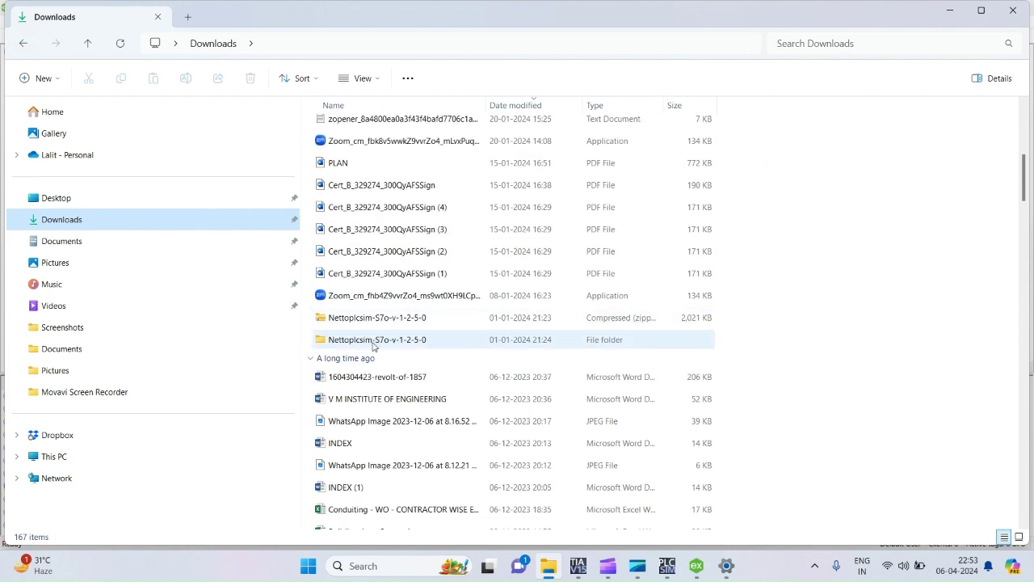
double_click(376, 339)
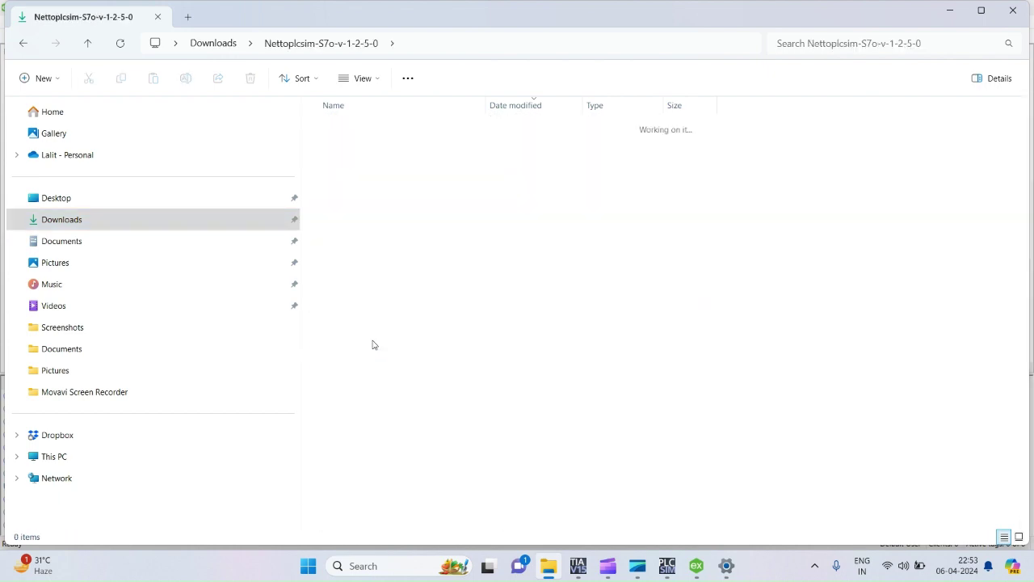
double_click(406, 143)
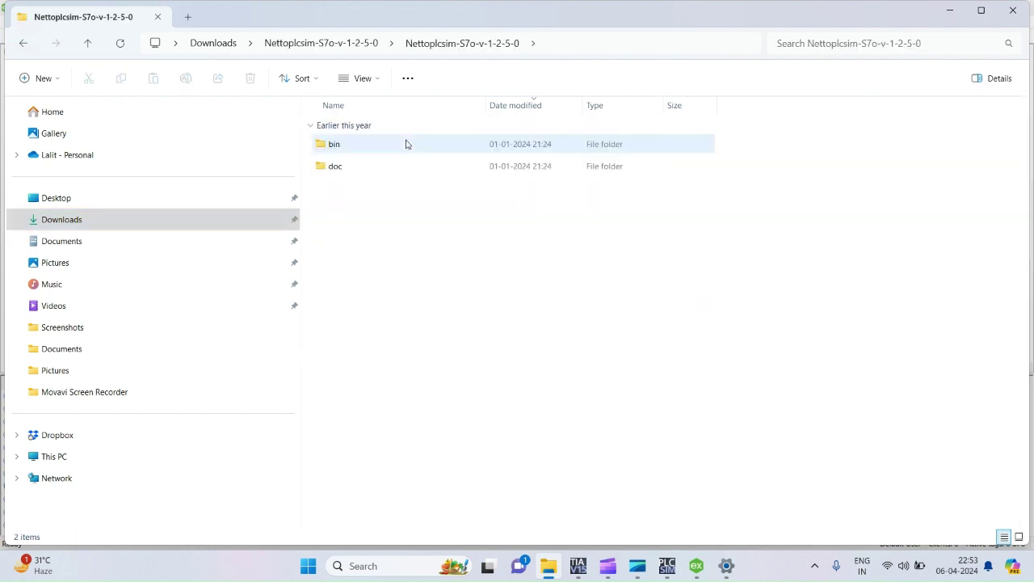
double_click(407, 144)
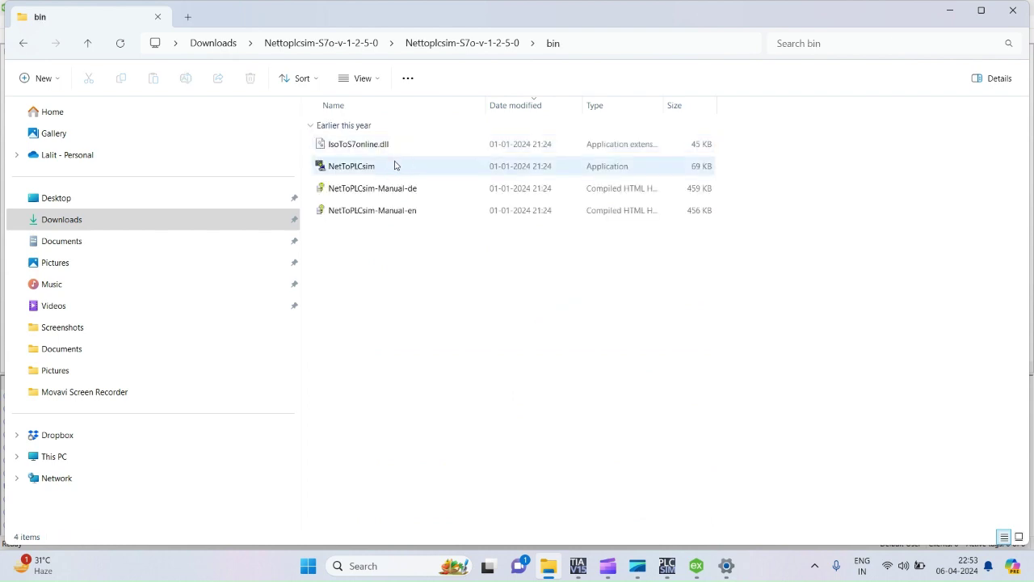
left_click(395, 166)
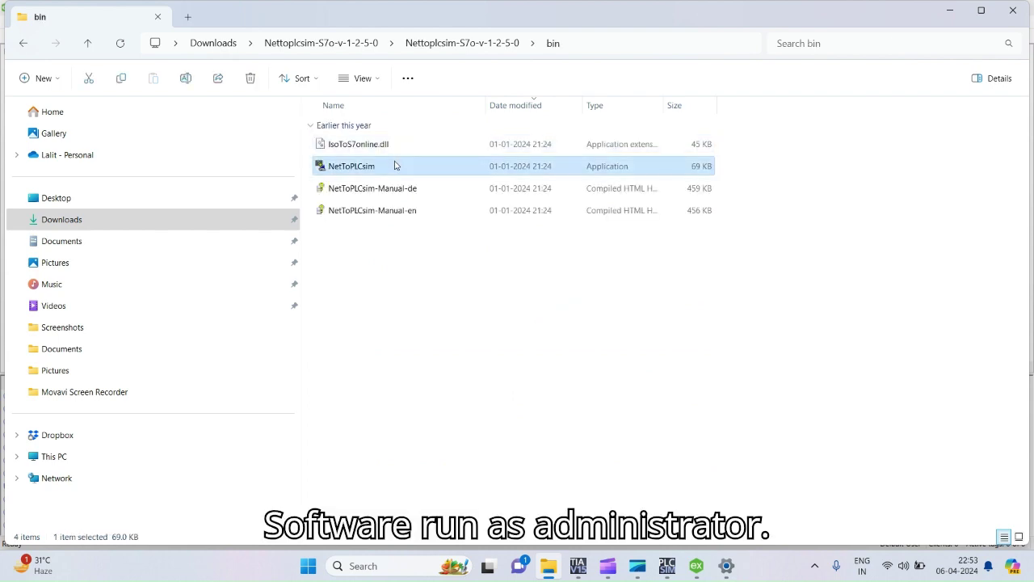
right_click(395, 166)
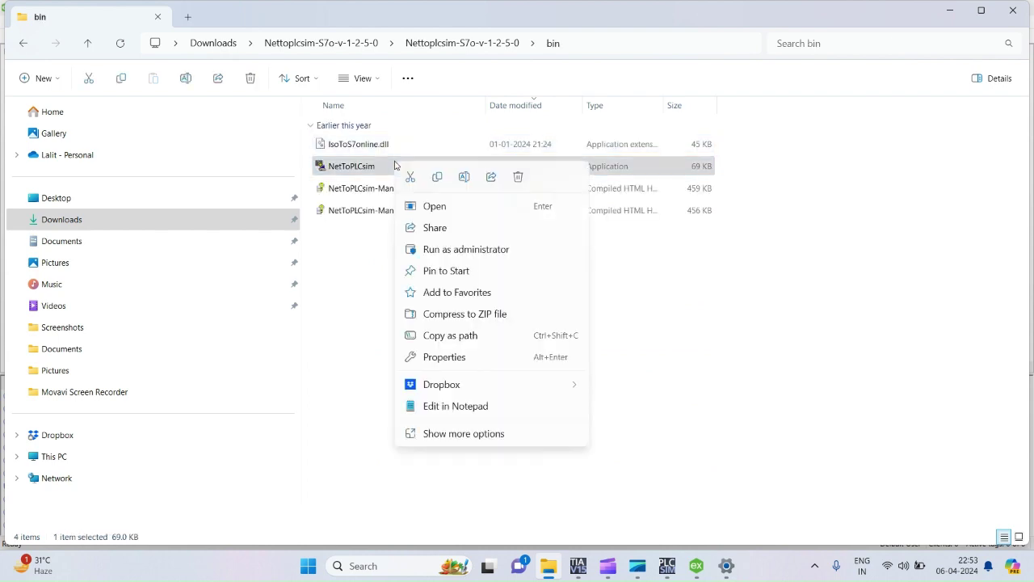
left_click(448, 249)
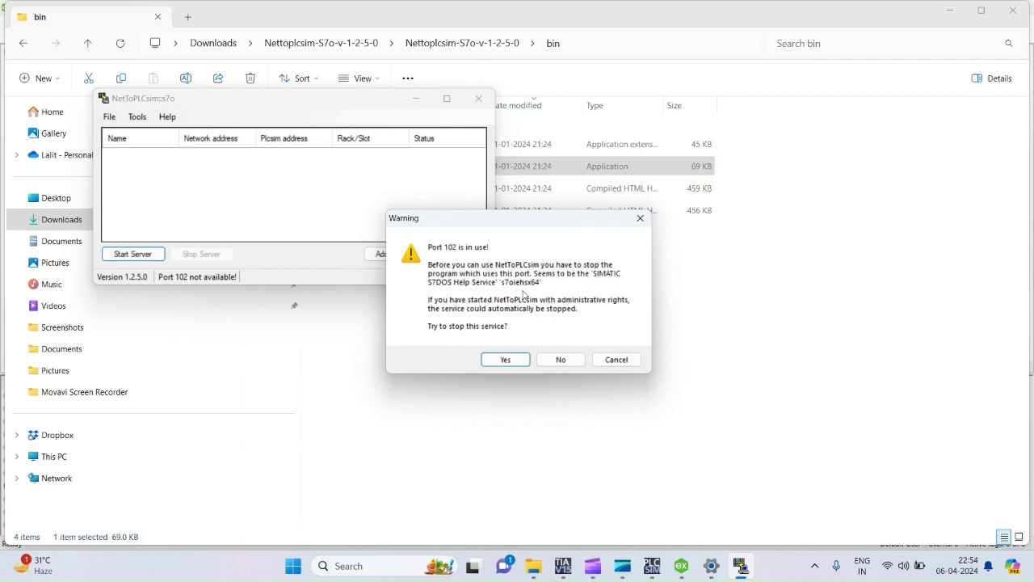
- Agree to stop the service using port 102 and acknowledge the port is free
left_click(505, 359)
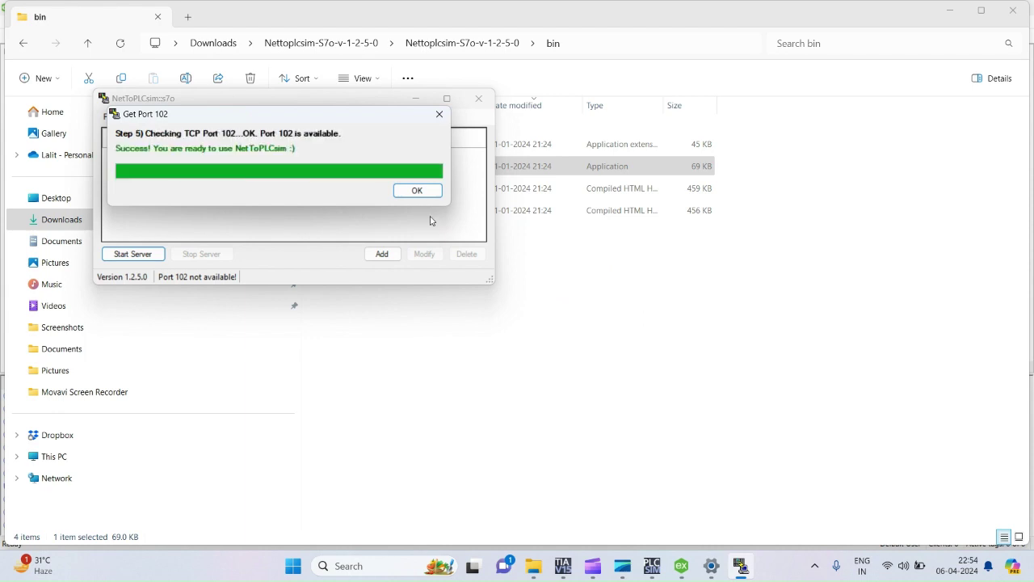
left_click(420, 191)
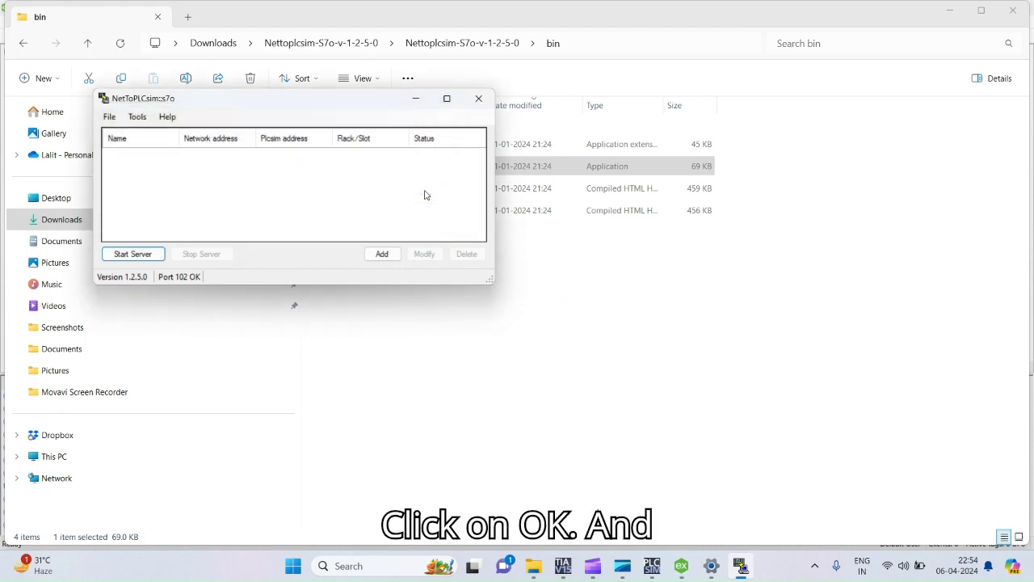
- Add a new station with Network IP Address 192.168.1.2 from the Wi-Fi adapter
left_click(383, 256)
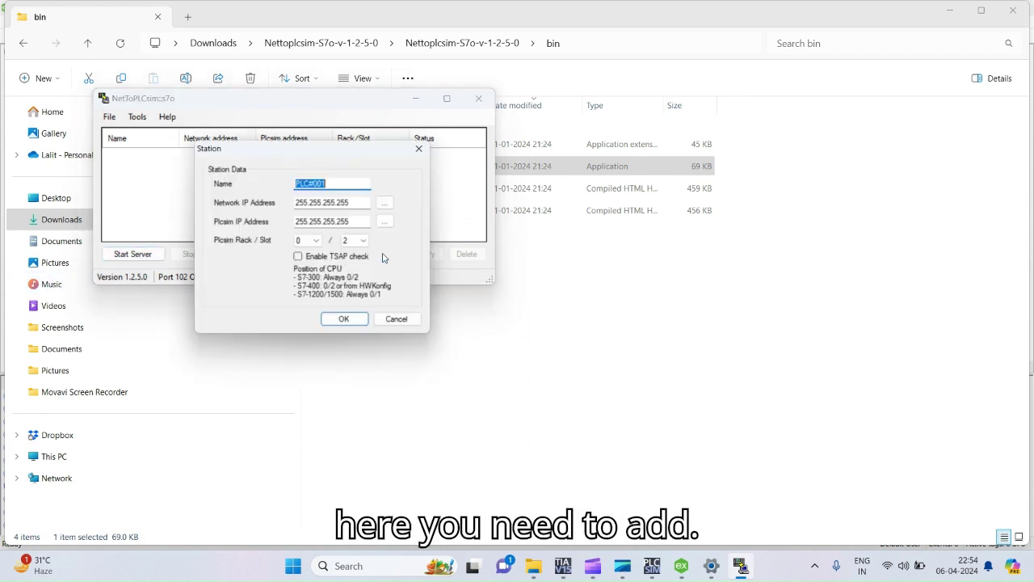
left_click(395, 207)
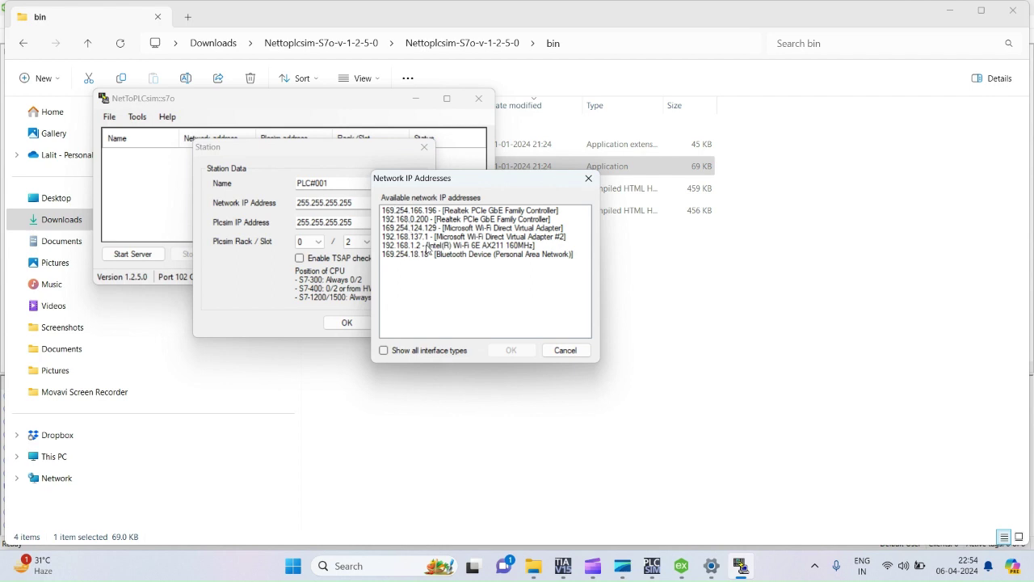
left_click(428, 245)
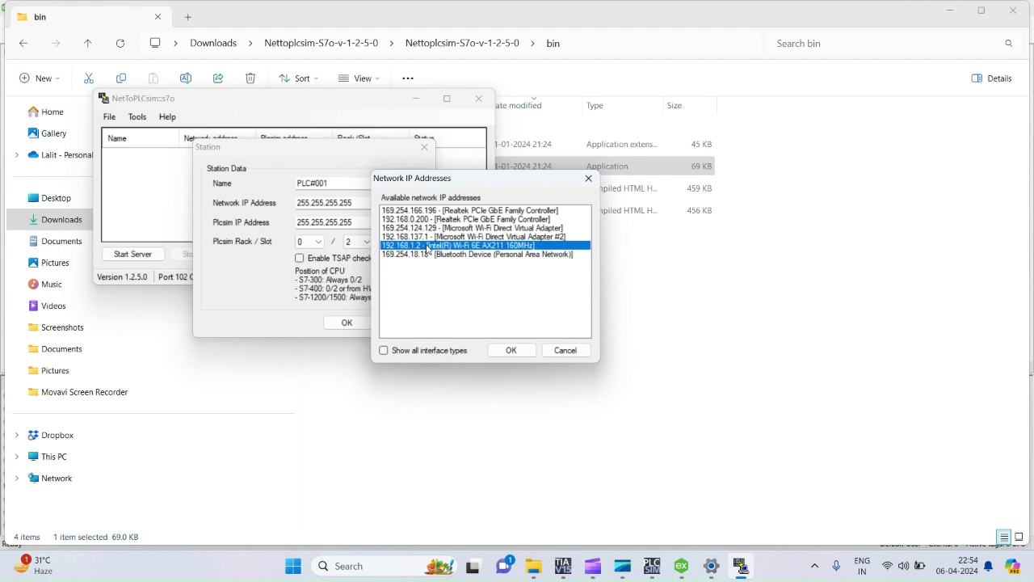
left_click(518, 352)
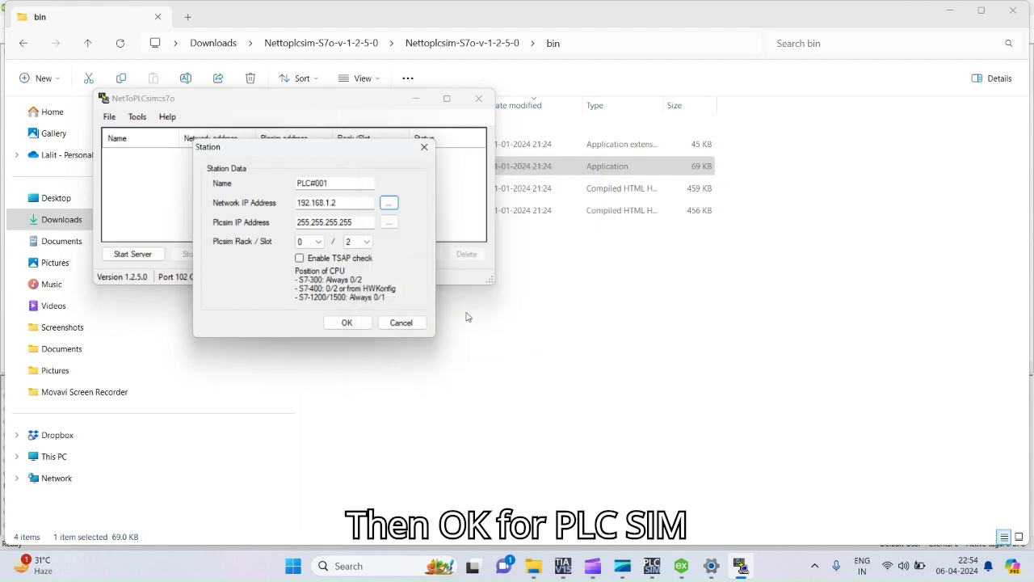
- Try twice to look up the PLCSIM IP address, dismissing the no reachable PLC message
left_click(389, 223)
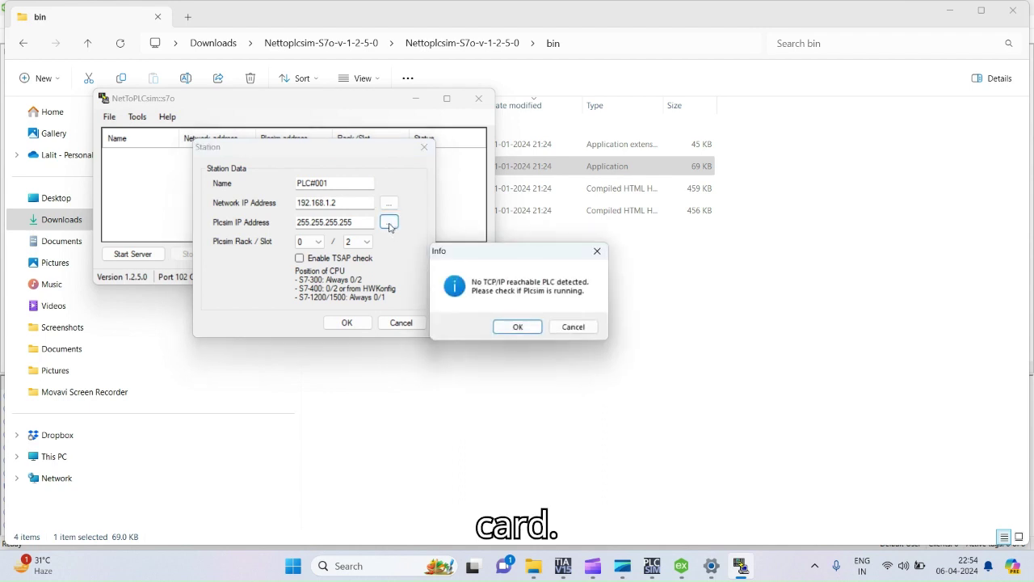
left_click(520, 326)
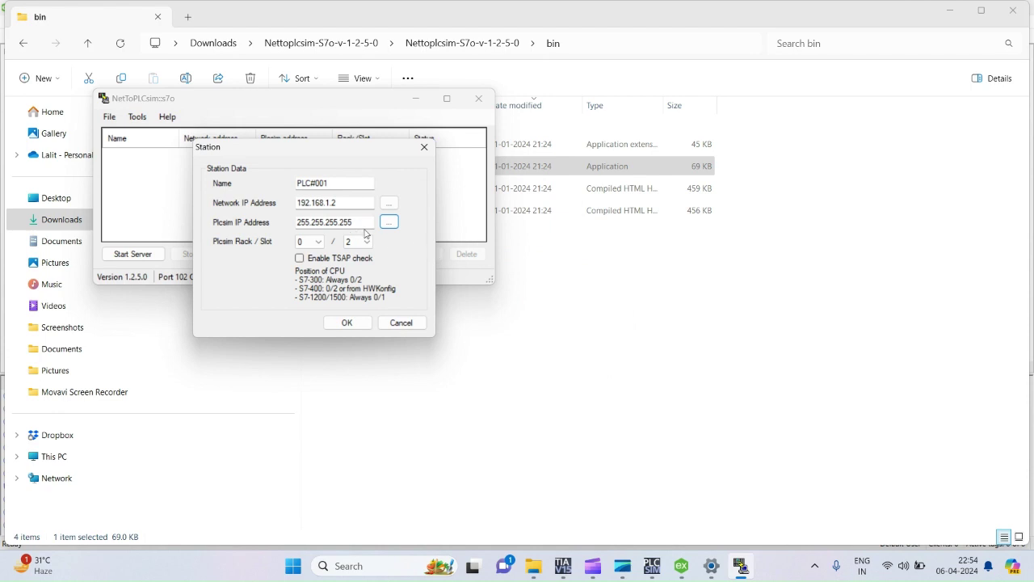
left_click(388, 222)
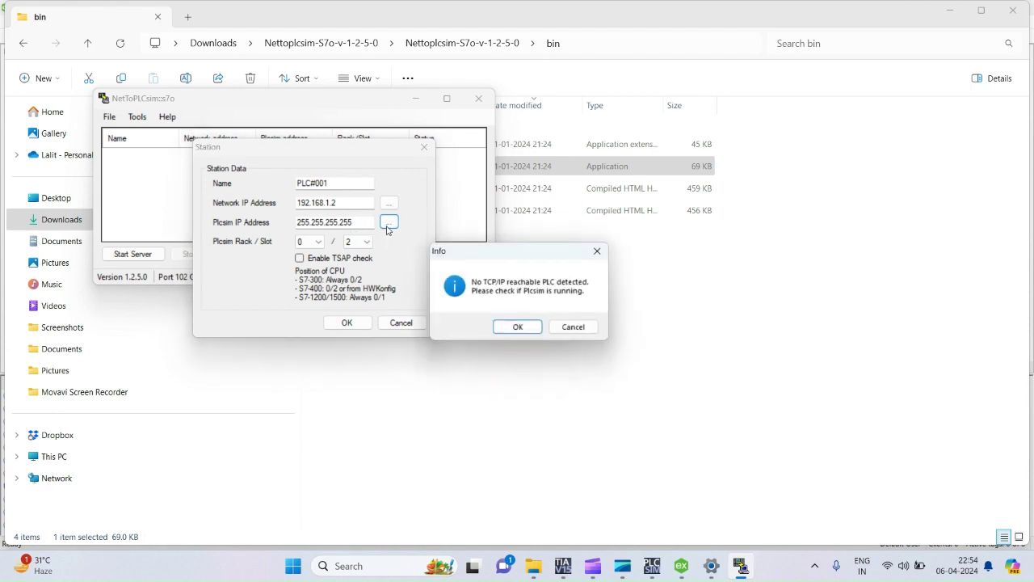
left_click(515, 325)
mouse_move(652, 572)
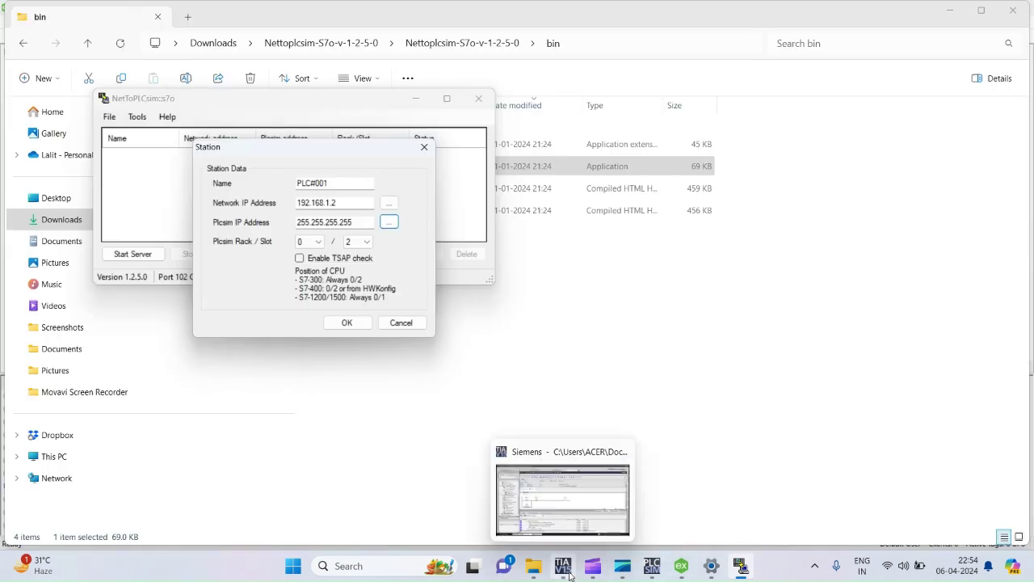
- Attempt to go online to PLC_1 twice, then open Extended download to device
left_click(569, 576)
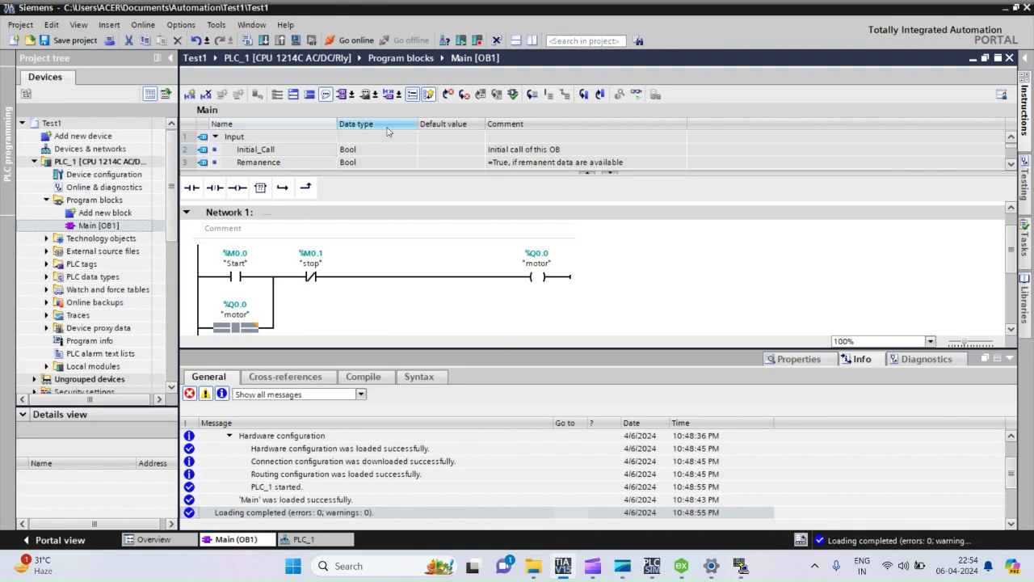
left_click(356, 41)
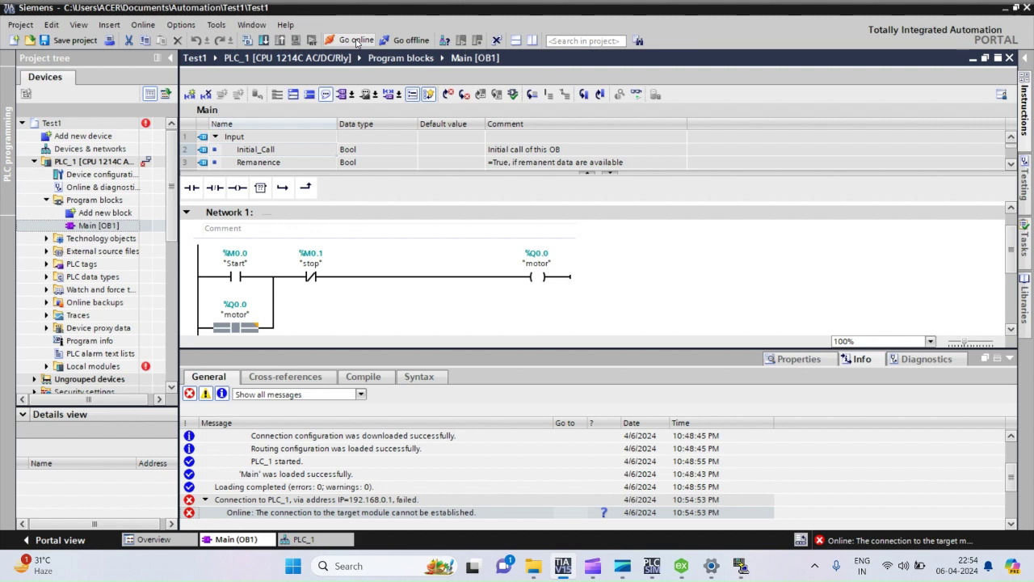
left_click(355, 41)
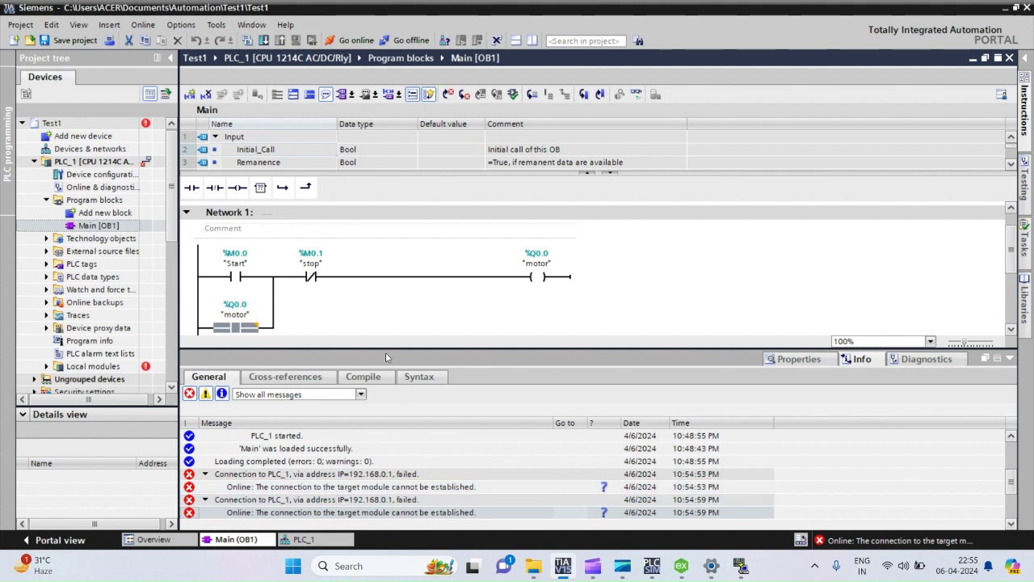
left_click(264, 40)
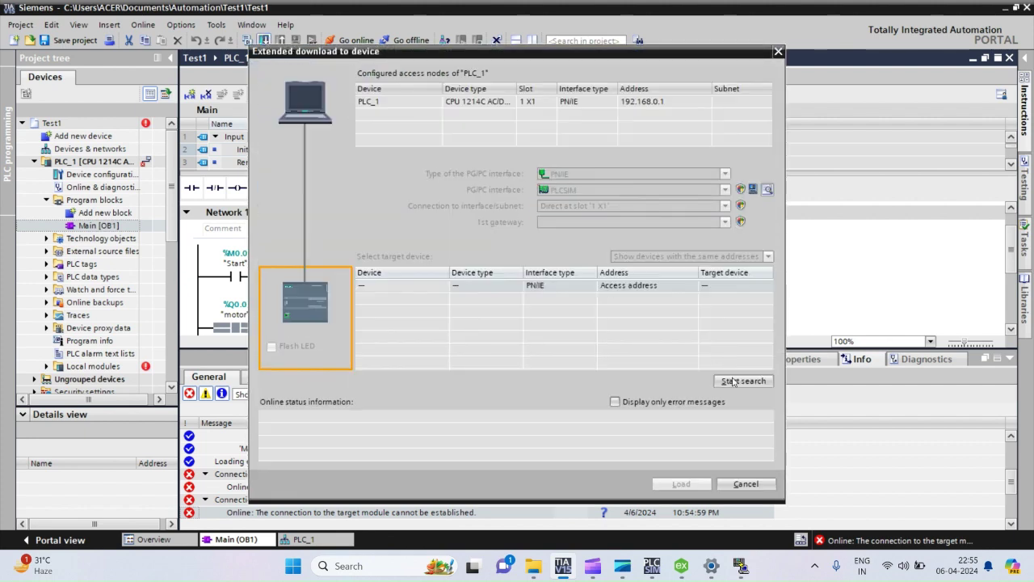
- Run the target device search, which finds 0 compatible devices, and cancel the download
left_click(734, 381)
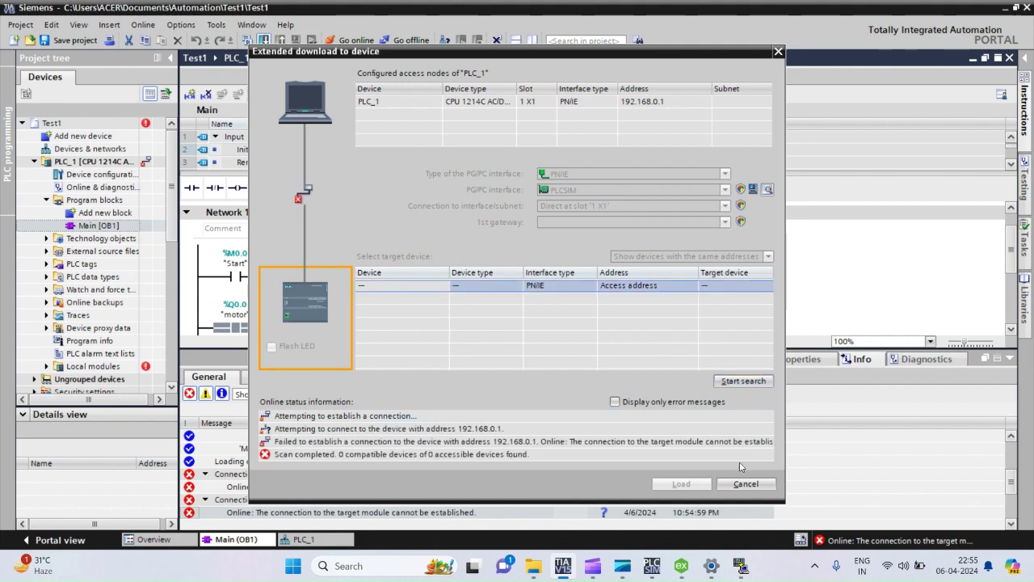
left_click(746, 484)
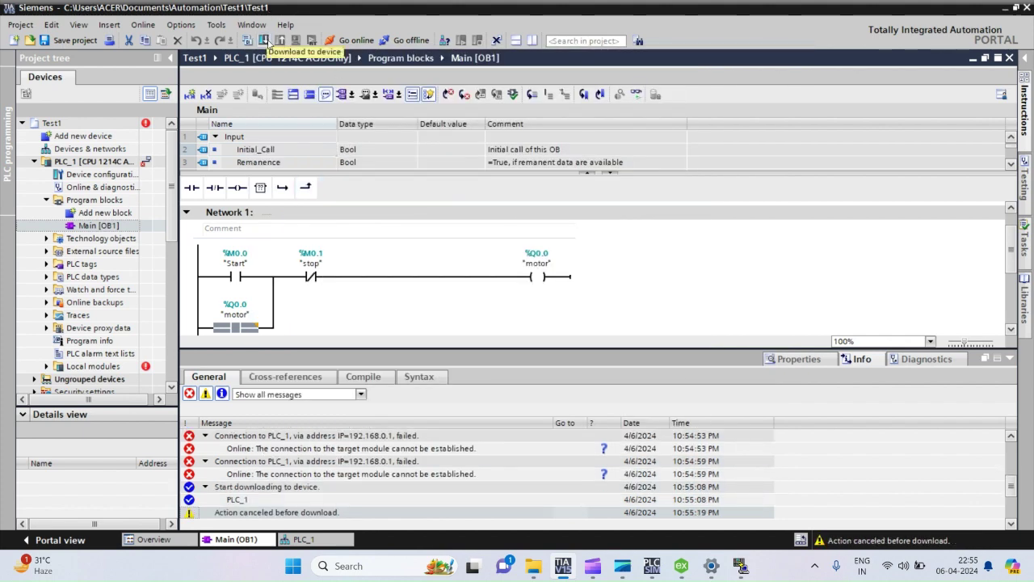
- Close the running PLCSIM window, go offline, and restart the simulation for PLC_1
mouse_move(664, 566)
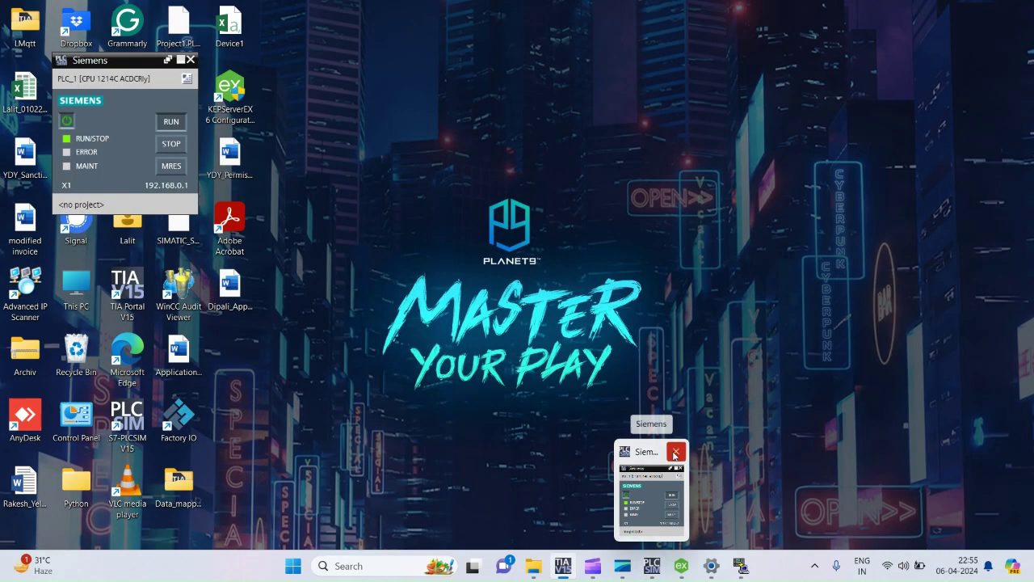
left_click(676, 451)
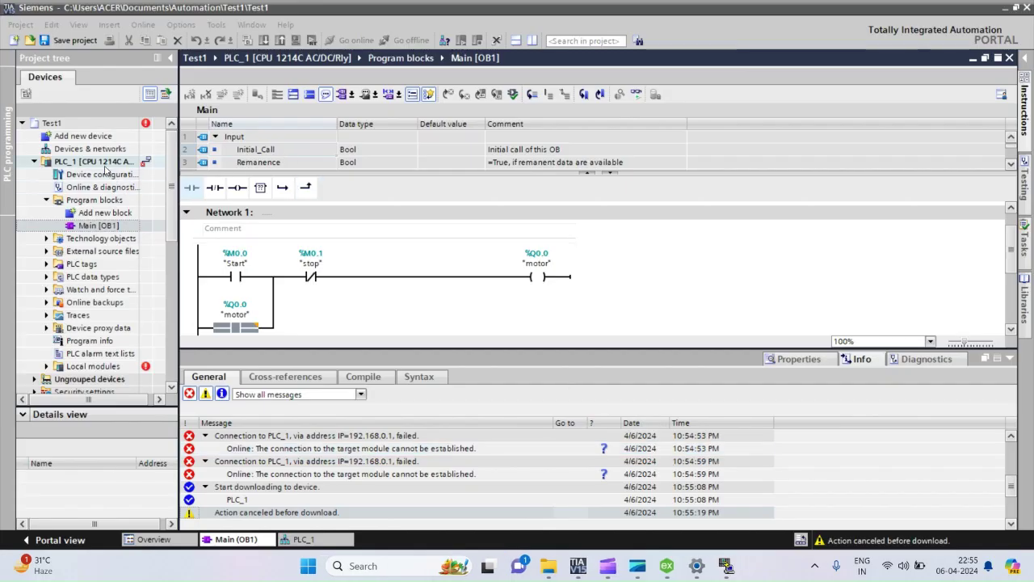
left_click(110, 165)
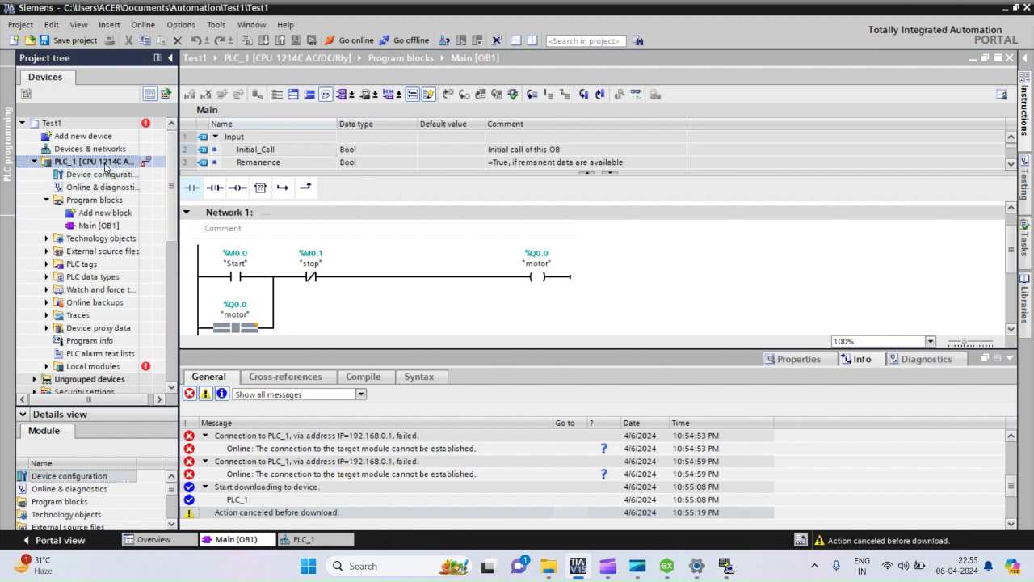
key("F2")
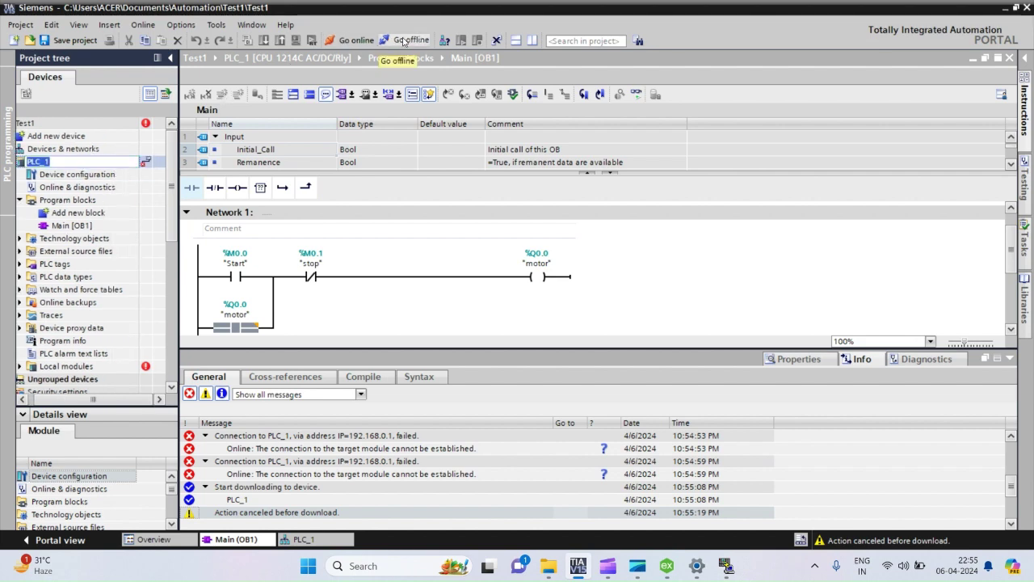
left_click(407, 42)
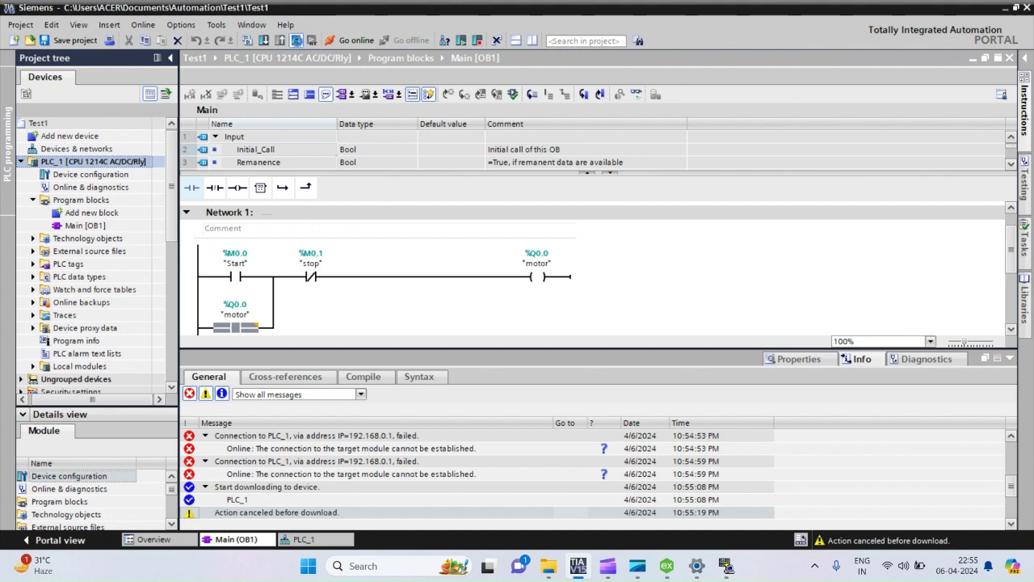
left_click(295, 40)
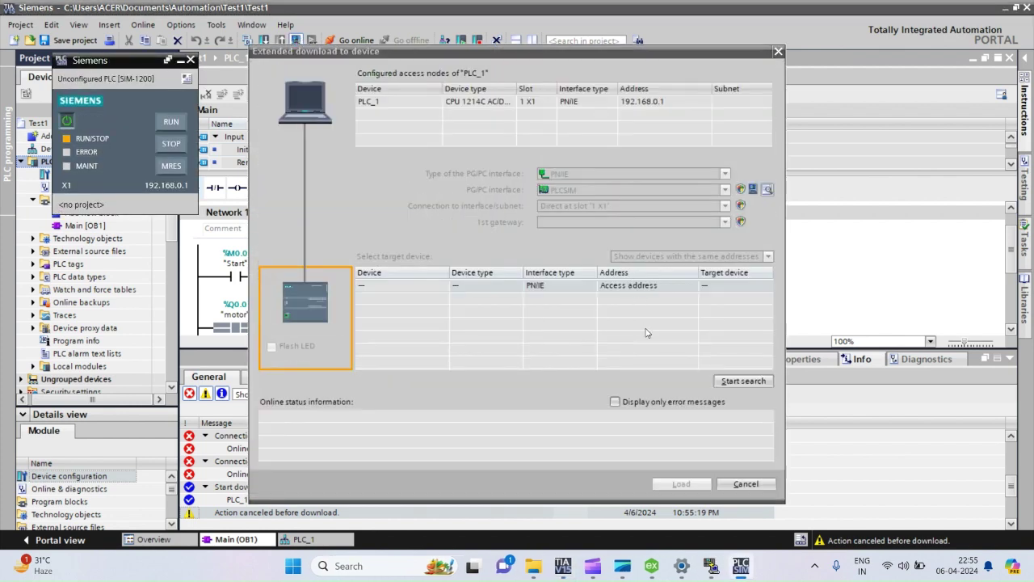
- Search again, find the simulated CPU at 192.168.0.1, and load to it
left_click(743, 382)
left_click(748, 386)
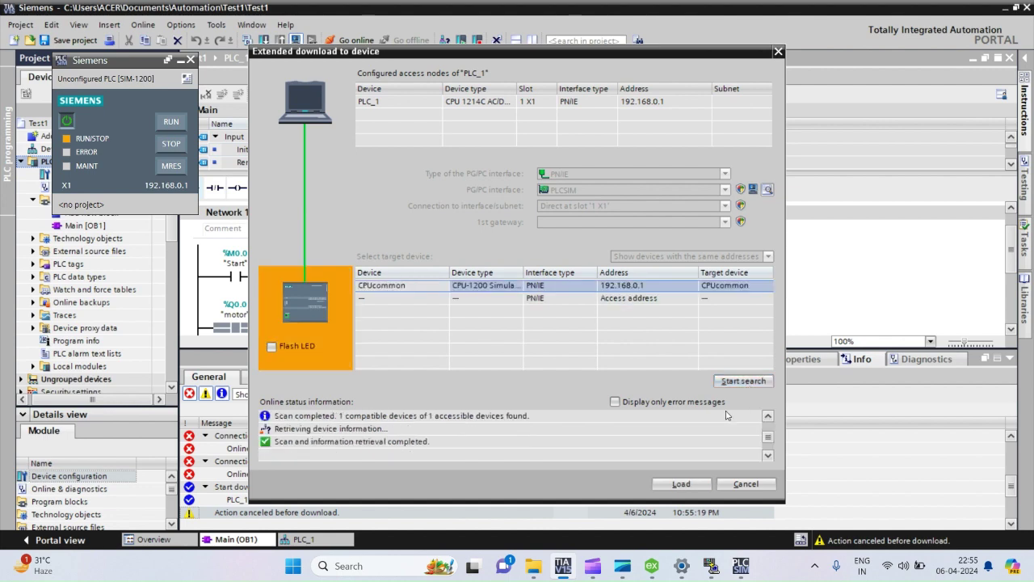
left_click(681, 485)
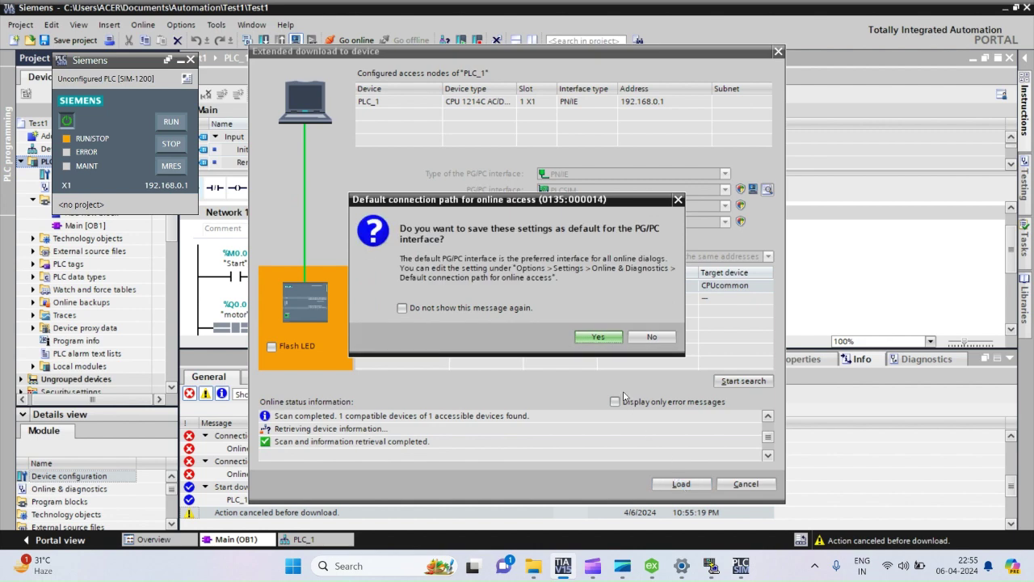
- Save default PG/PC settings, load with 'Start module' chosen, finish, and minimize PLCSIM
left_click(598, 337)
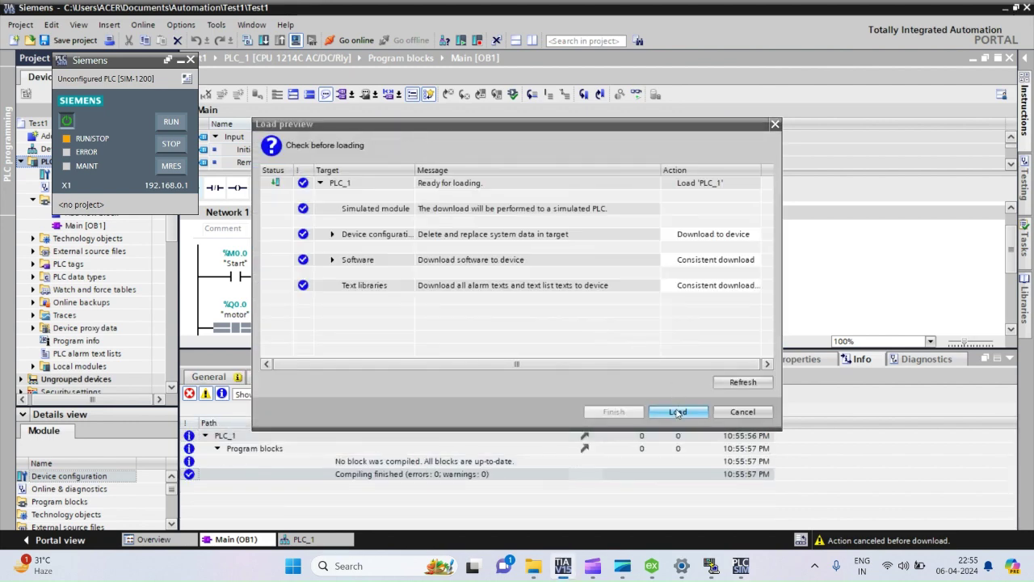
left_click(678, 414)
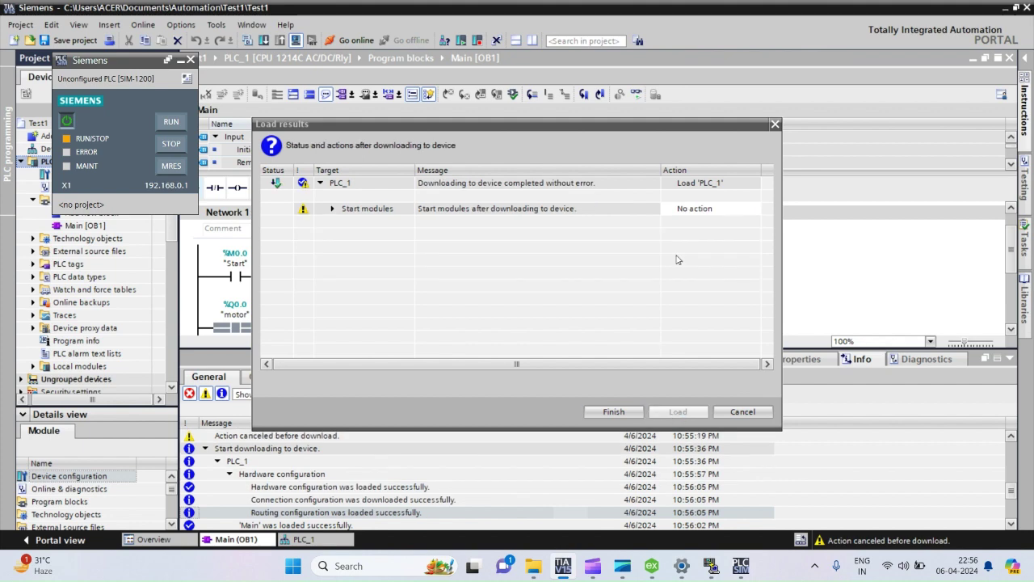
left_click(727, 214)
left_click(753, 209)
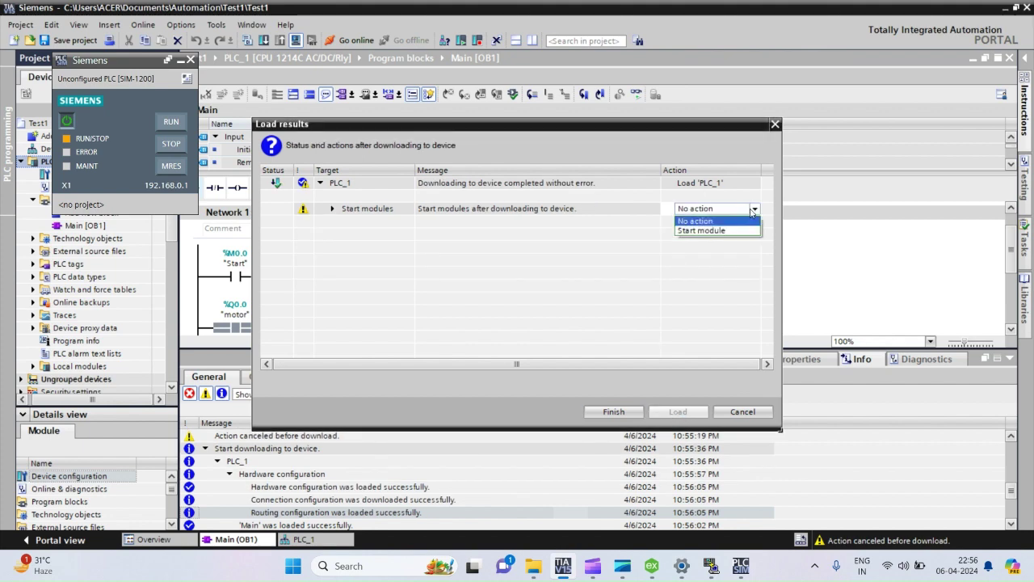
left_click(753, 208)
left_click(751, 208)
left_click(707, 232)
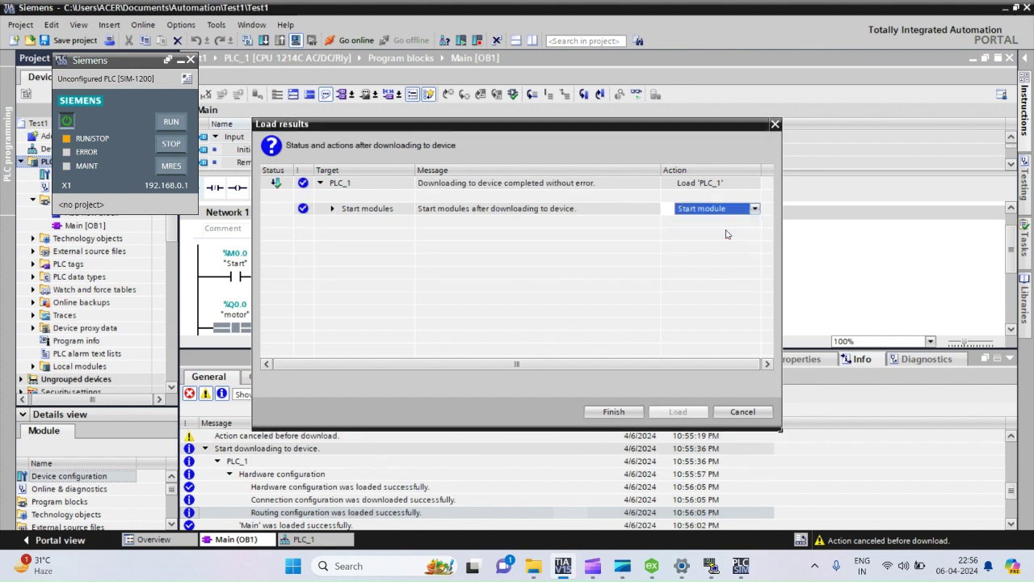
left_click(605, 413)
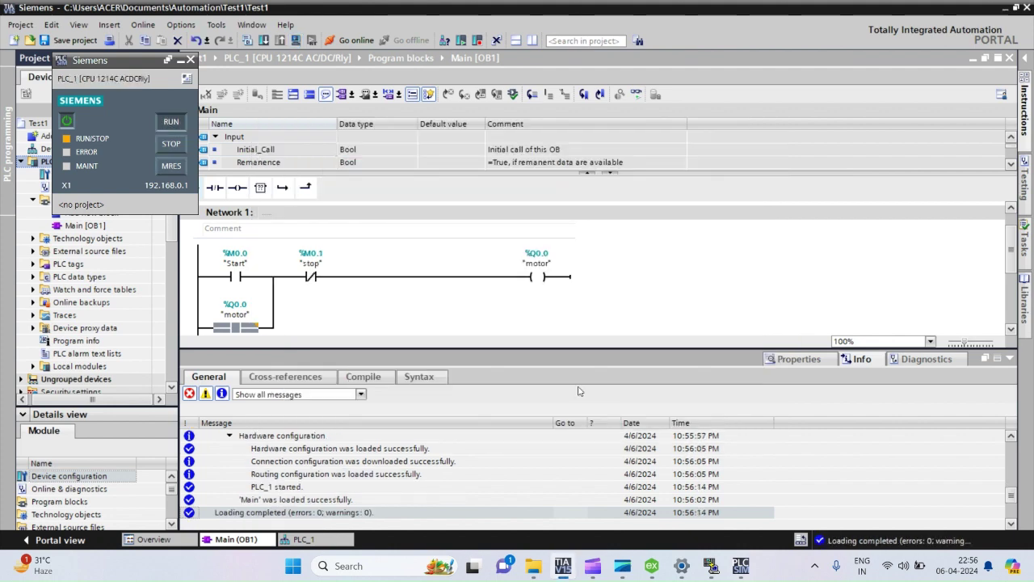
left_click_drag(180, 60, 183, 62)
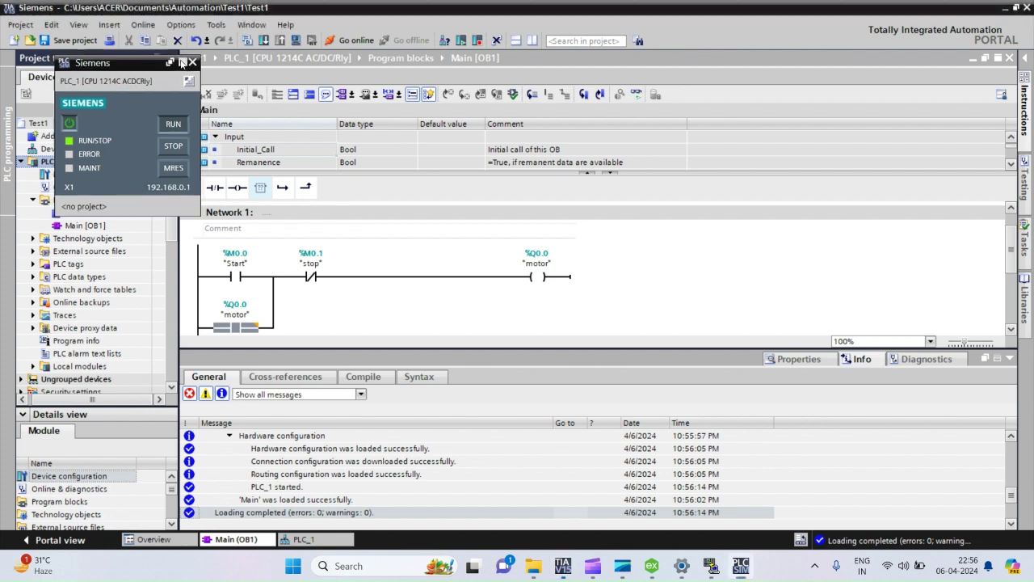
left_click(182, 62)
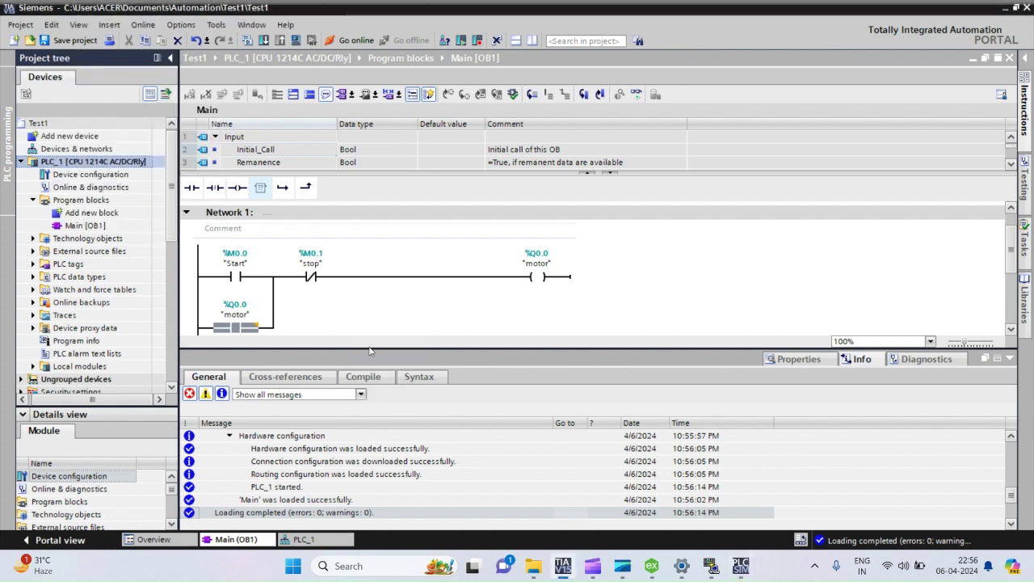
- List NetToPLCsim's network-reachable PLCs from the Plcsim IP '...' button, then return to TIA Portal
left_click(710, 566)
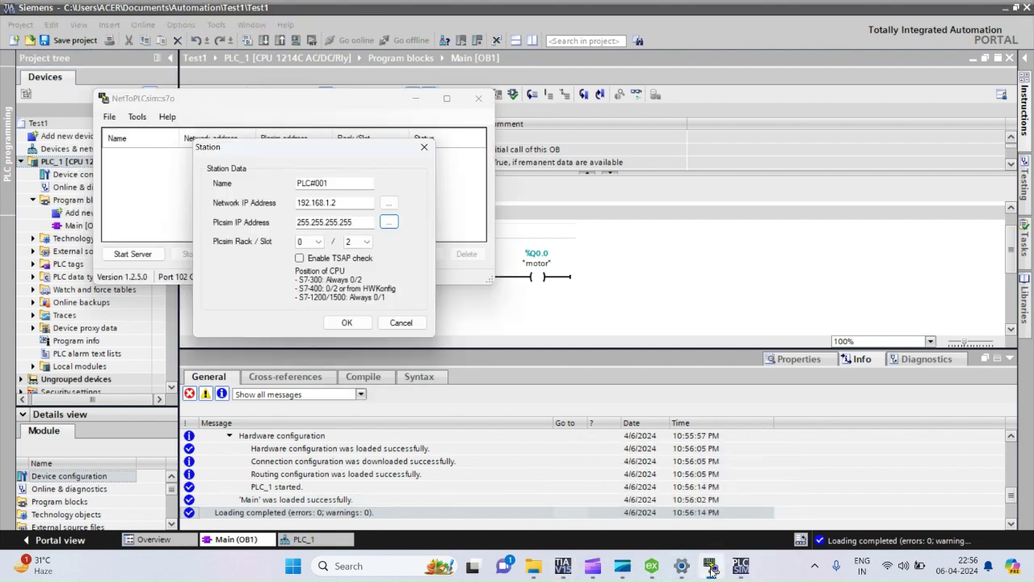
left_click(386, 226)
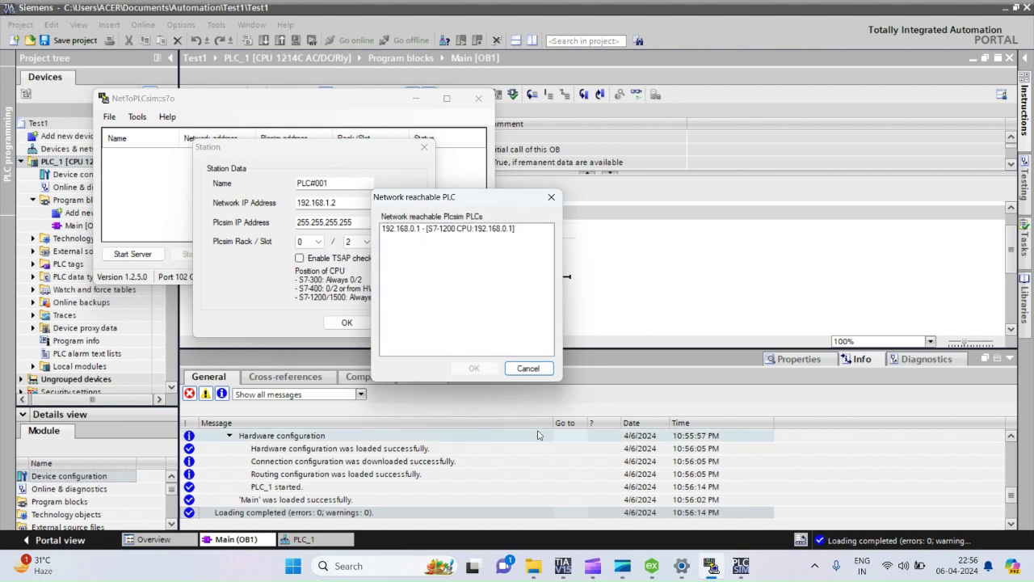
left_click(560, 568)
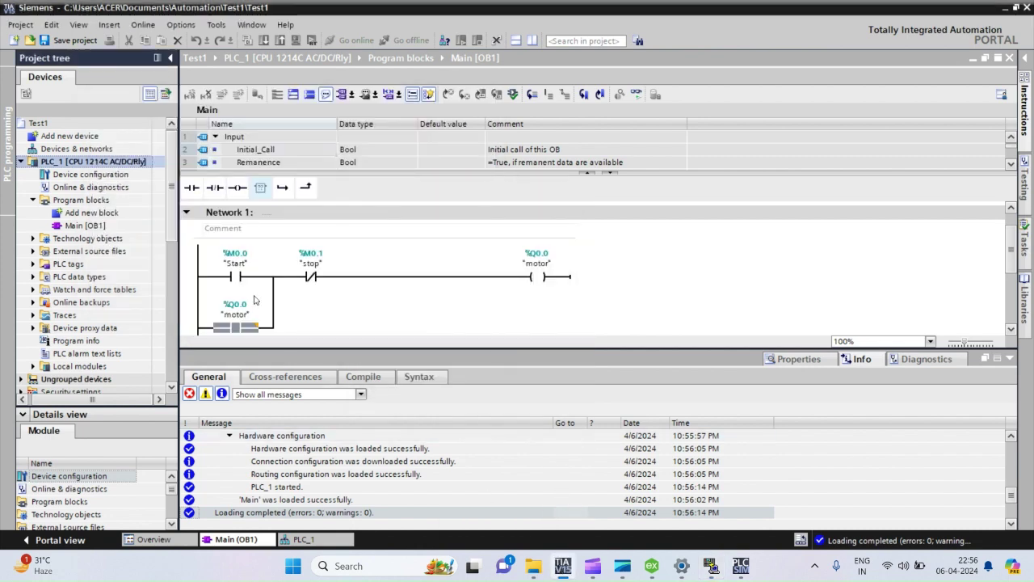
- Check PLC_1's PROFINET Ethernet addresses in Device configuration: IP 192.168.0.1, mask 255.255.255.0
double_click(100, 177)
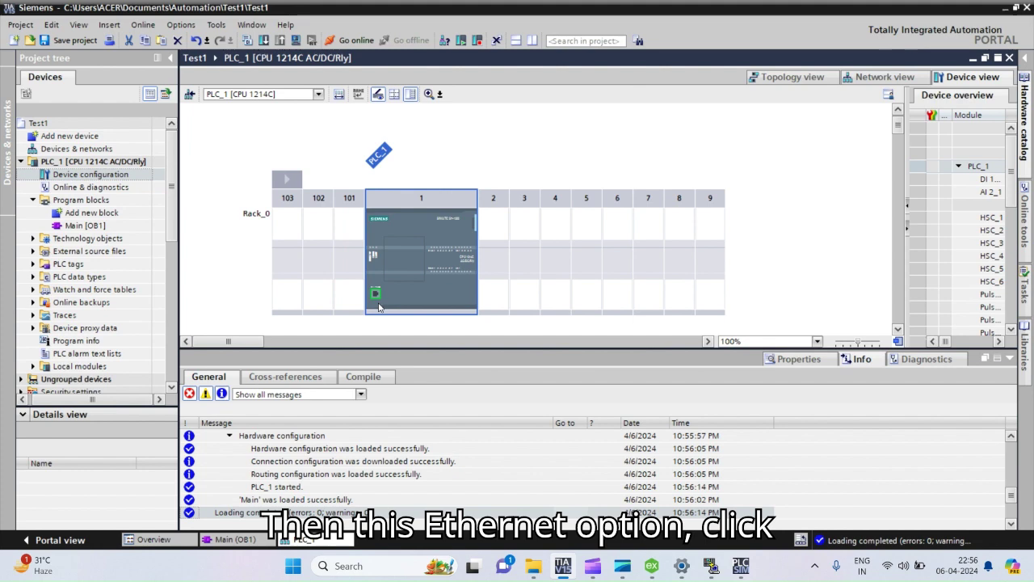
left_click(375, 296)
double_click(375, 296)
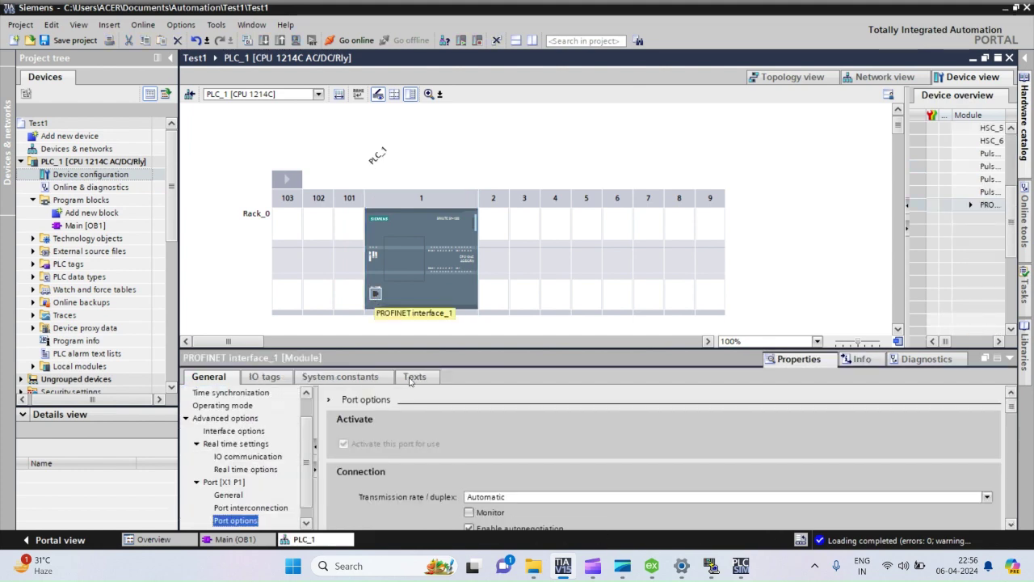
left_click(306, 392)
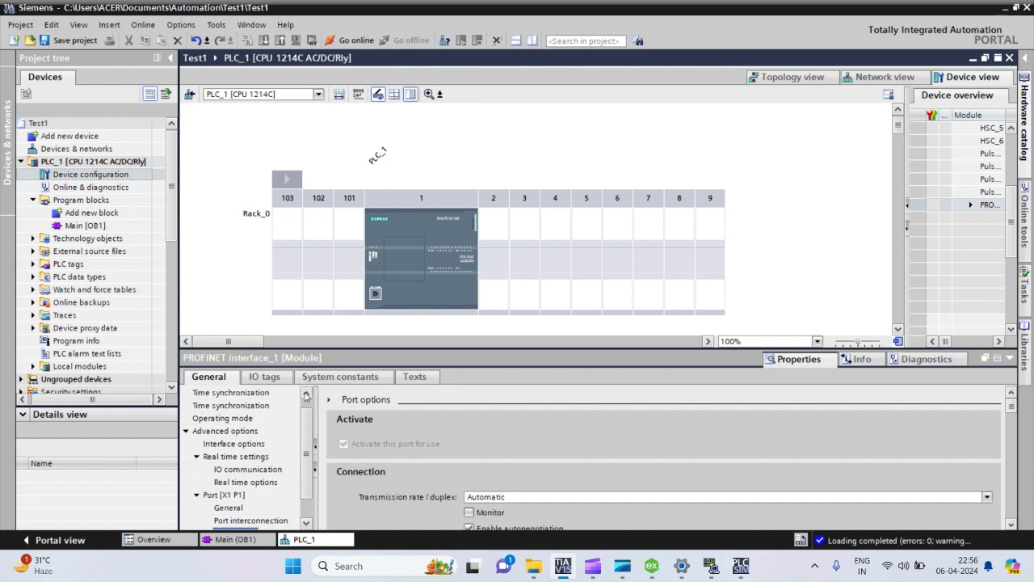
left_click(306, 392)
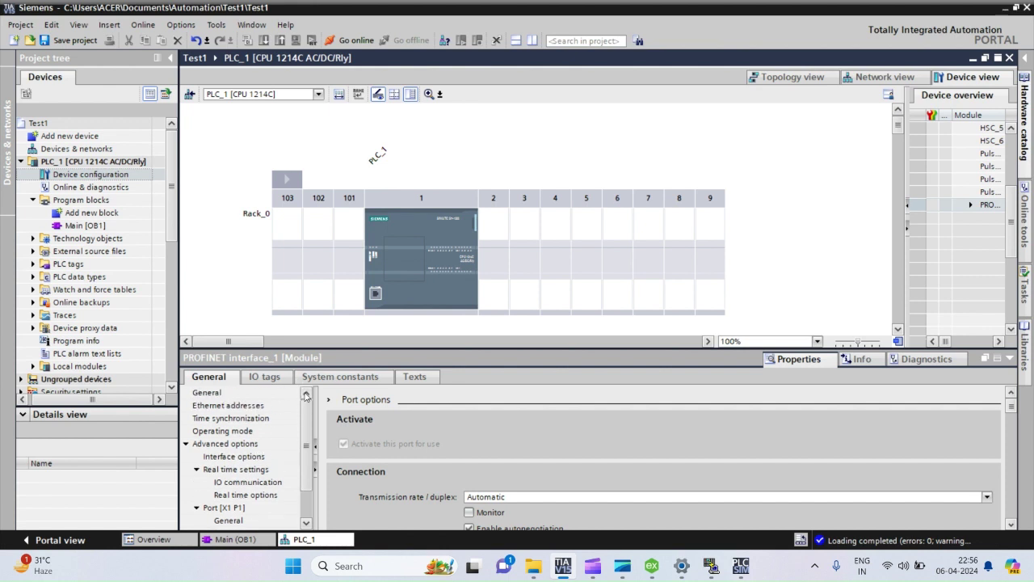
left_click(240, 405)
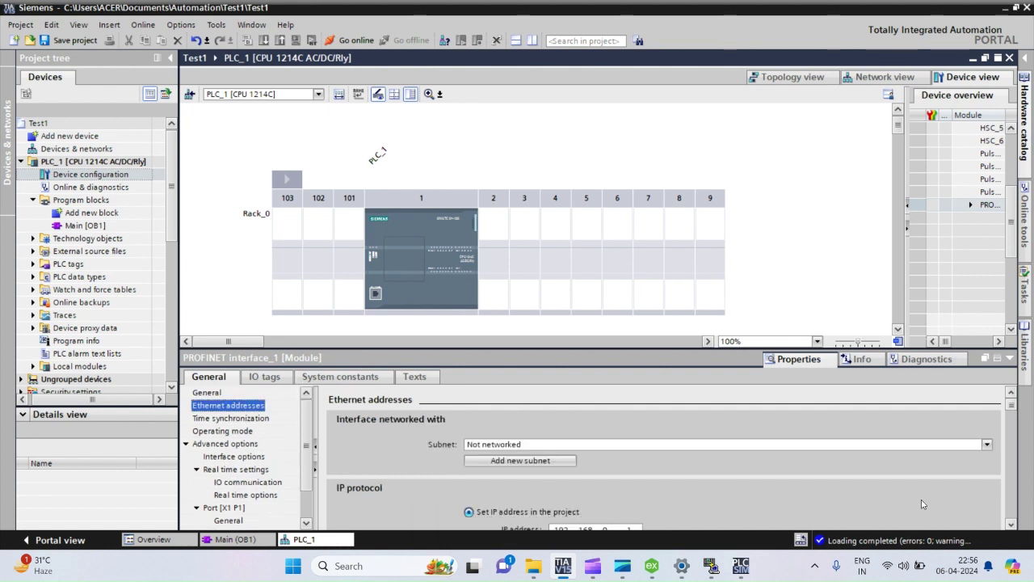
left_click(1010, 524)
left_click(1011, 524)
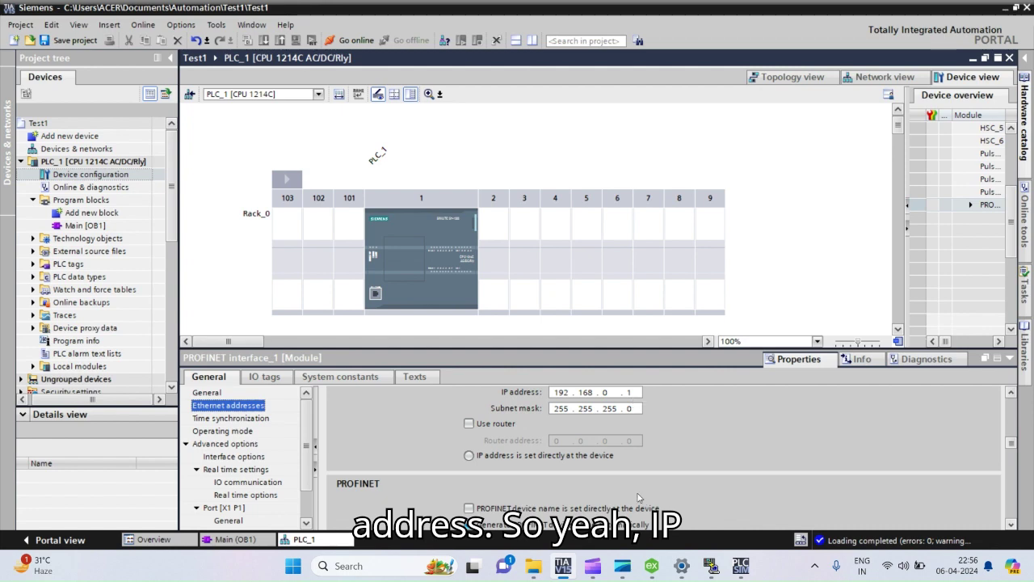
left_click(708, 569)
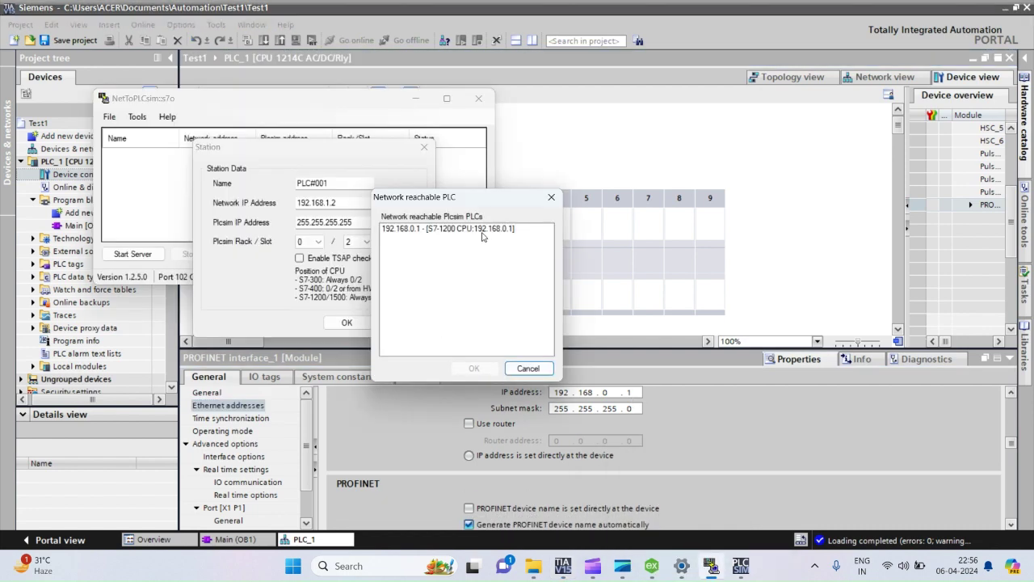
- Pick 192.168.0.1 from the reachable PLC list as the Plcsim IP address
left_click(440, 229)
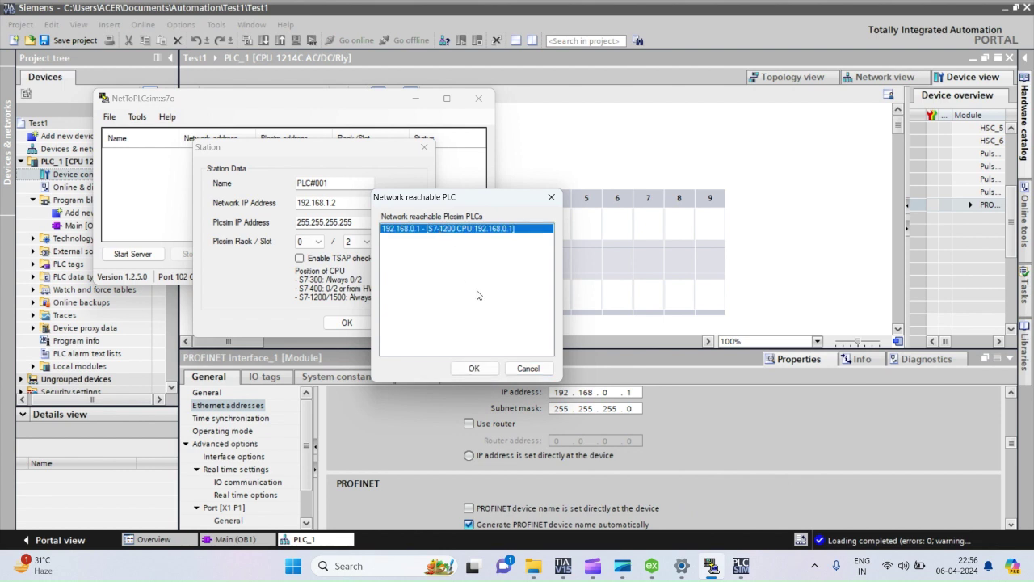
left_click(477, 369)
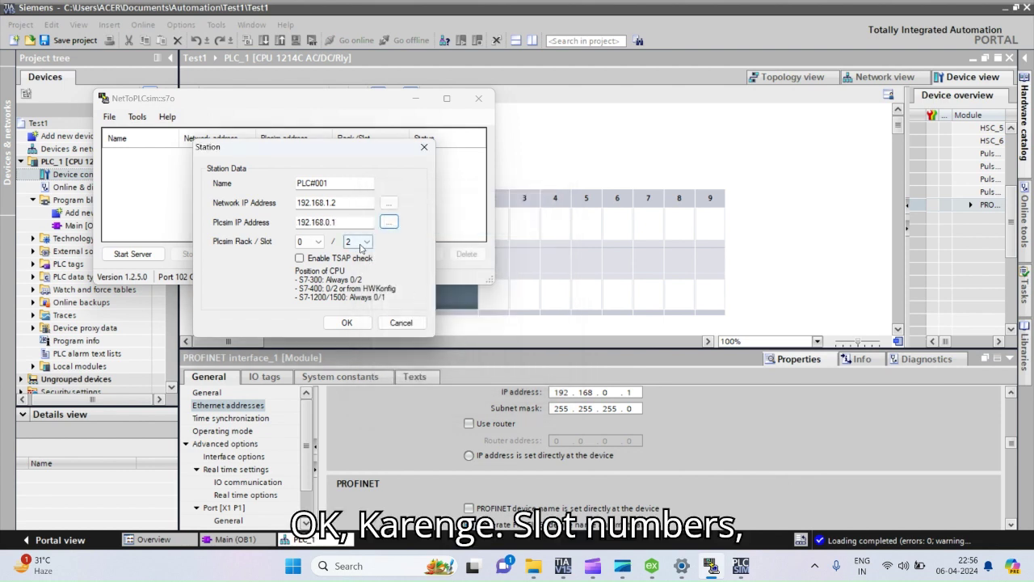
left_click(563, 565)
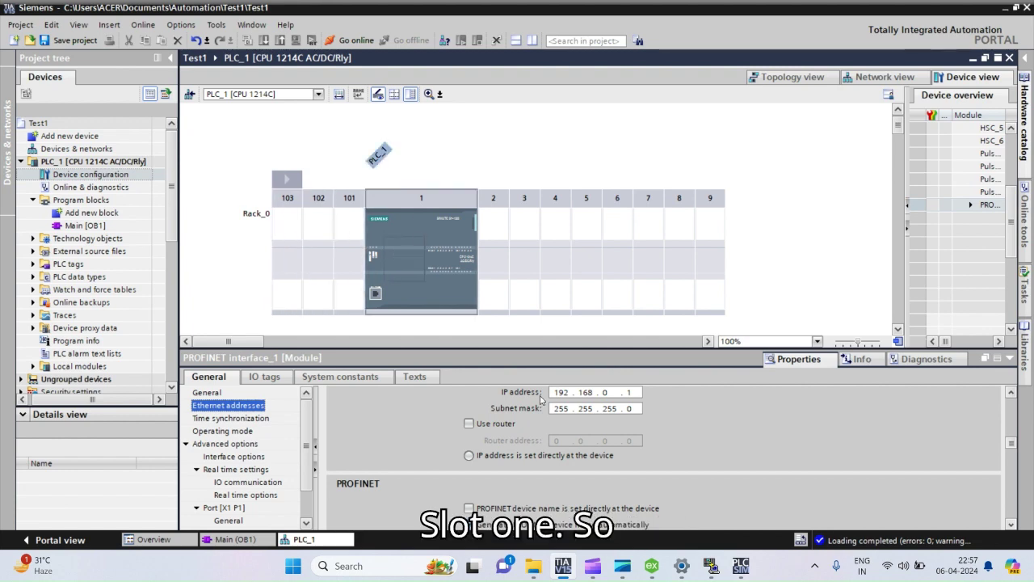
left_click(713, 565)
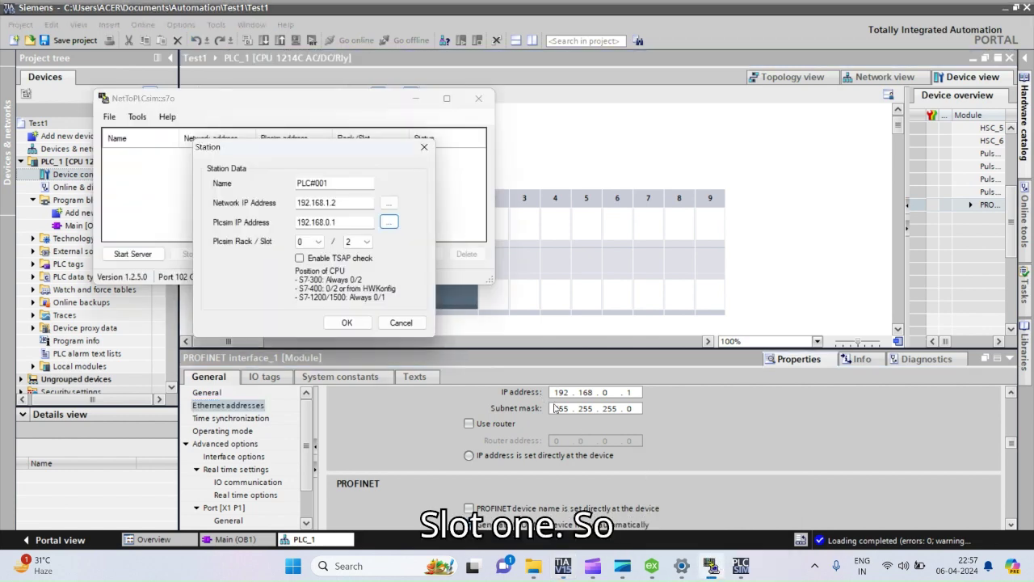
- Set the CPU slot to 1, confirm station PLC#001, and start the NetToPLCsim server
left_click(357, 245)
left_click(352, 261)
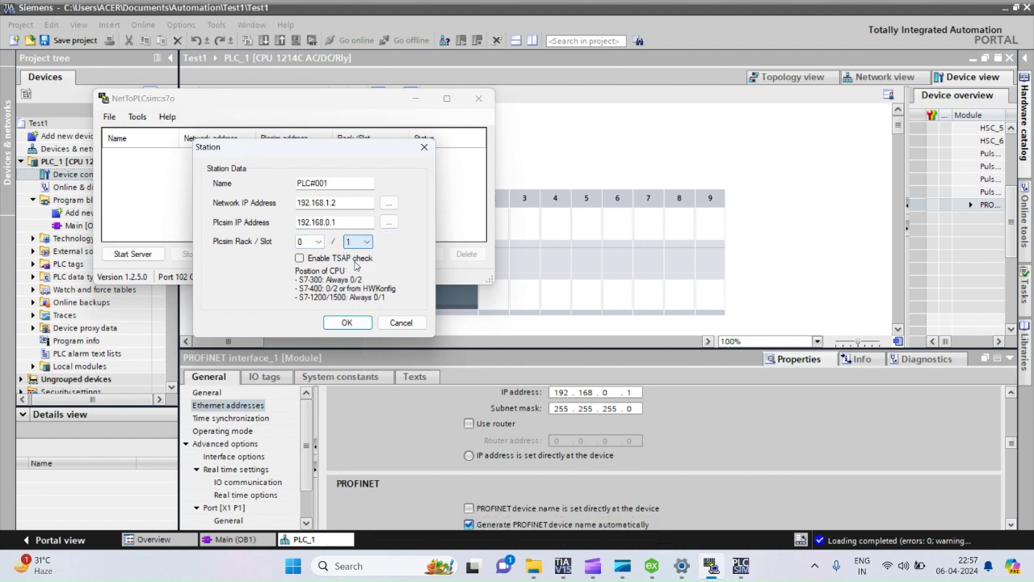
left_click(347, 322)
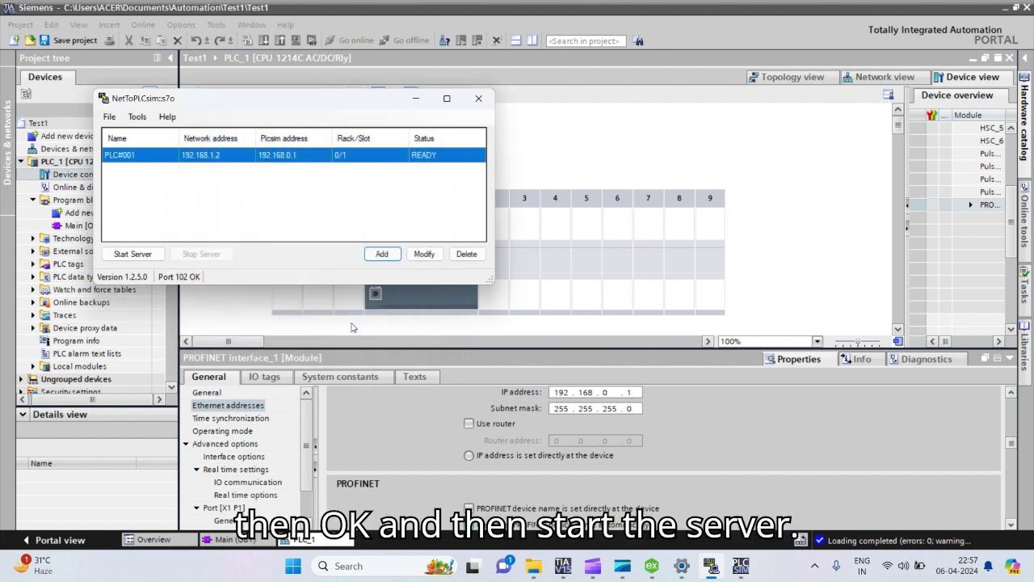
left_click(133, 256)
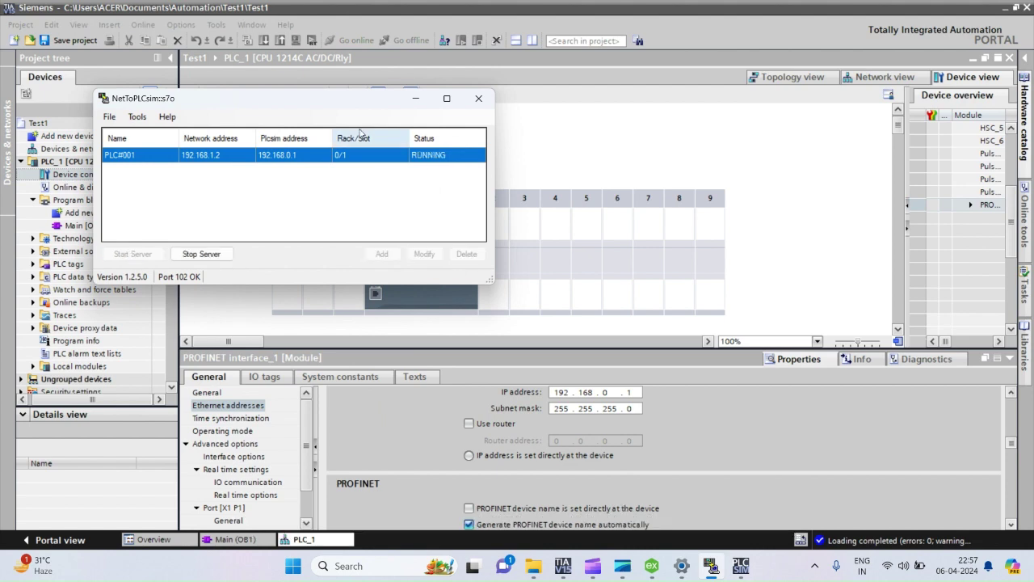
left_click(415, 98)
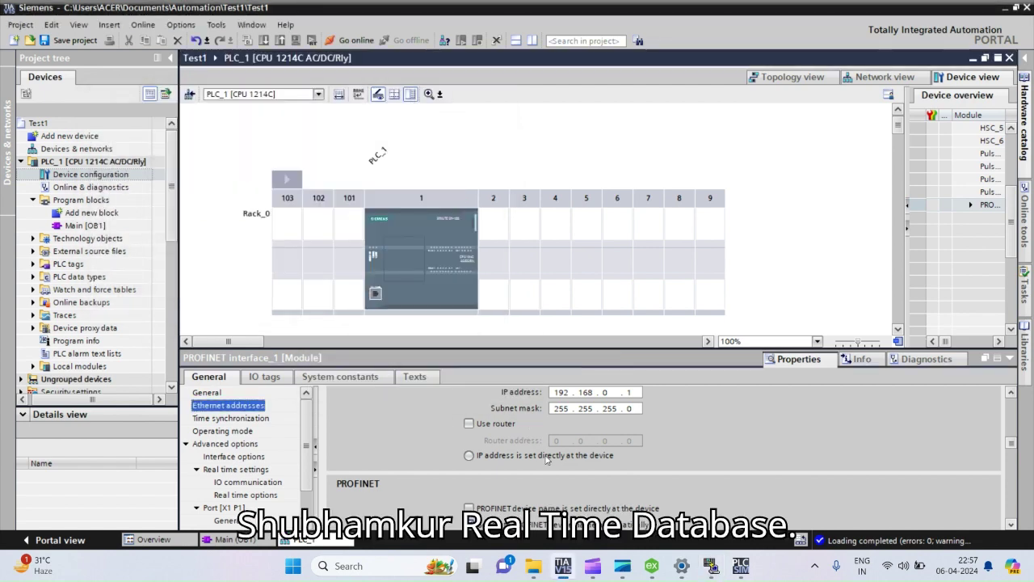
- Launch the OPC Quick Client from KEPServerEX and maximize it
left_click(652, 566)
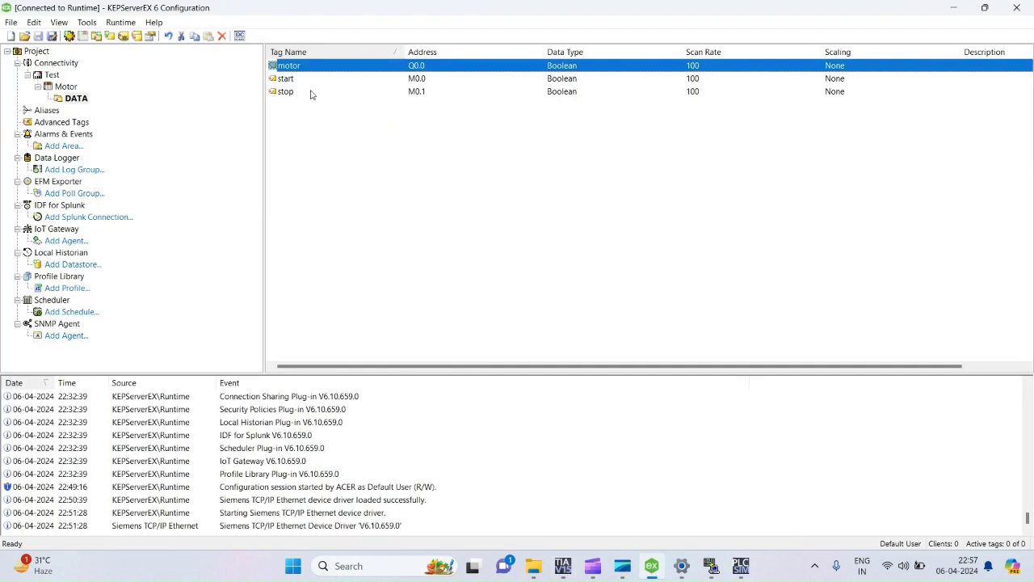
left_click(240, 37)
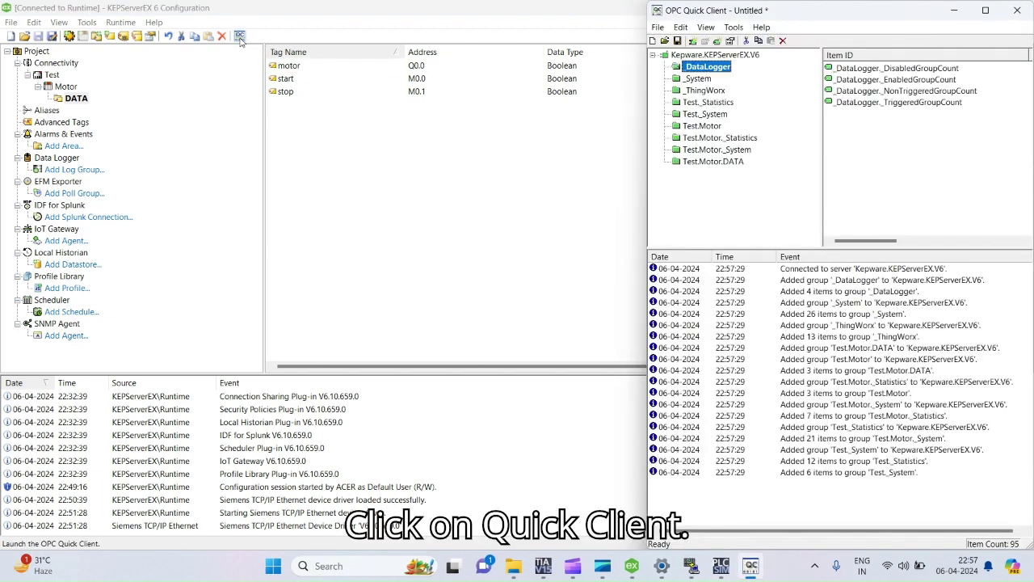
left_click(985, 10)
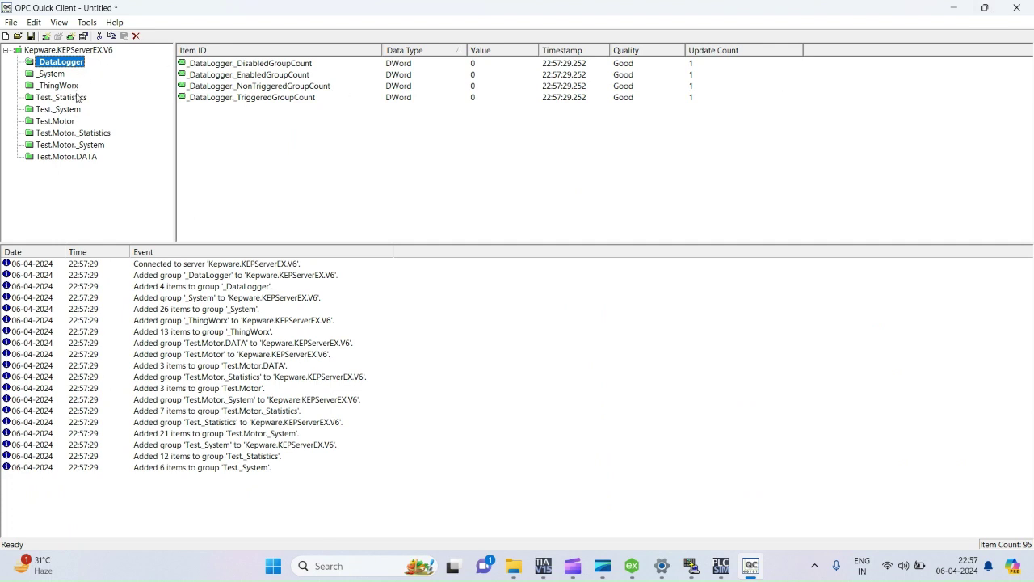
- Browse to Test.Motor.DATA, reading motor, start and stop as 0 with Good quality
left_click(86, 135)
left_click(88, 144)
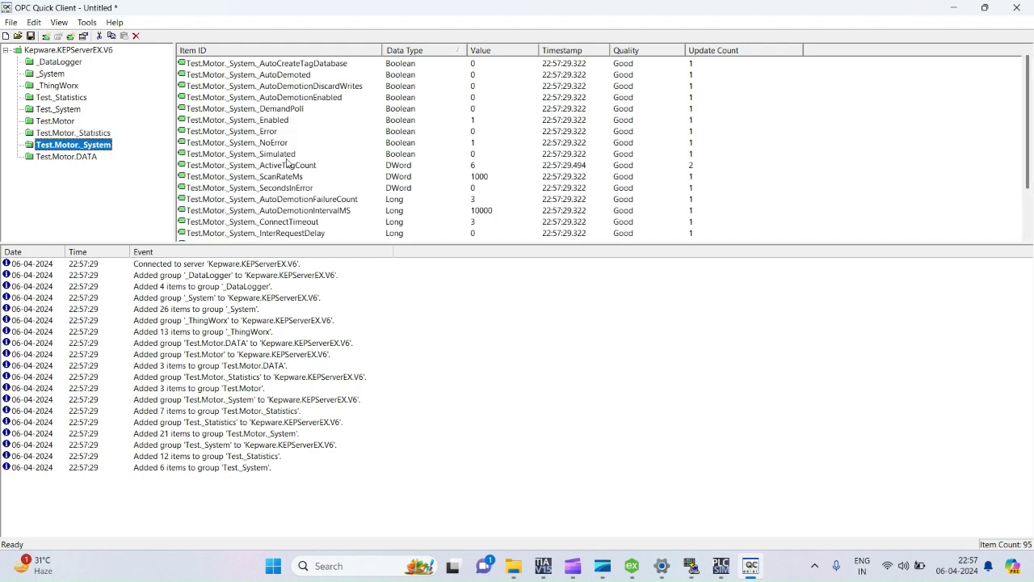
left_click(306, 189)
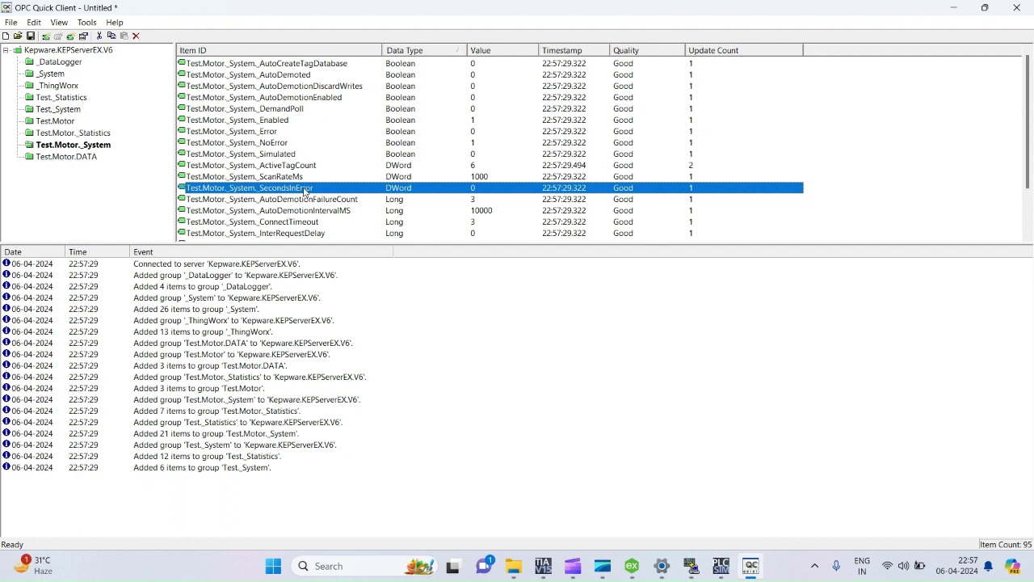
left_click(89, 157)
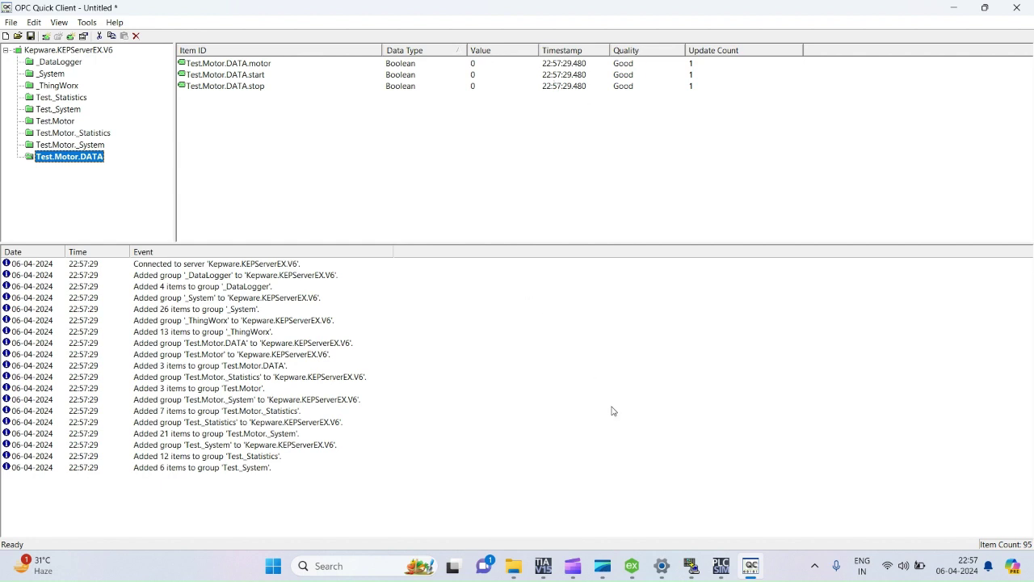
left_click(543, 565)
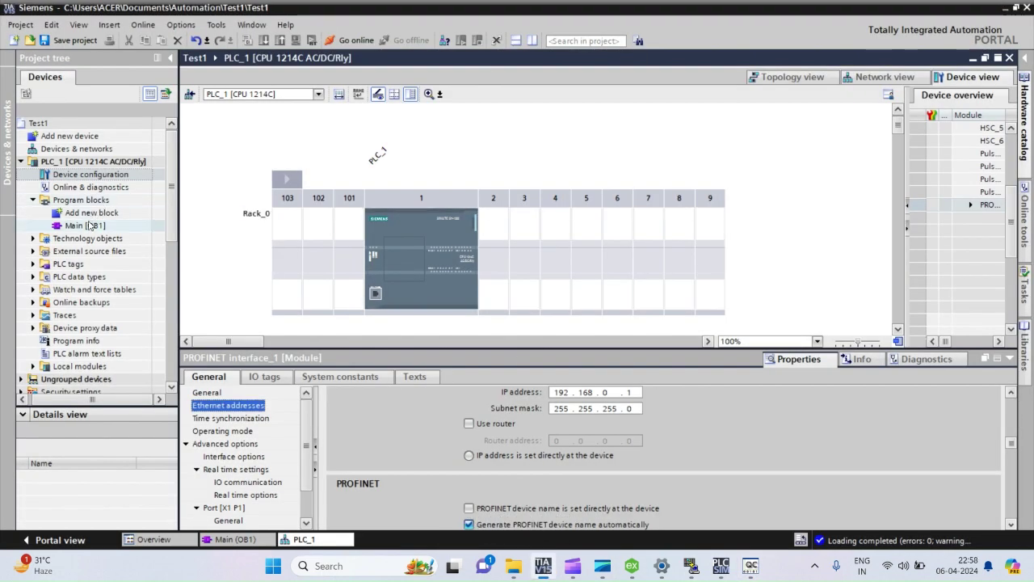
- Open Main [OB1], go online with PLC_1, enlarge the editor and enable rung monitoring
double_click(89, 226)
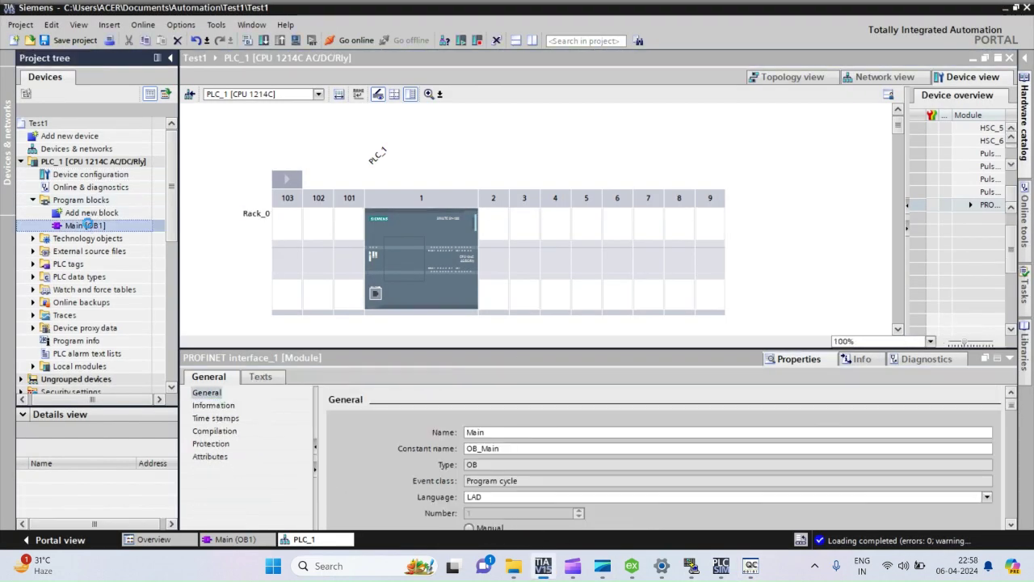
left_click(359, 39)
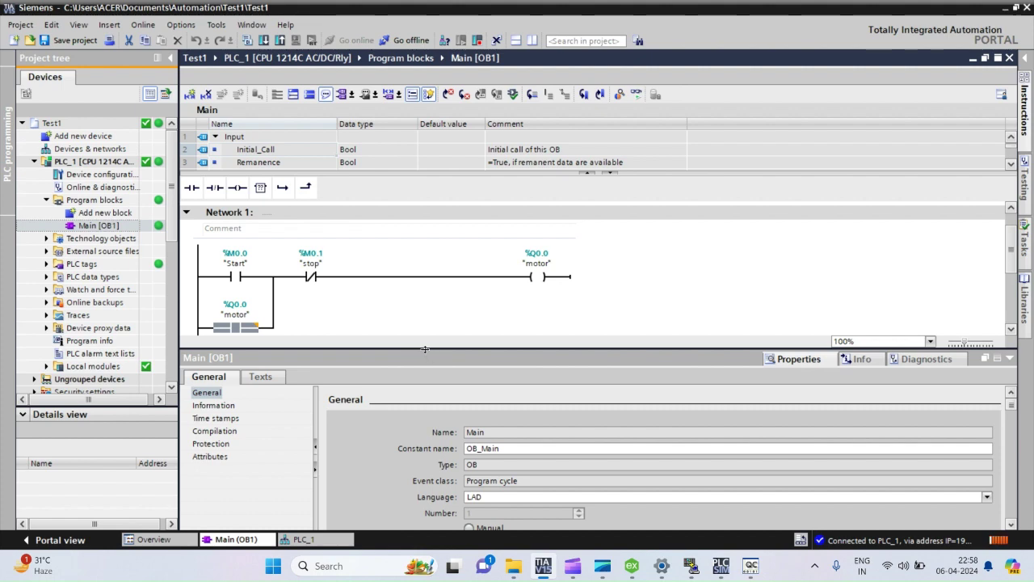
left_click_drag(425, 352, 425, 413)
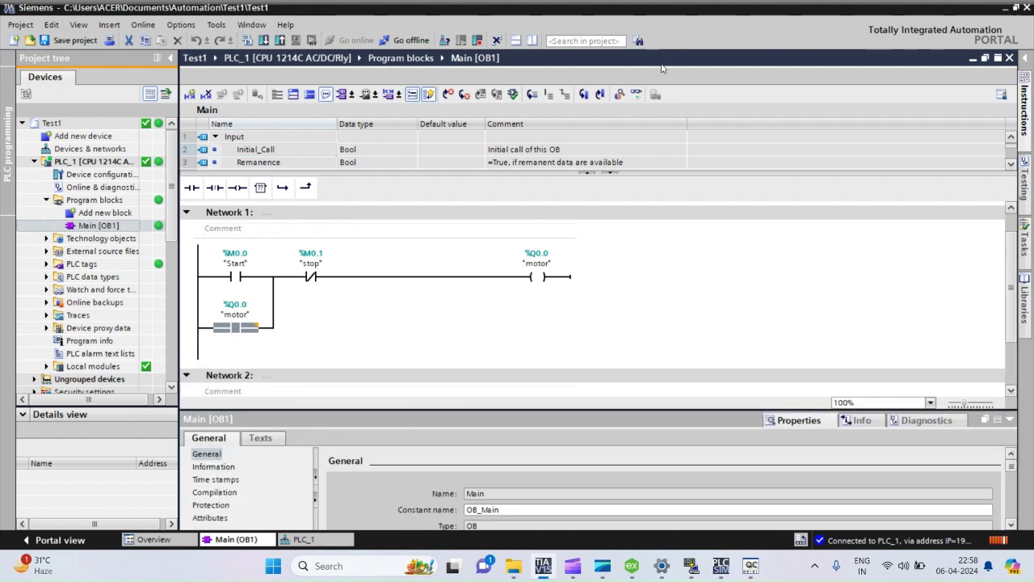
left_click(635, 95)
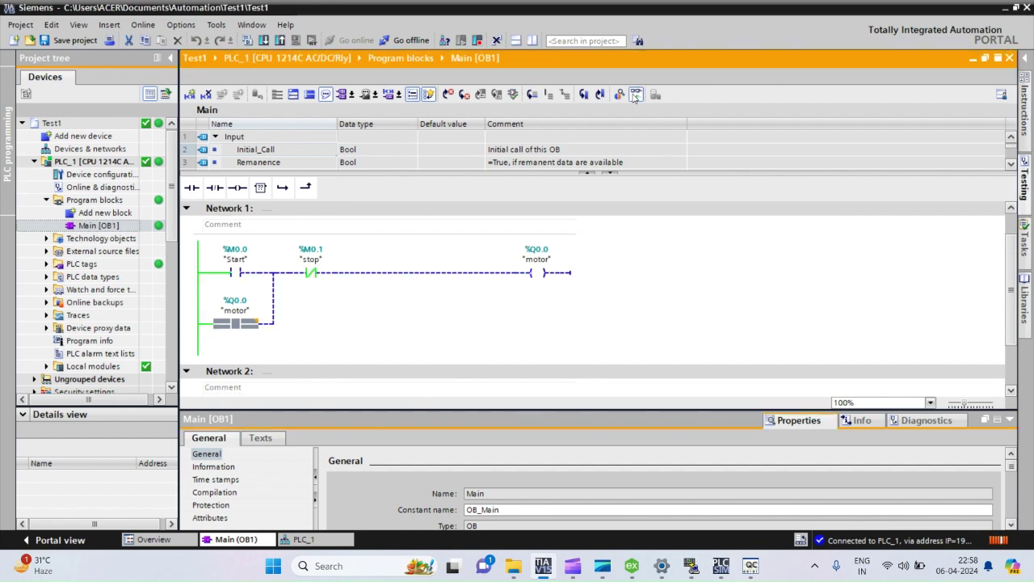
left_click(237, 276)
right_click(237, 276)
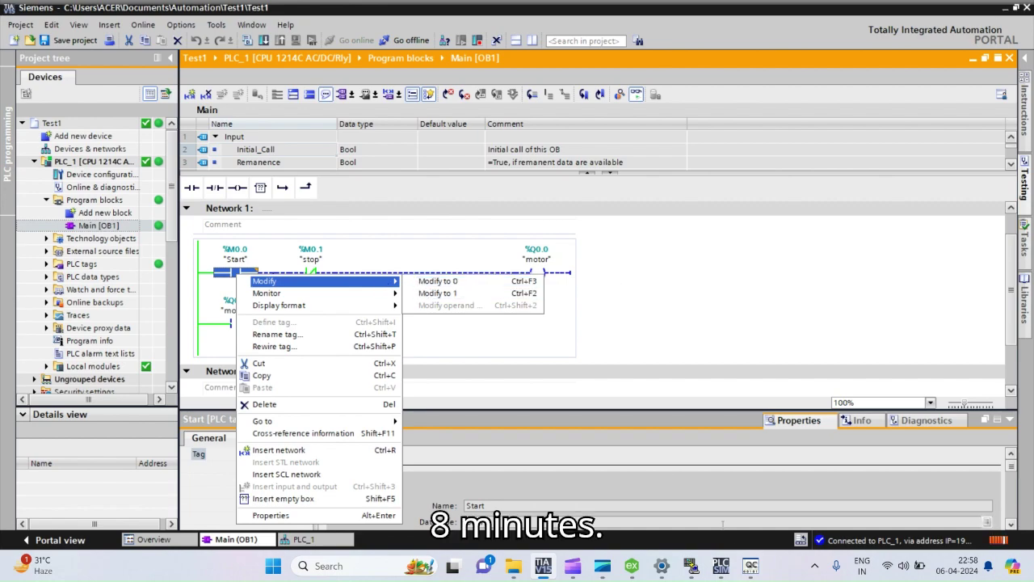
- Restore Quick Client to a smaller window and modify the Start contact to 1
left_click(751, 566)
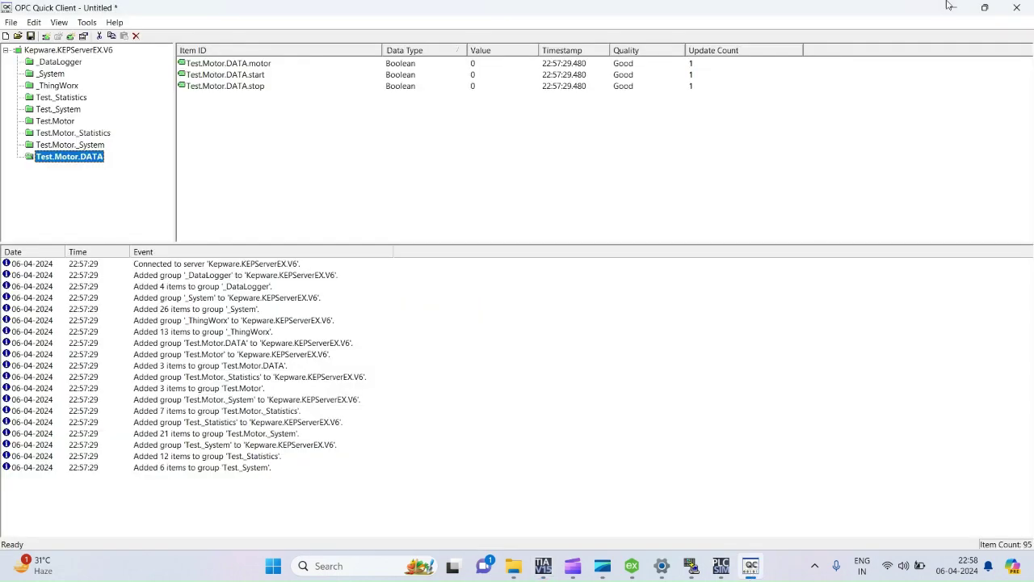
left_click(985, 10)
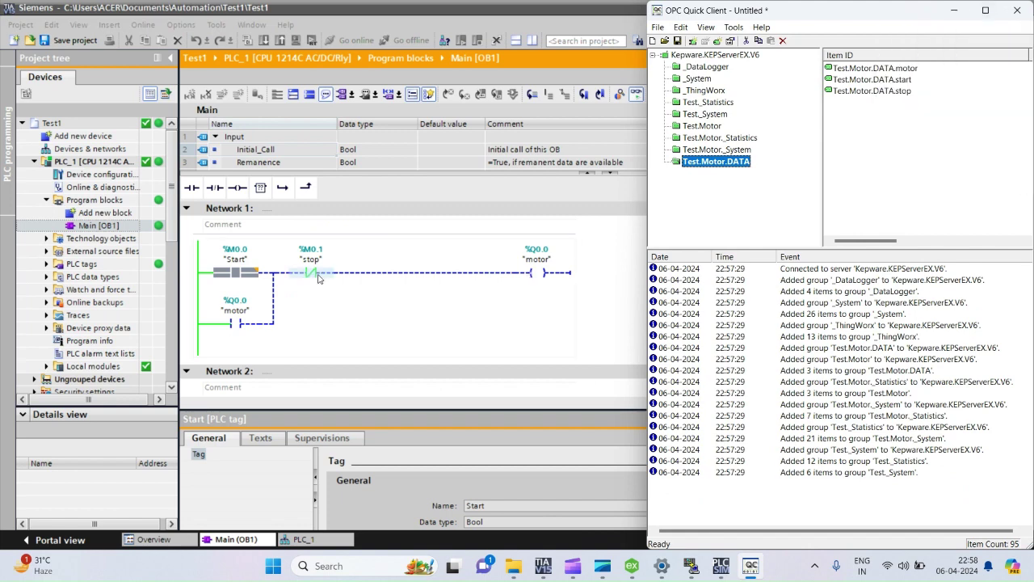
right_click(235, 279)
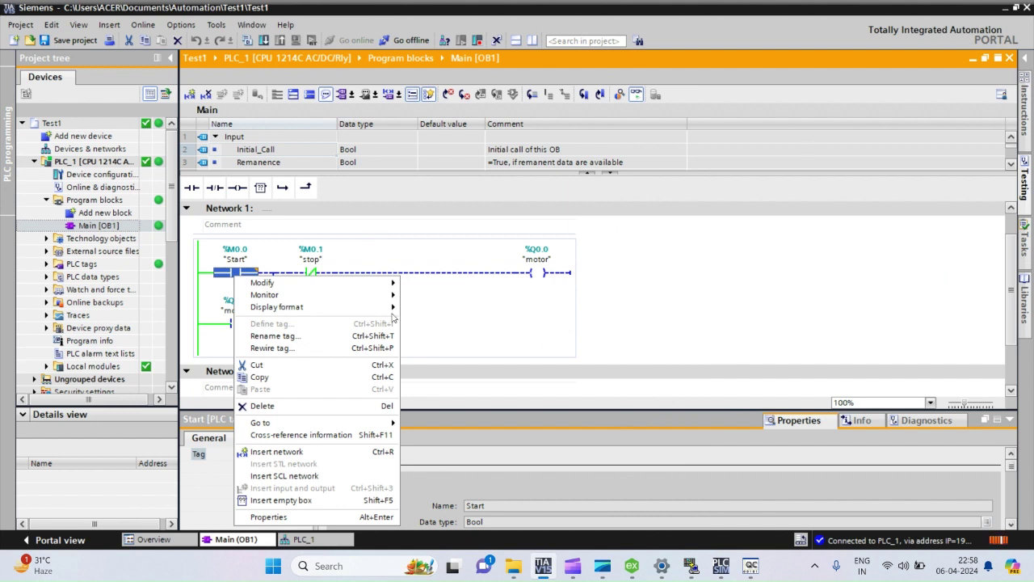
mouse_move(367, 288)
left_click(437, 298)
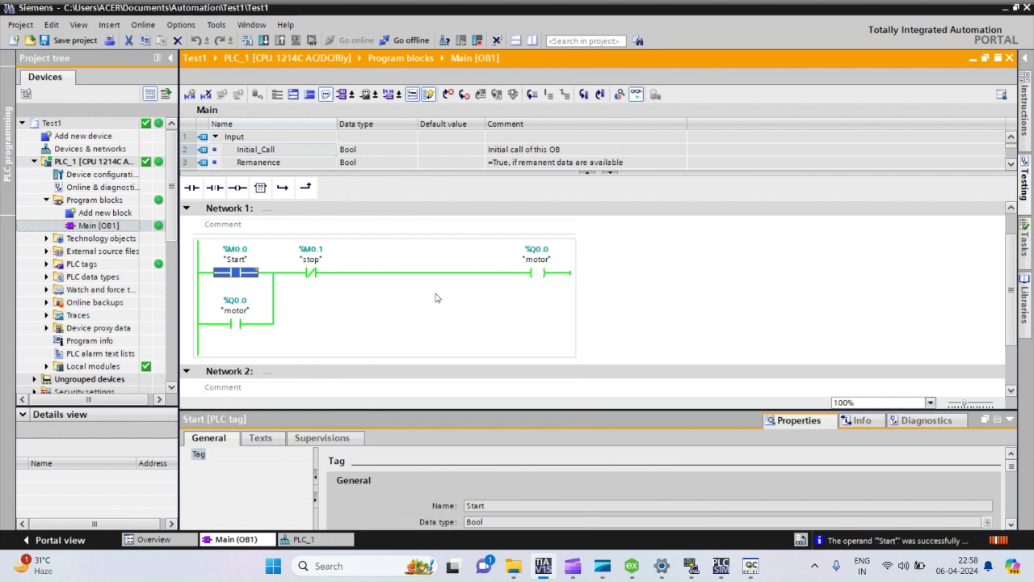
left_click(750, 566)
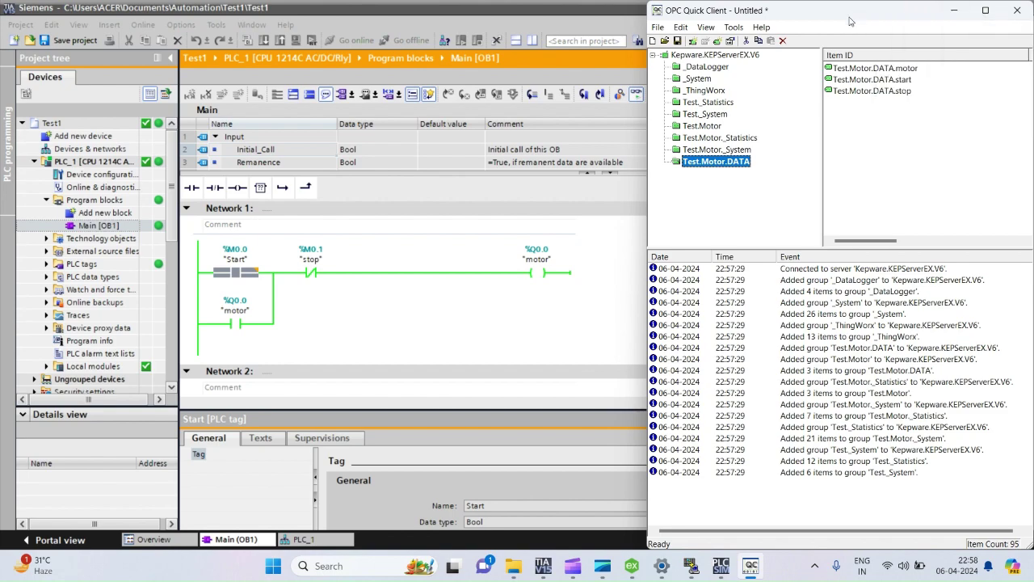
- Adjust and sort the Quick Client columns to show motor and start at 1, stop at 0
left_click_drag(849, 21, 805, 31)
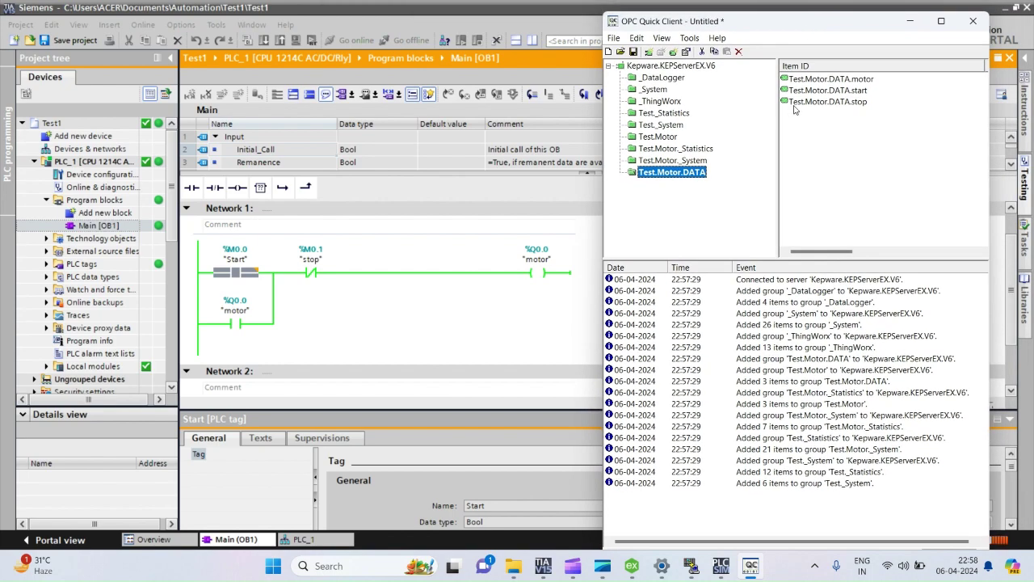
double_click(982, 67)
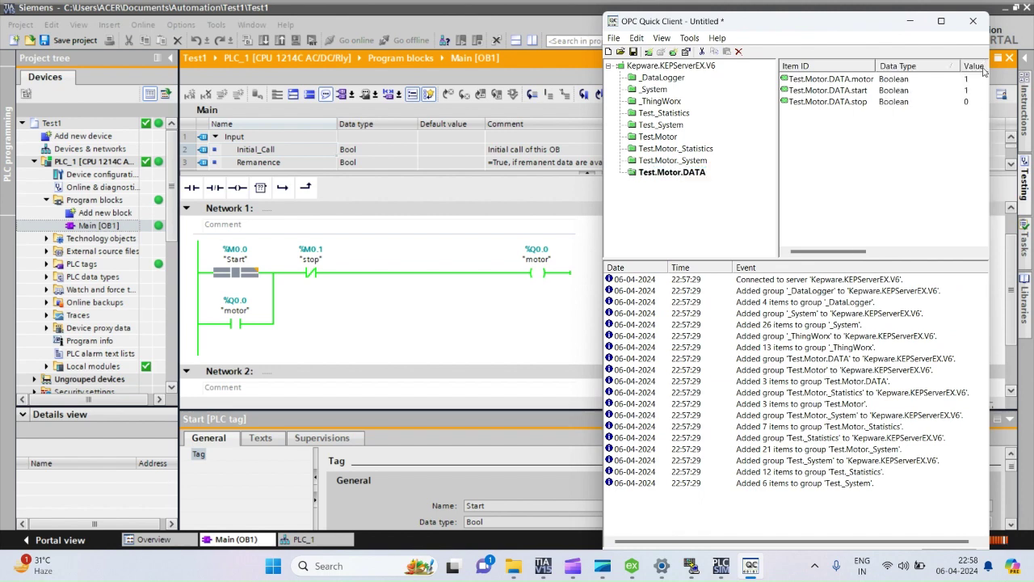
left_click(966, 67)
left_click_drag(959, 67, 932, 67)
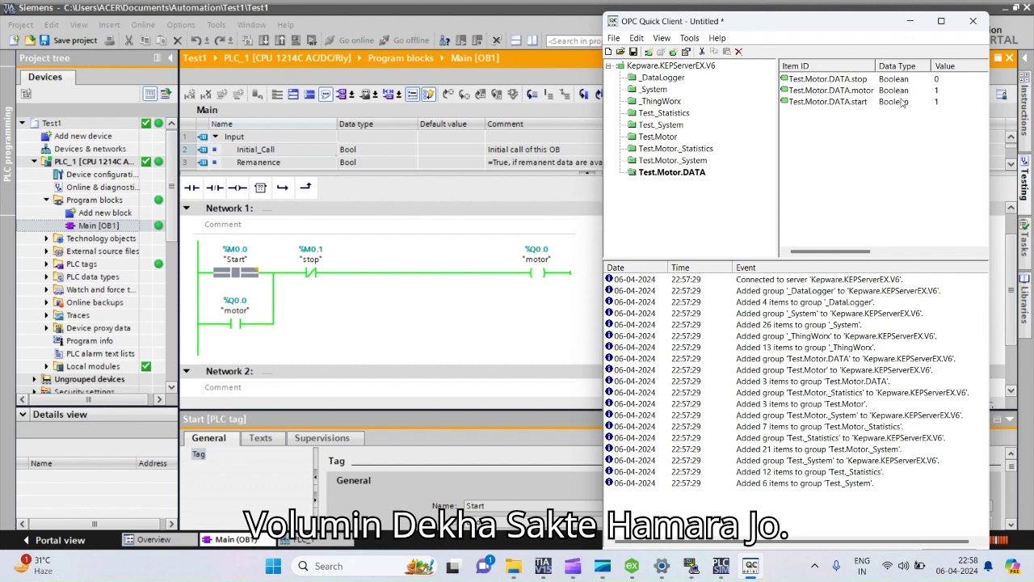
left_click(861, 91)
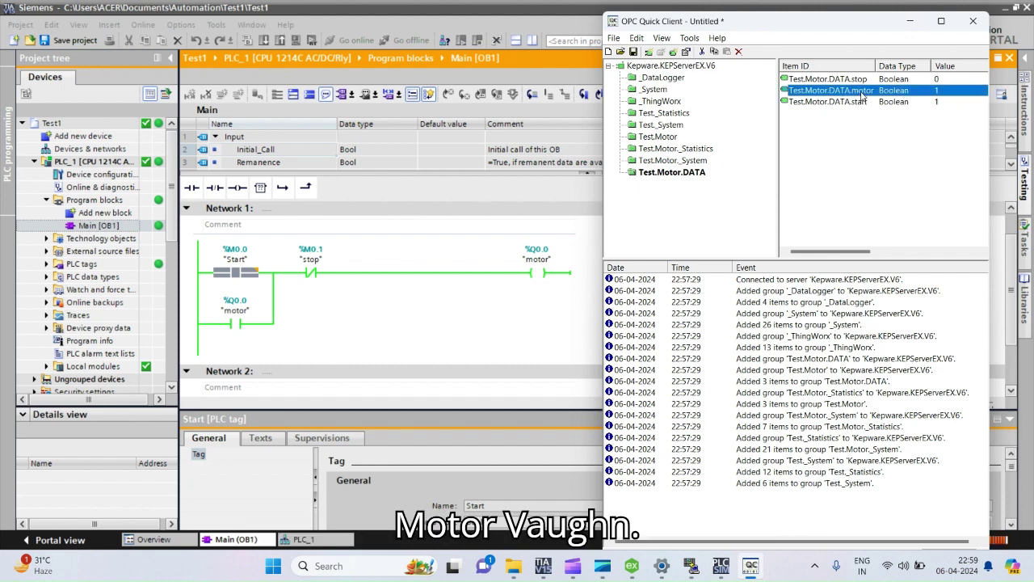
- Modify the stop tag to 1 from the stop contact
right_click(313, 276)
mouse_move(328, 283)
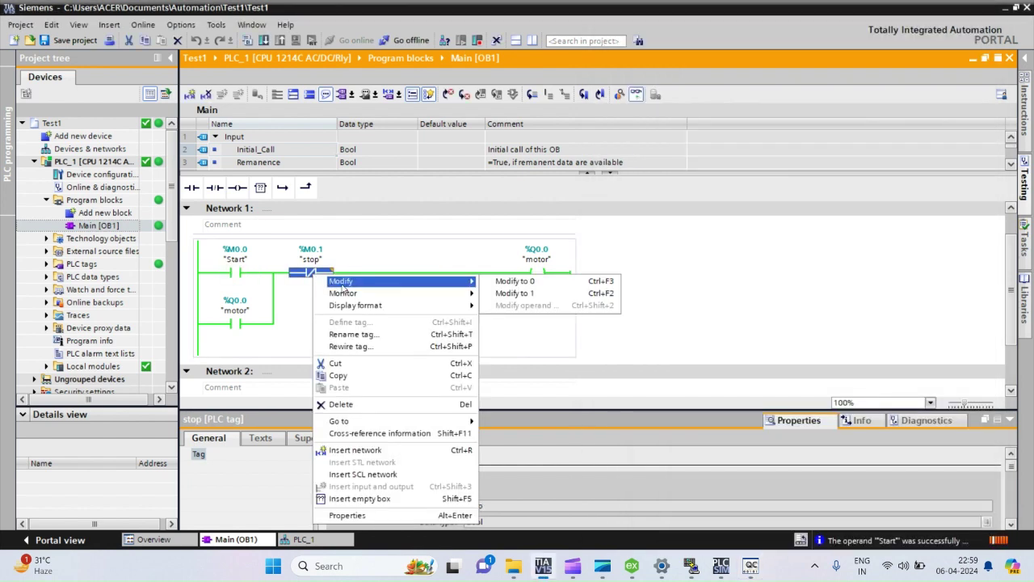
left_click(514, 294)
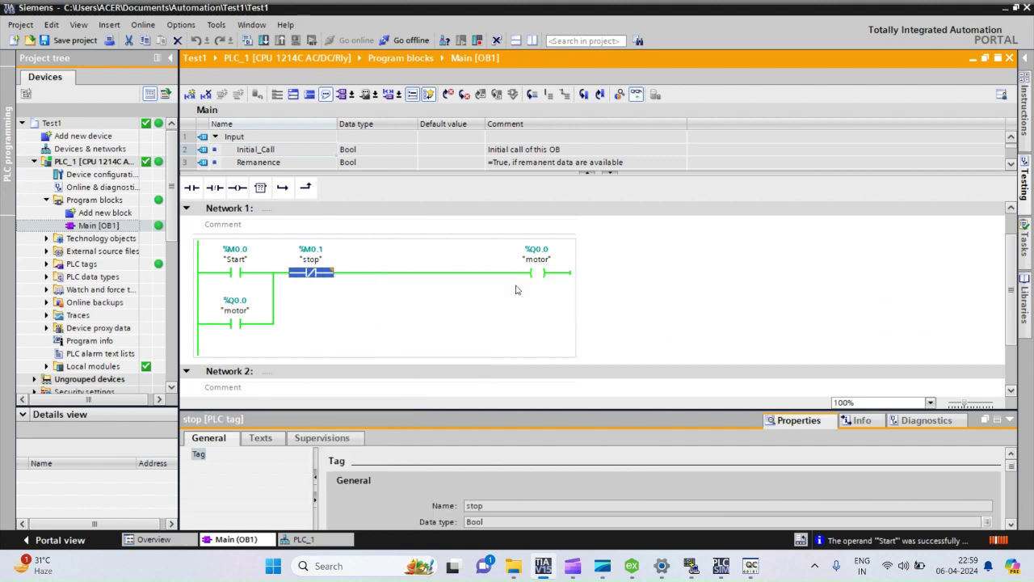
- Leave the stop contact normally closed and modify stop to 1 again, breaking the motor rung
left_click(329, 272)
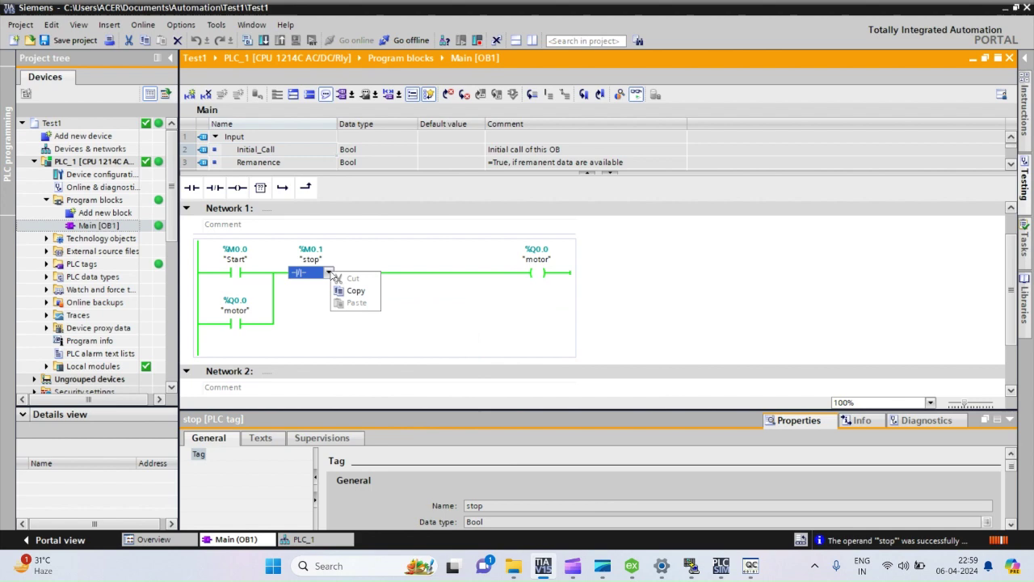
left_click(329, 272)
left_click(329, 272)
left_click(421, 319)
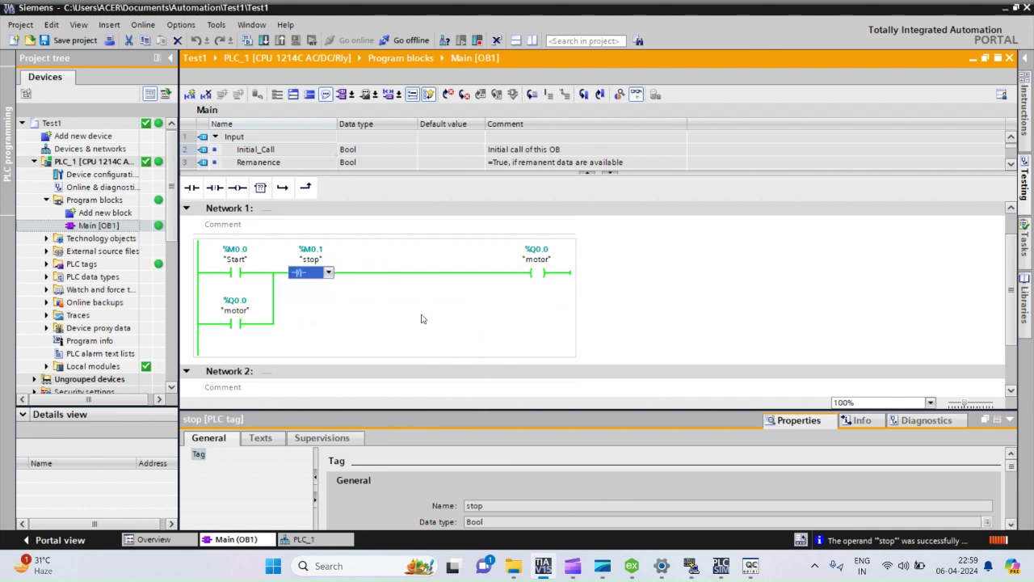
left_click(311, 279)
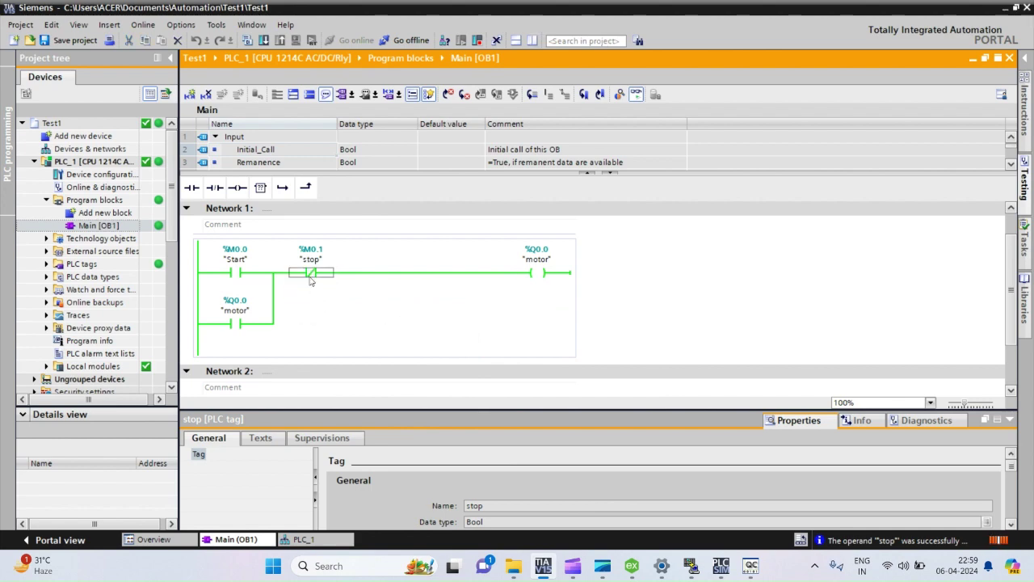
right_click(310, 274)
mouse_move(406, 279)
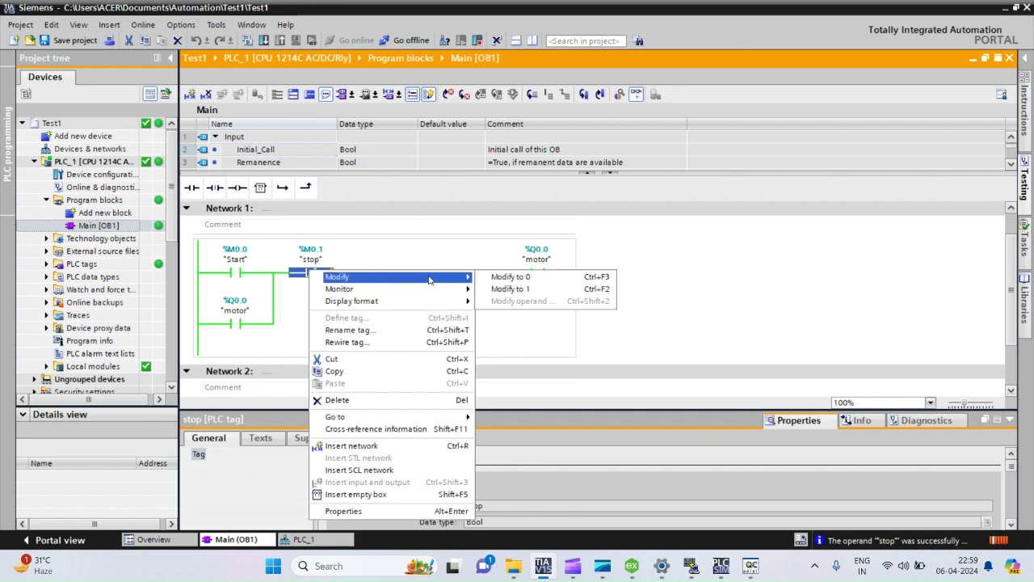
left_click(531, 291)
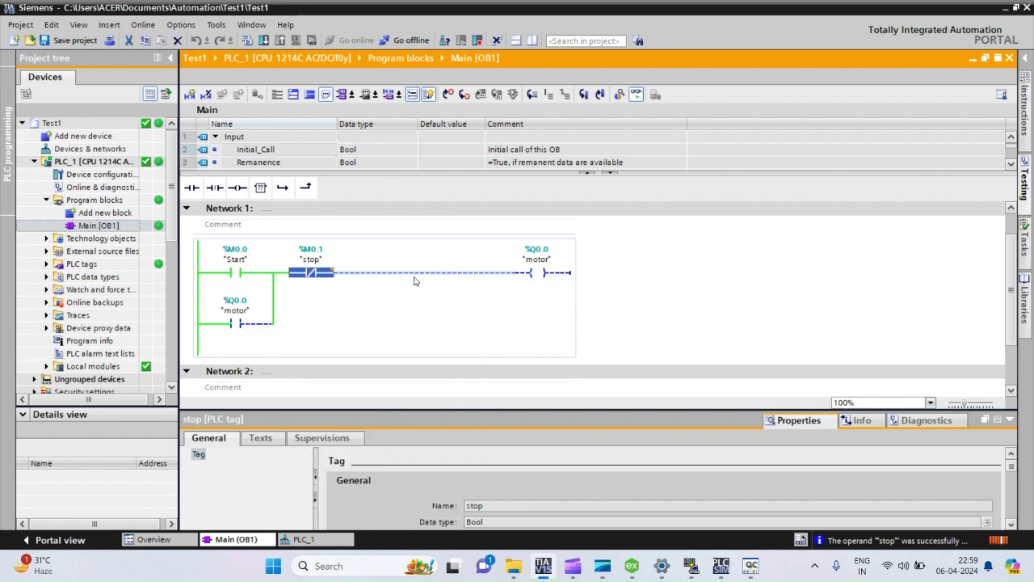
- Modify the Start tag back to 0, then check the values in OPC Quick Client
right_click(238, 275)
mouse_move(345, 281)
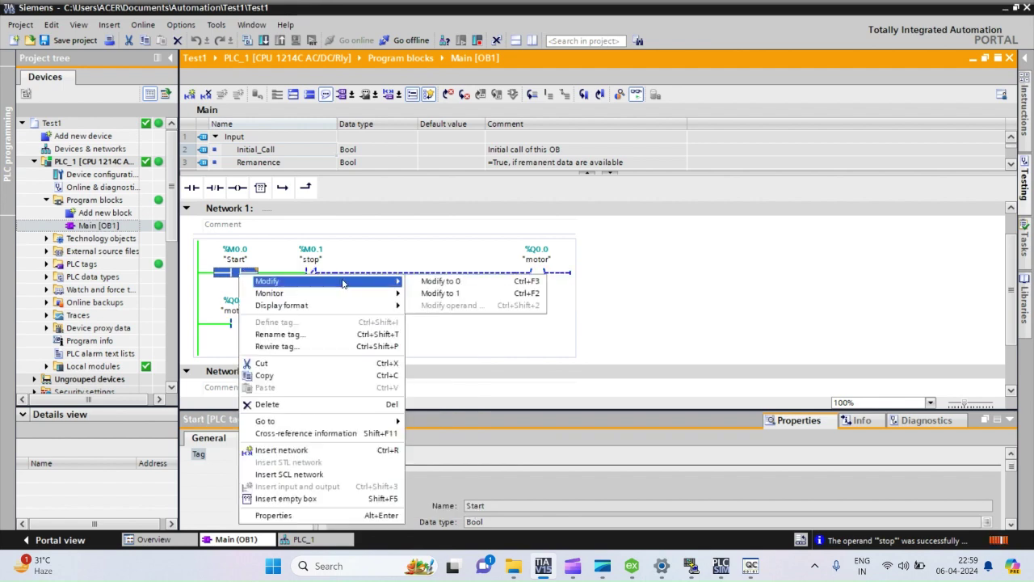
left_click(436, 283)
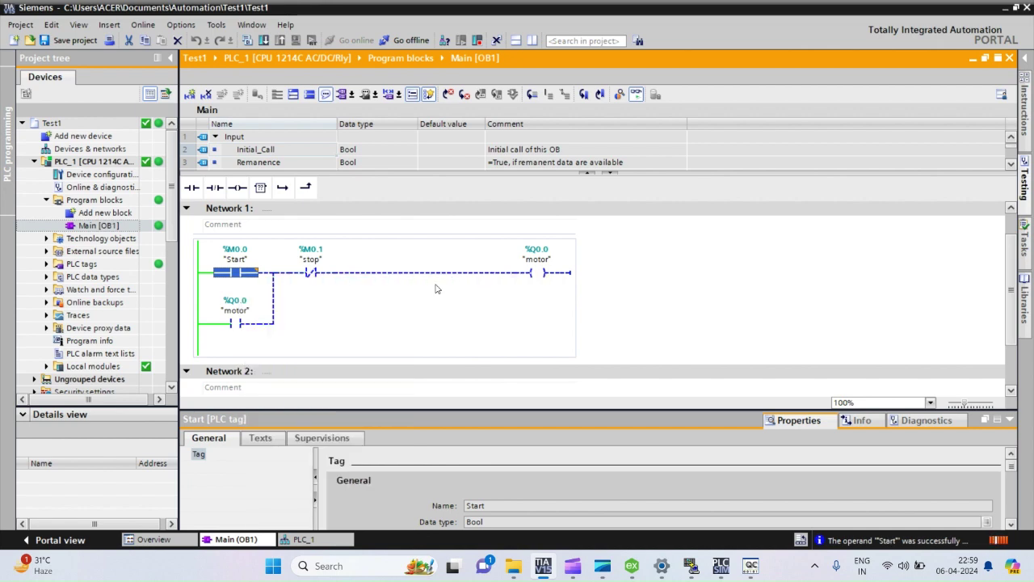
left_click(750, 568)
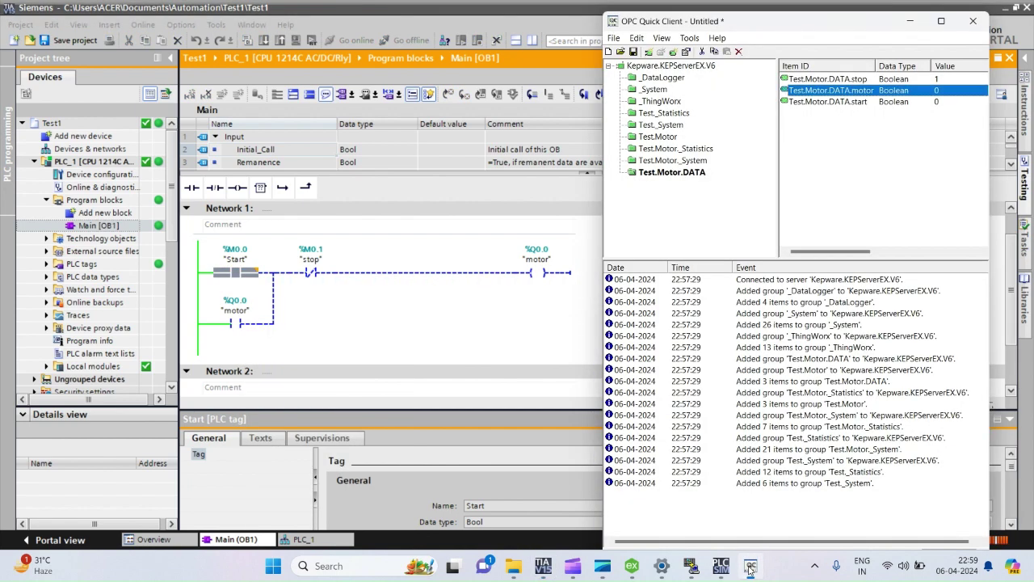